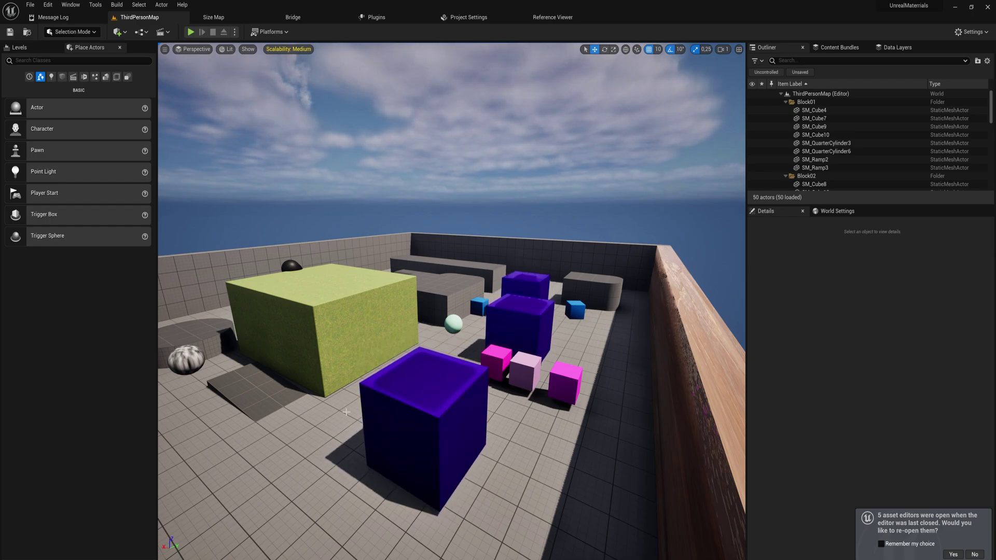
Search the placeable actors for "post" and place a Post Process Volume on the floor of the level
key(a)
right_drag(306, 413, 425, 415)
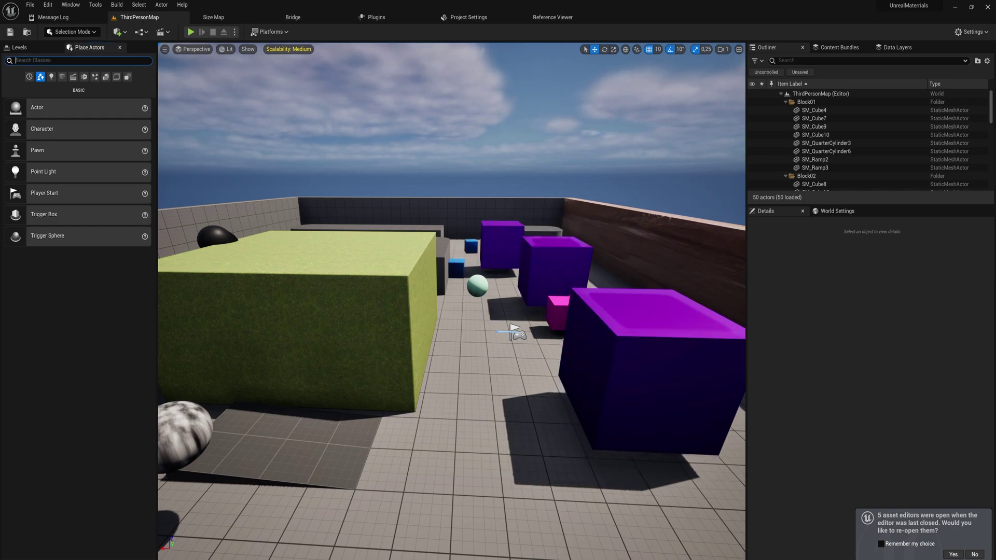
text(post)
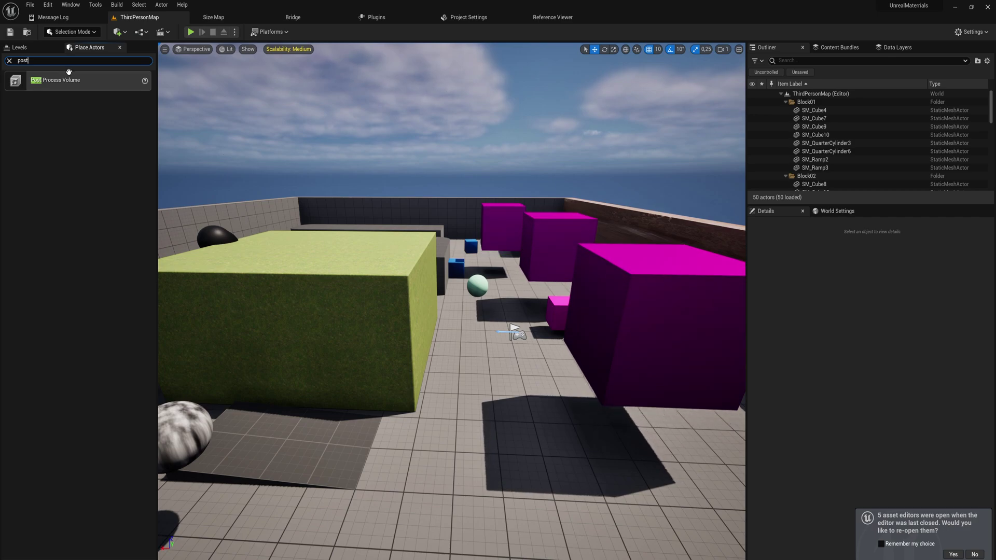
drag(120, 106, 468, 411)
key(s)
mouse_move(615, 406)
right_down()
mouse_move(560, 410)
mouse_move(615, 406)
right_up()
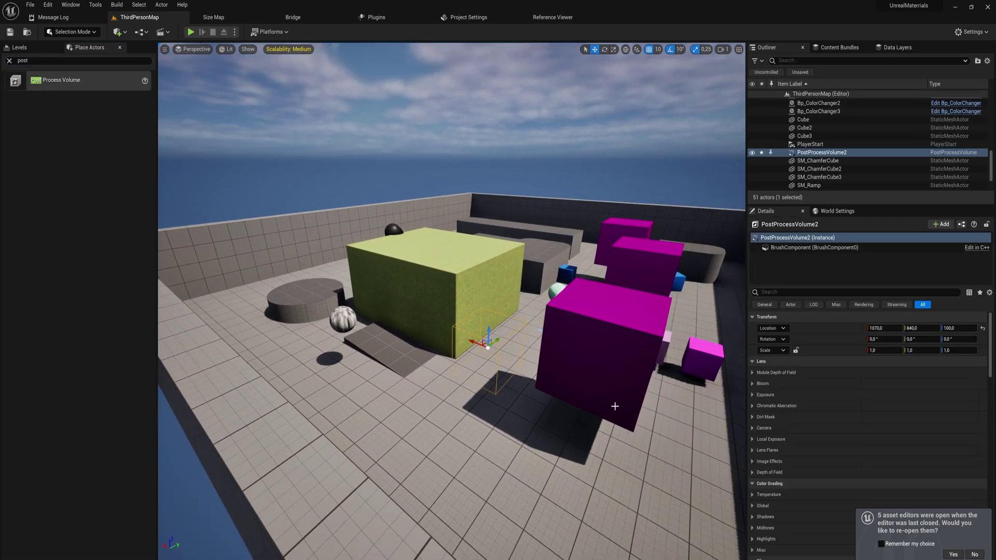
Lock the Post Process Volume's scale proportions and enlarge it uniformly to about 5.54
click(795, 350)
drag(872, 352, 928, 352)
drag(551, 335, 551, 334)
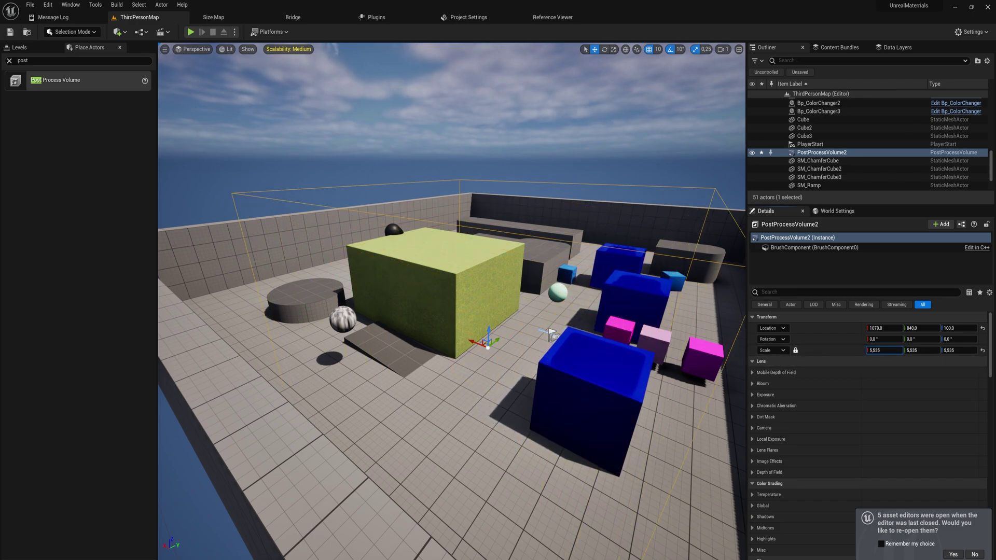
key(w)
right_drag(452, 311, 534, 262)
key(s)
right_drag(726, 358, 659, 368)
key(a)
key(w)
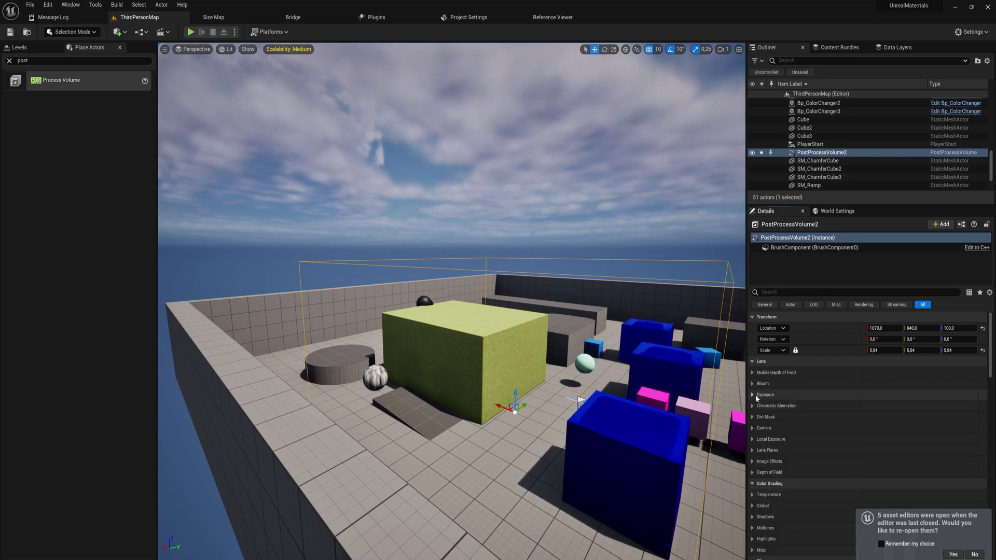
Try a Temp override of about 12404 in the volume's Color Grading Temperature settings, and switch the override off again
scroll(758, 443, down, 3)
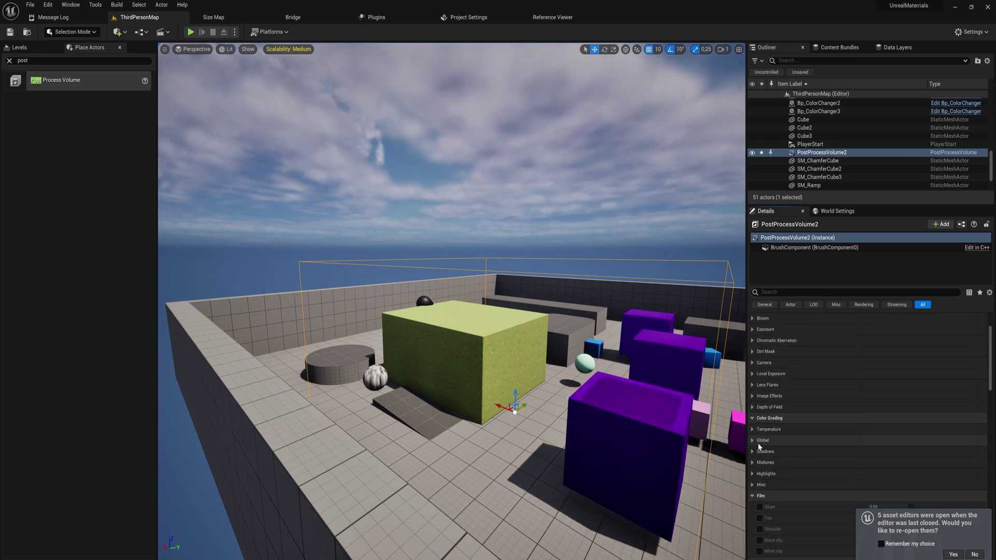
scroll(757, 431, down, 3)
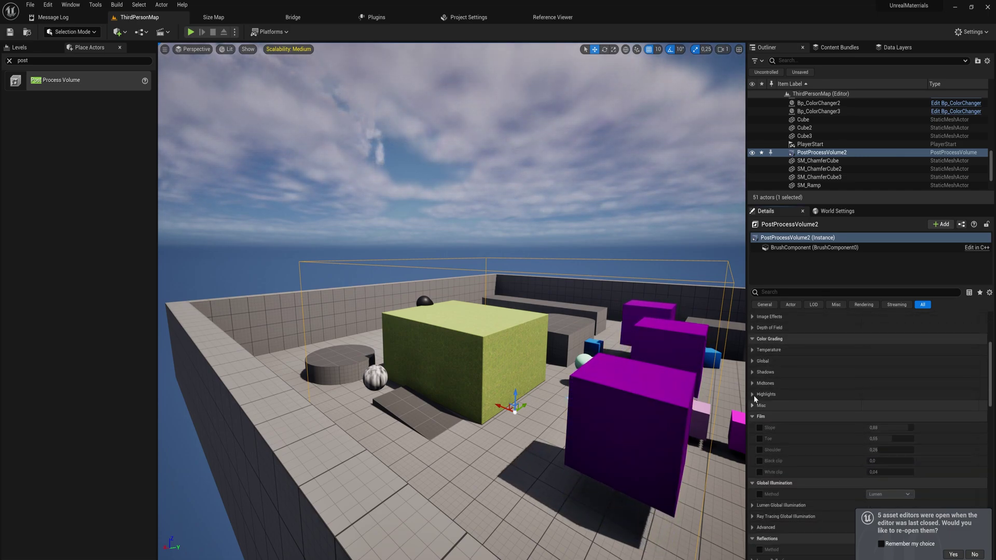
click(752, 350)
key(w)
right_drag(680, 352, 708, 365)
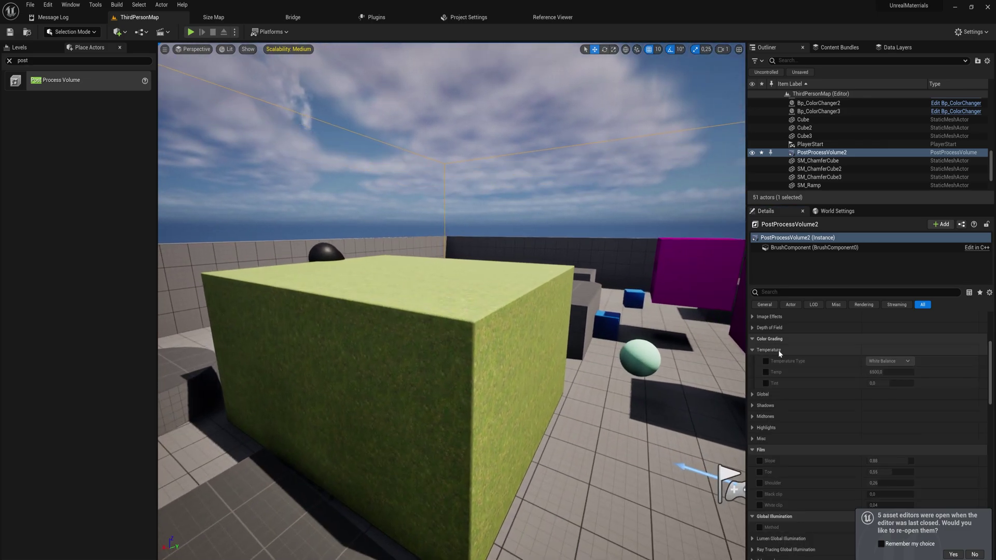
click(766, 372)
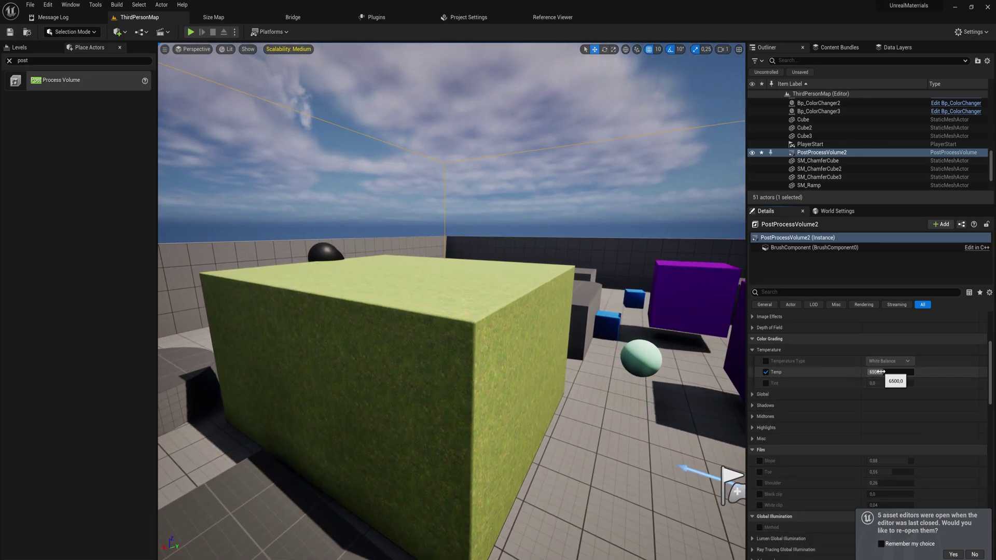
right_drag(690, 362, 695, 342)
key(d)
key(s)
key(w)
right_drag(457, 363, 449, 382)
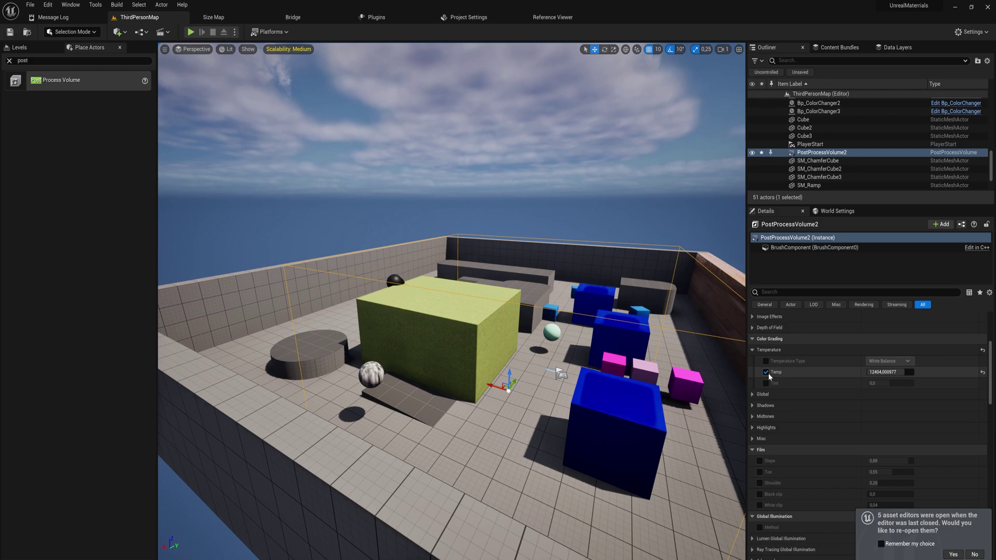
click(766, 372)
right_drag(736, 374, 736, 373)
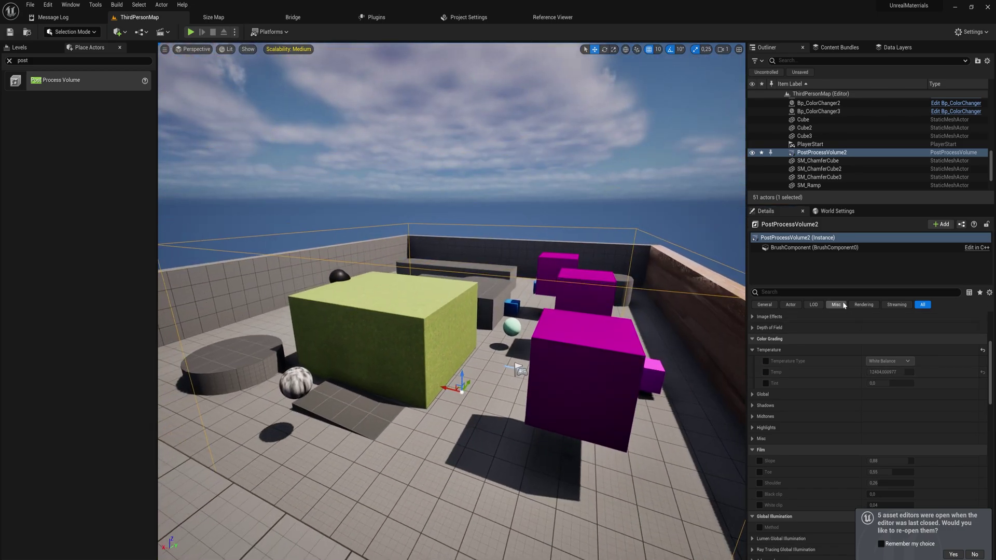
Filter the volume's settings for "bound", enable Infinite Extent (Unbound) and clear the filter
text(boun)
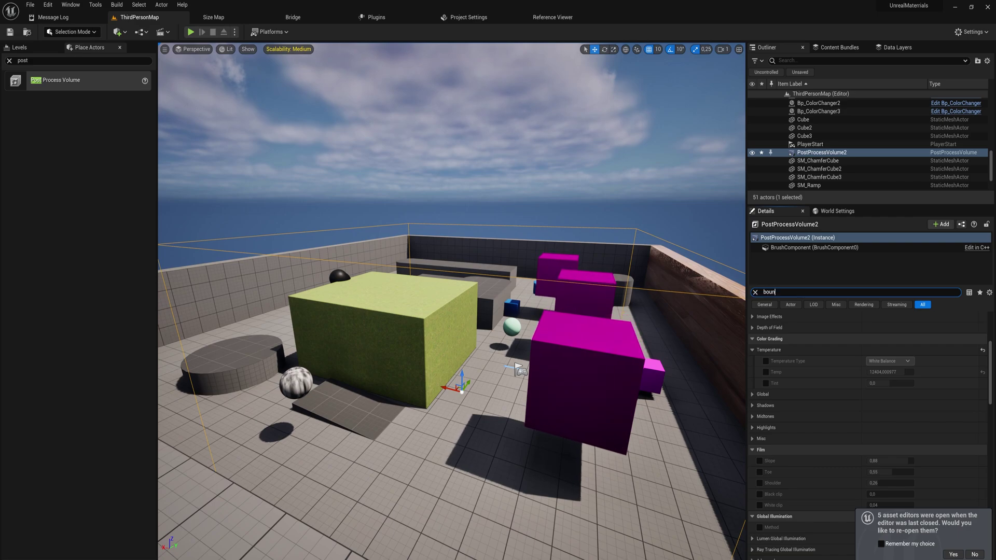
text(d)
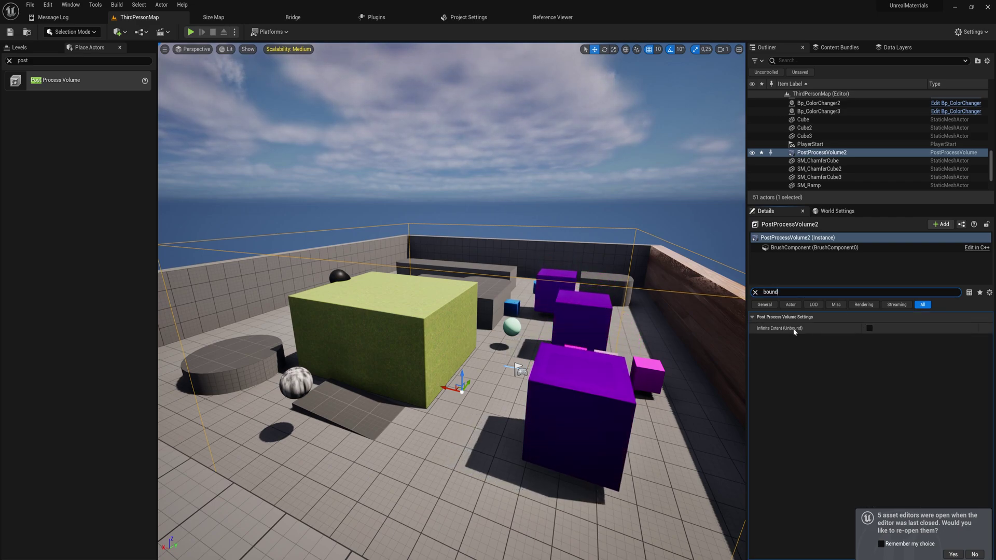
click(869, 328)
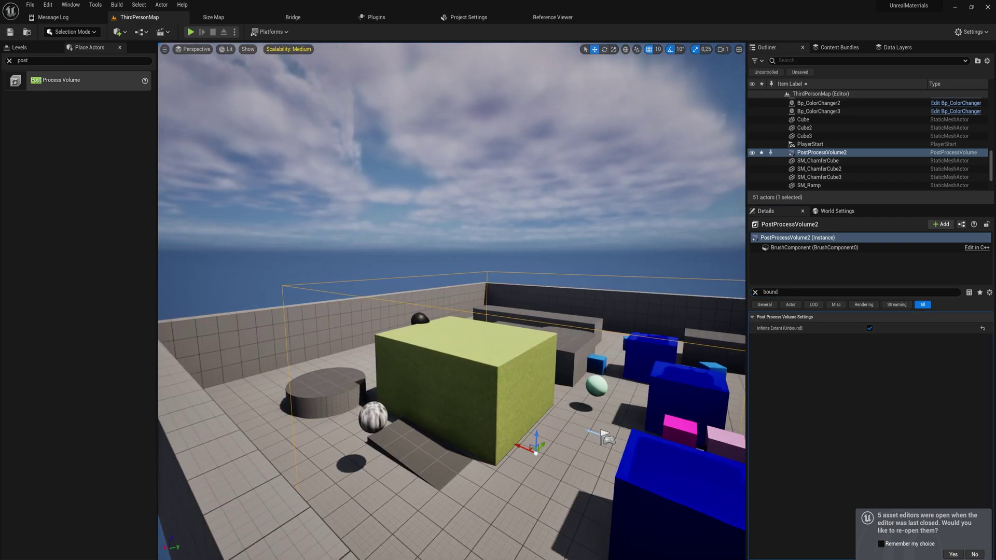
click(787, 293)
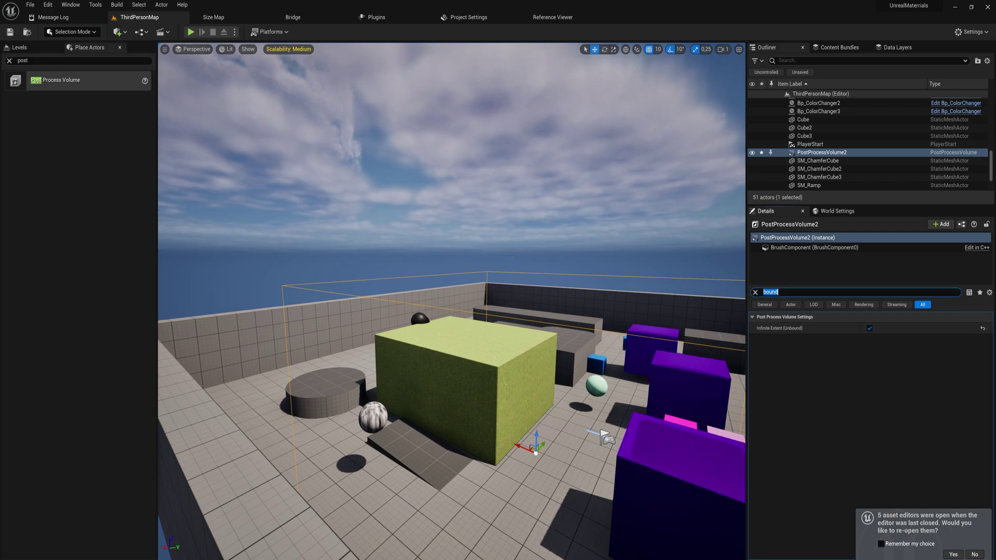
key(BackSpace)
Try a Tint override of about 0.59 on the volume, switch it off again and collapse the Temperature settings
scroll(796, 366, down, 3)
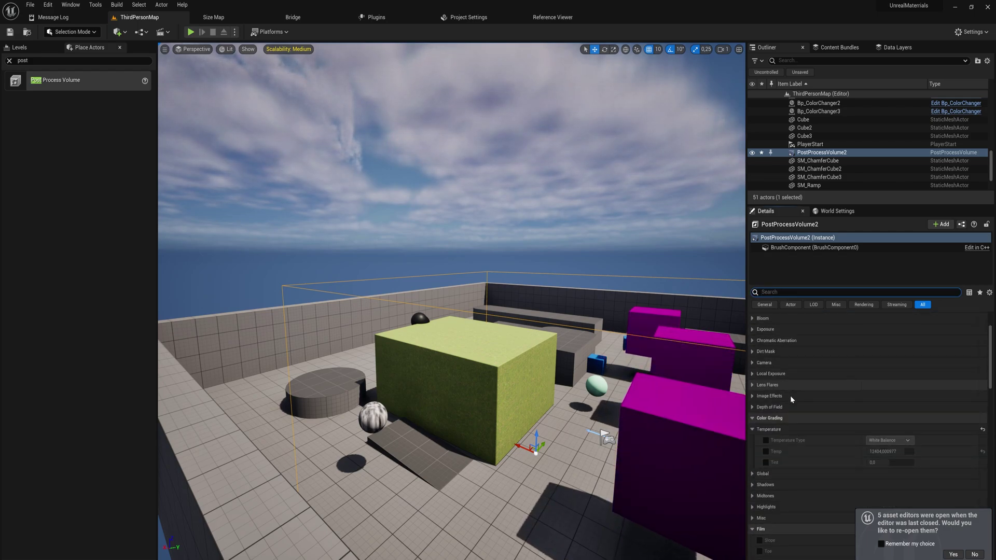
click(766, 423)
drag(876, 422, 902, 423)
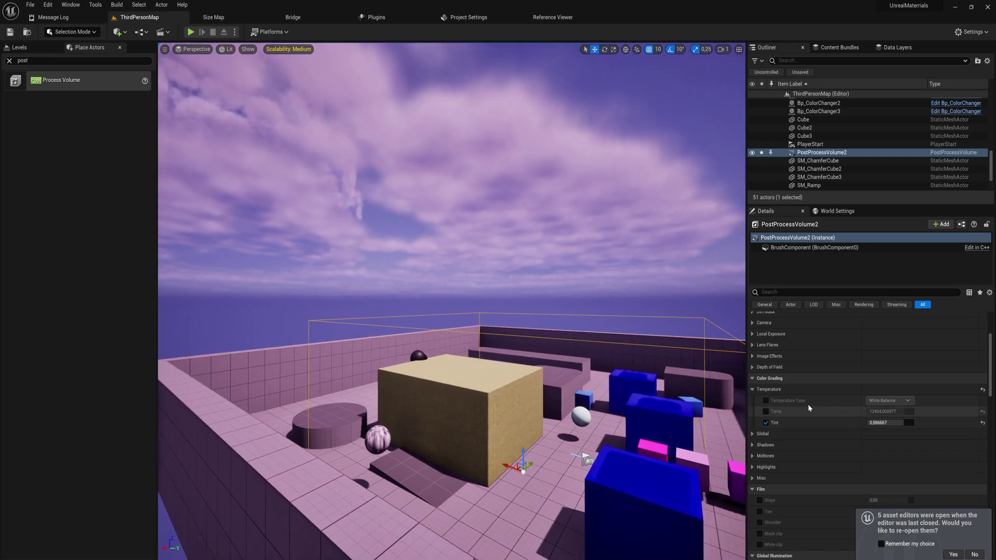
click(766, 423)
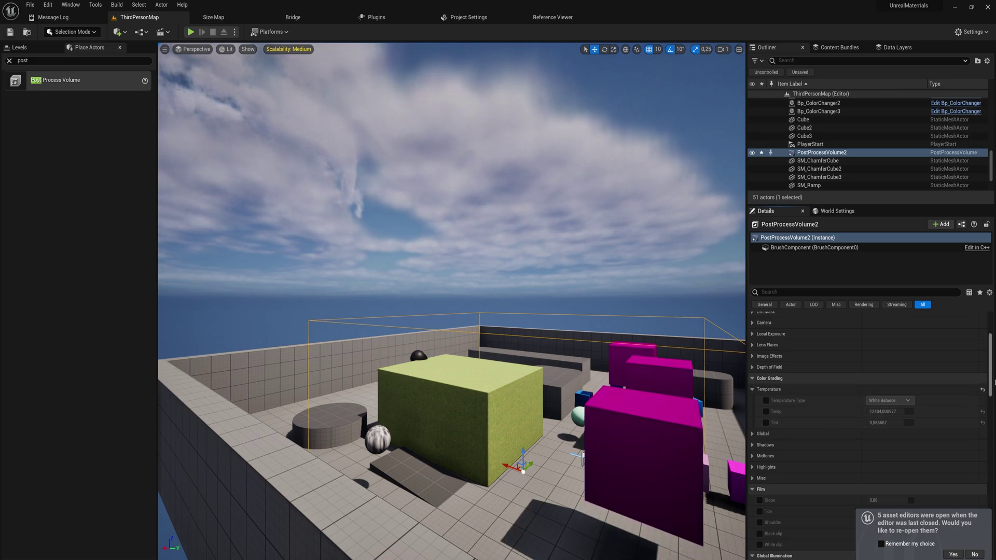
scroll(992, 383, up, 2)
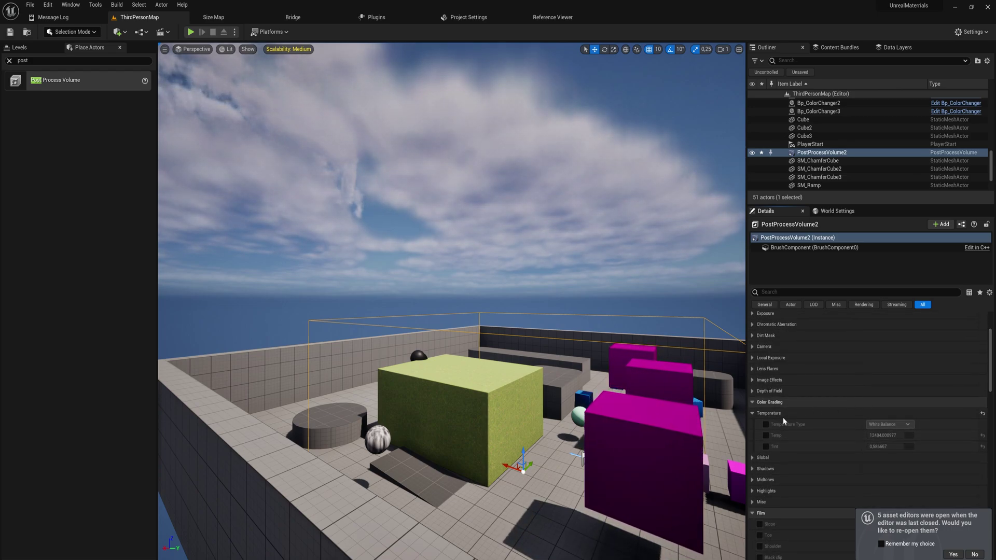
click(754, 414)
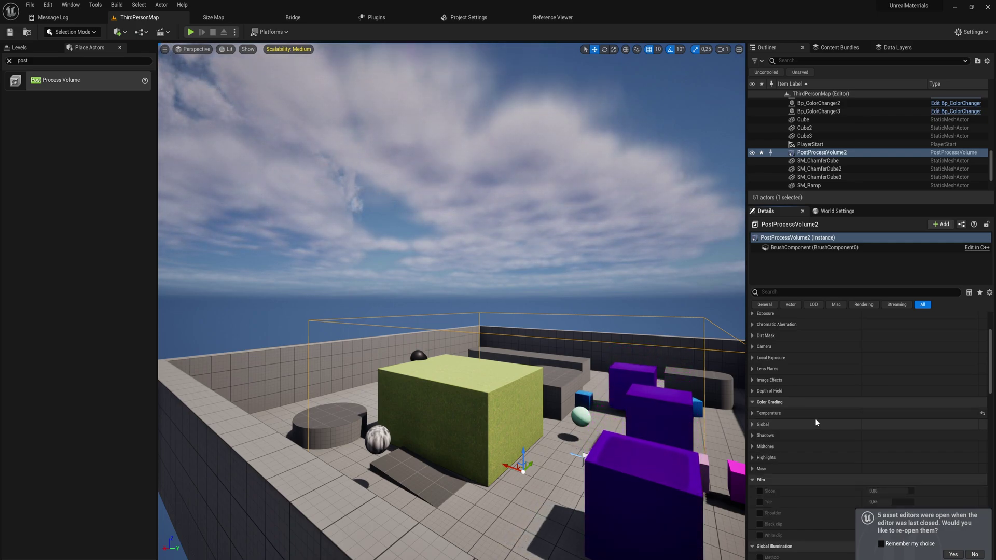
Filter the volume's settings for "mat" and add an Asset reference element to the Post Process Materials array
drag(991, 380, 990, 360)
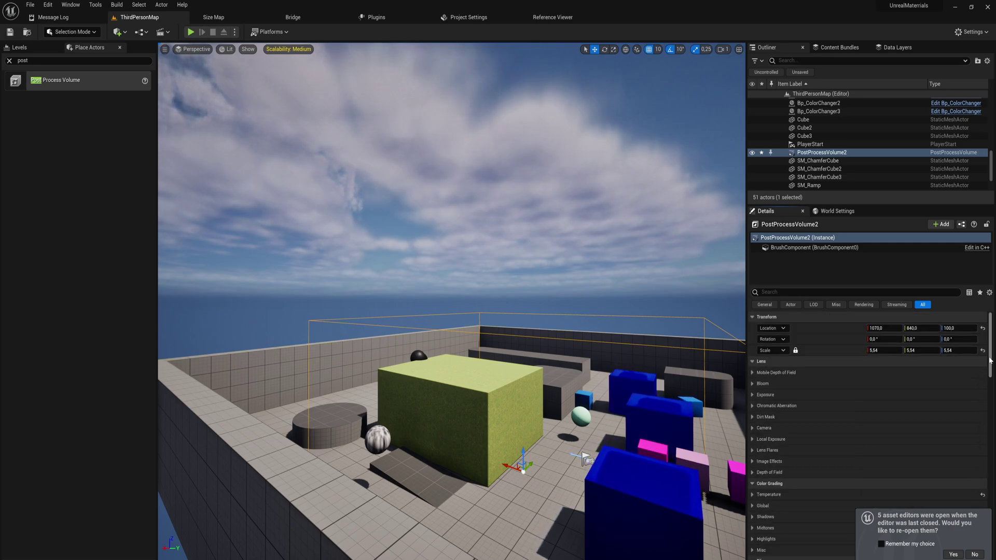
click(863, 293)
text(mat)
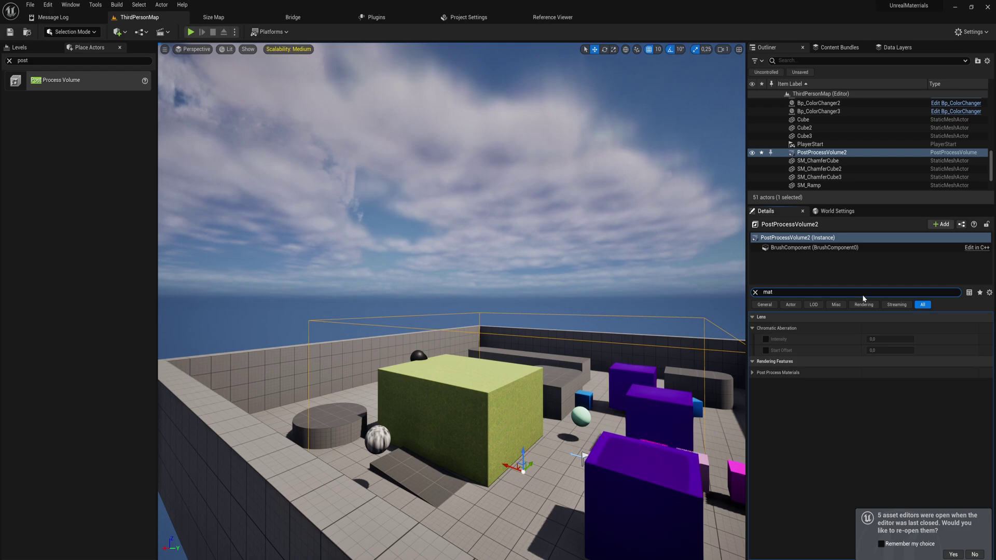
click(840, 372)
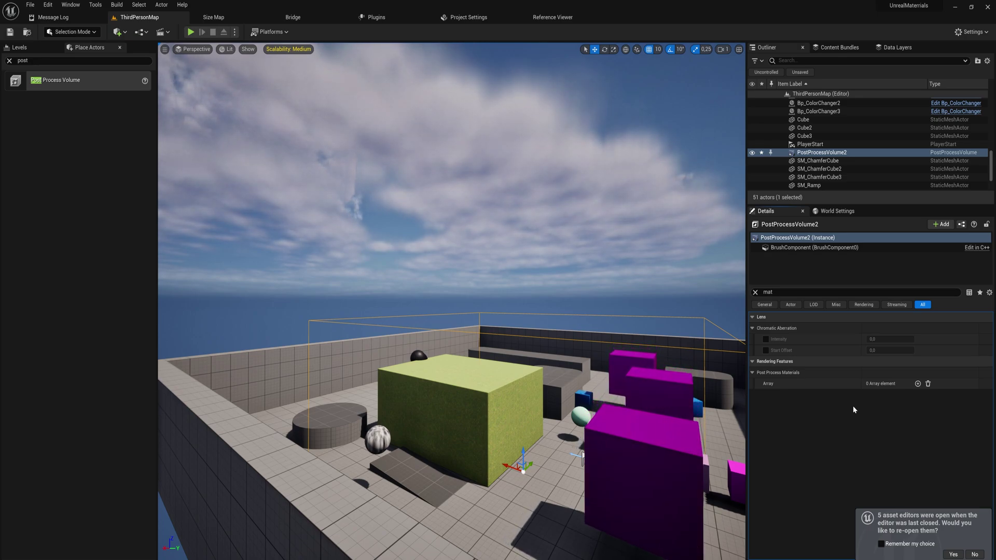
click(918, 383)
click(896, 396)
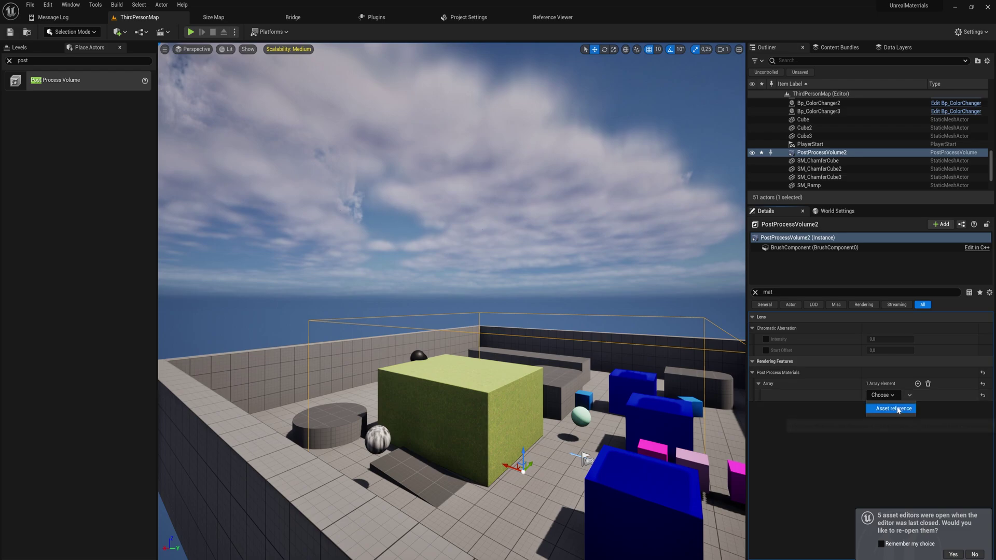
click(893, 408)
click(887, 397)
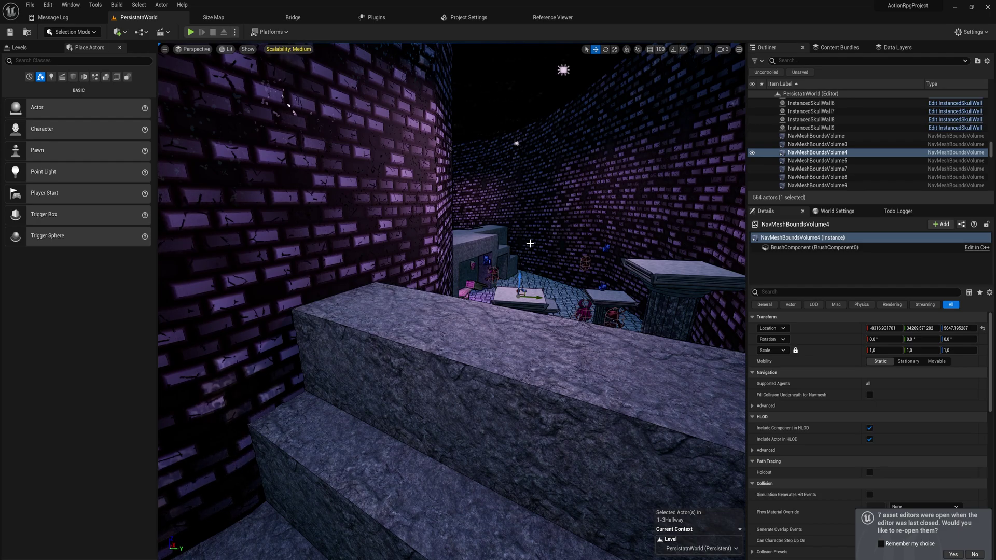
In the ActionRpgProject level, hide the viewport's editor icons and select the PostProcessVolume by filtering the actors for "postp"
key(g)
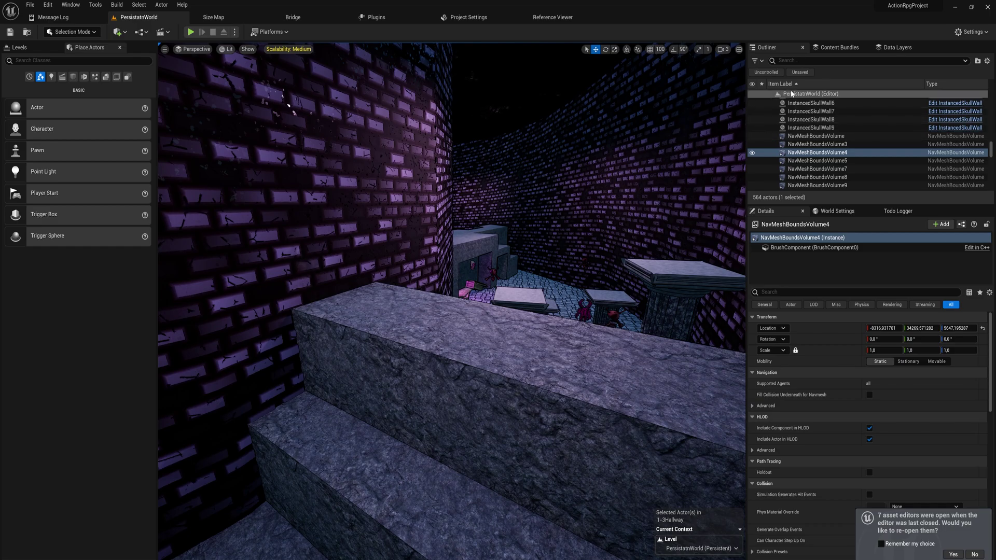
click(798, 61)
text(postp)
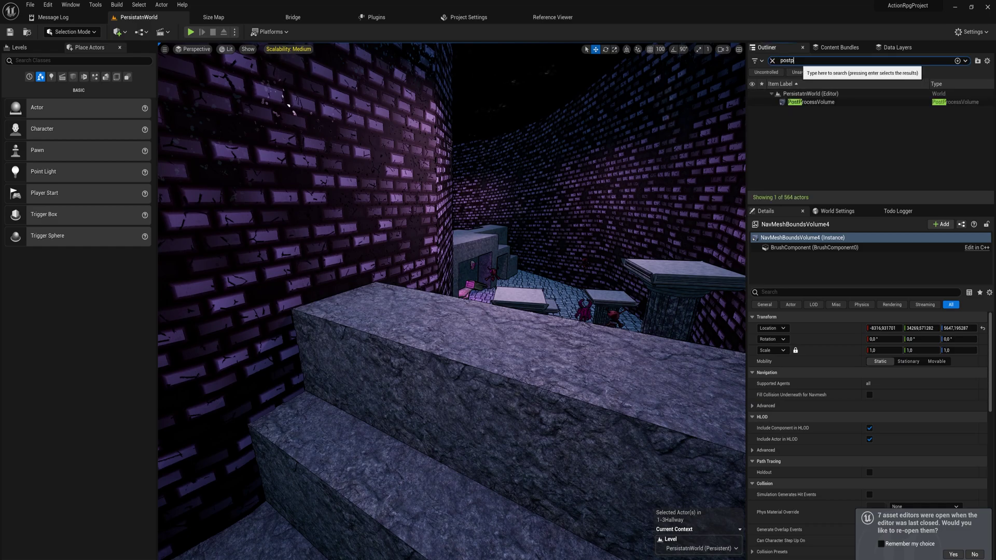
click(818, 102)
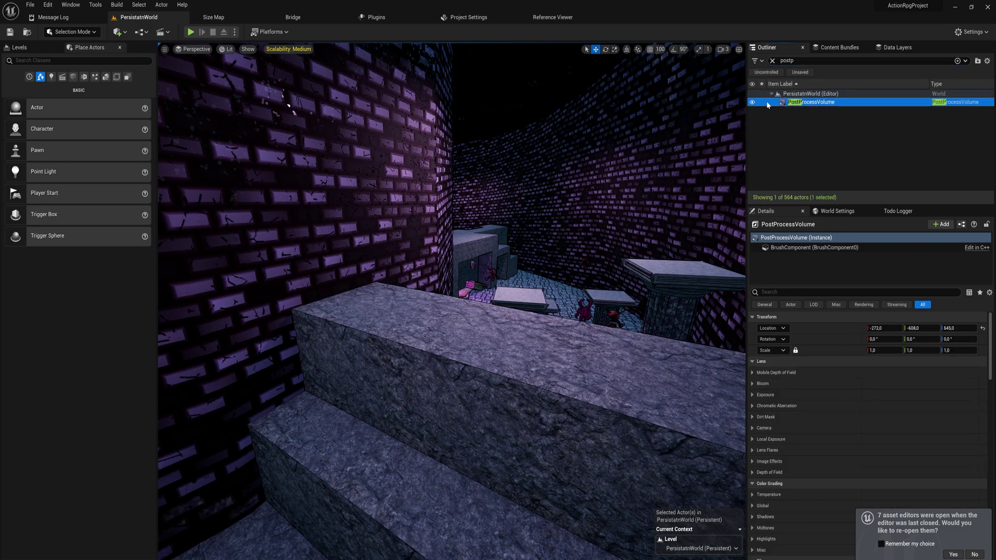
Toggle the PostProcessVolume's visibility off and on several times to compare the level with and without its outline effect
click(752, 102)
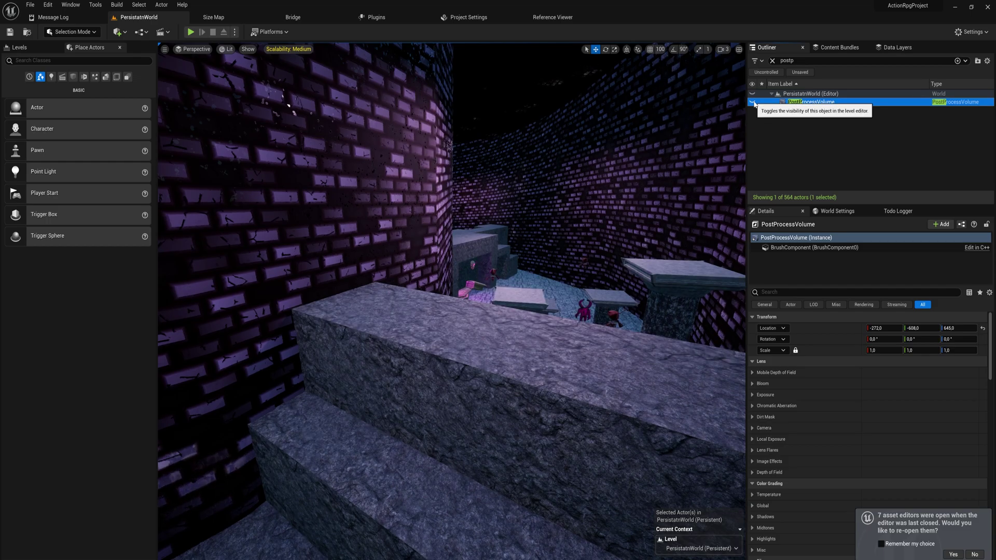
click(753, 102)
click(753, 102)
click(753, 102)
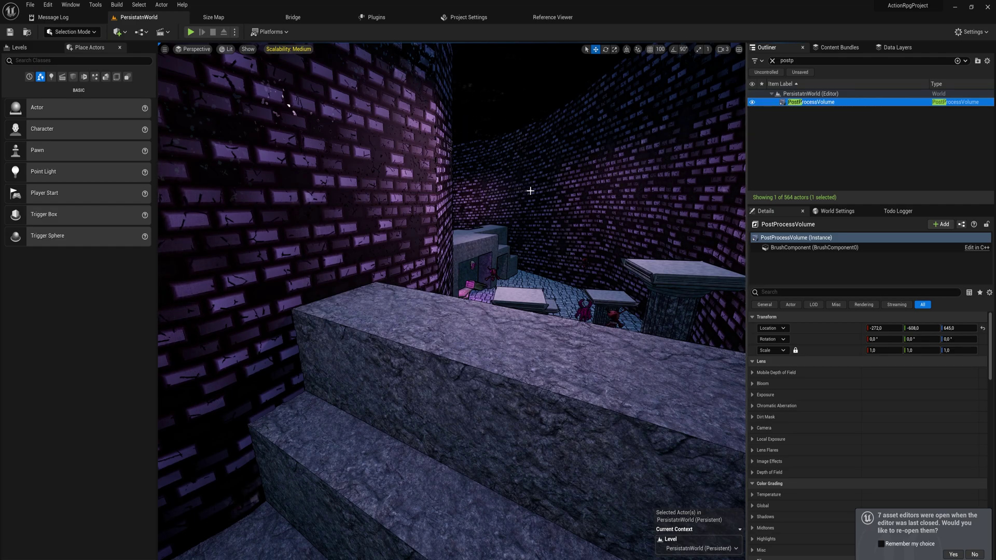
click(752, 102)
click(752, 102)
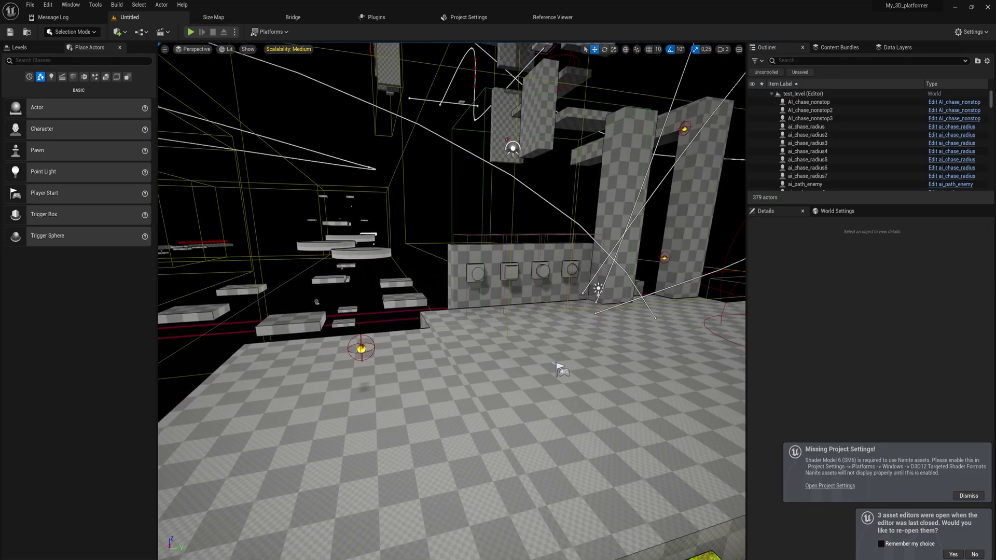
In the My_3D_platformer level, set the viewport shading to Lit and start playing the level in the editor
key(w)
right_drag(284, 450, 364, 428)
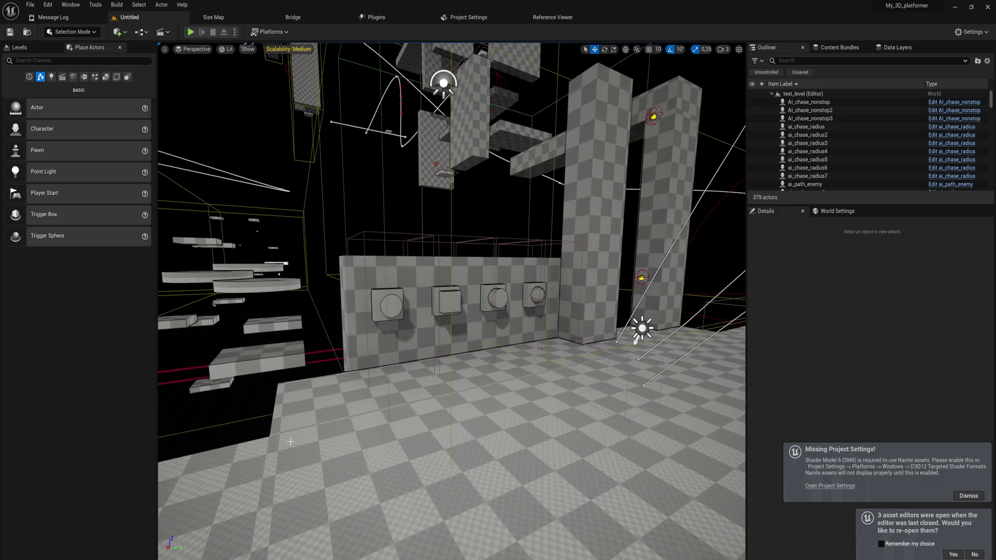
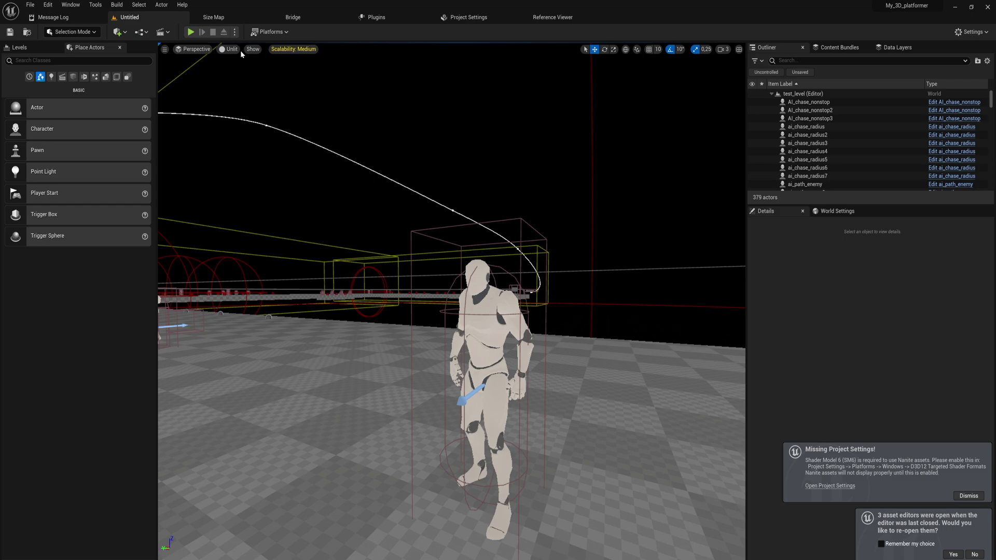
click(242, 71)
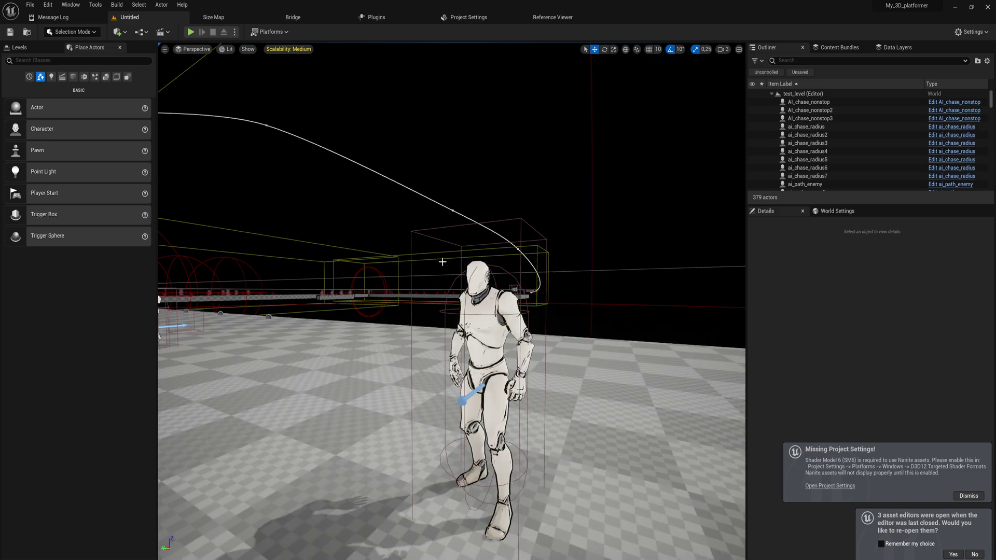
key(alt+p)
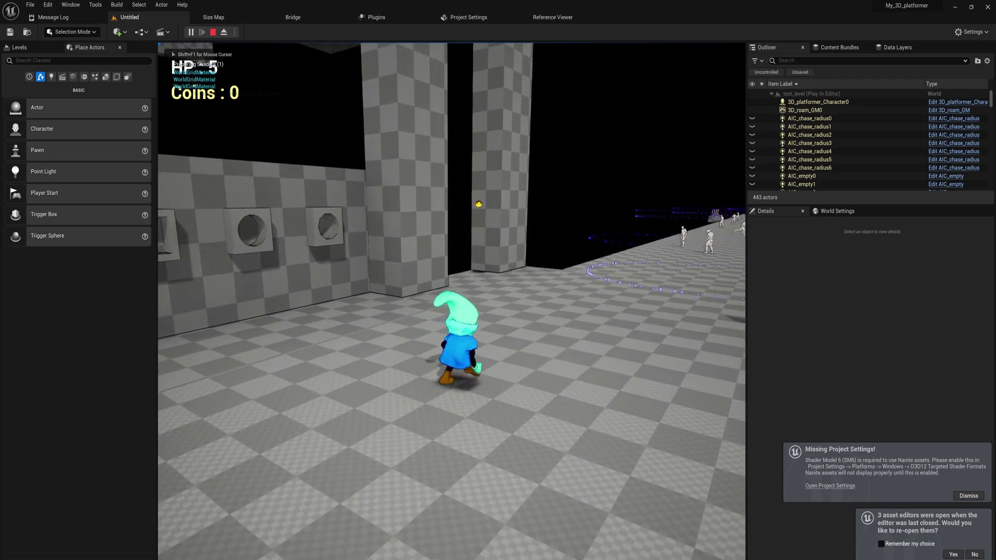
Run and jump the character through the test level to examine the cell-shader outline effect in play, and end the play session
key(w)
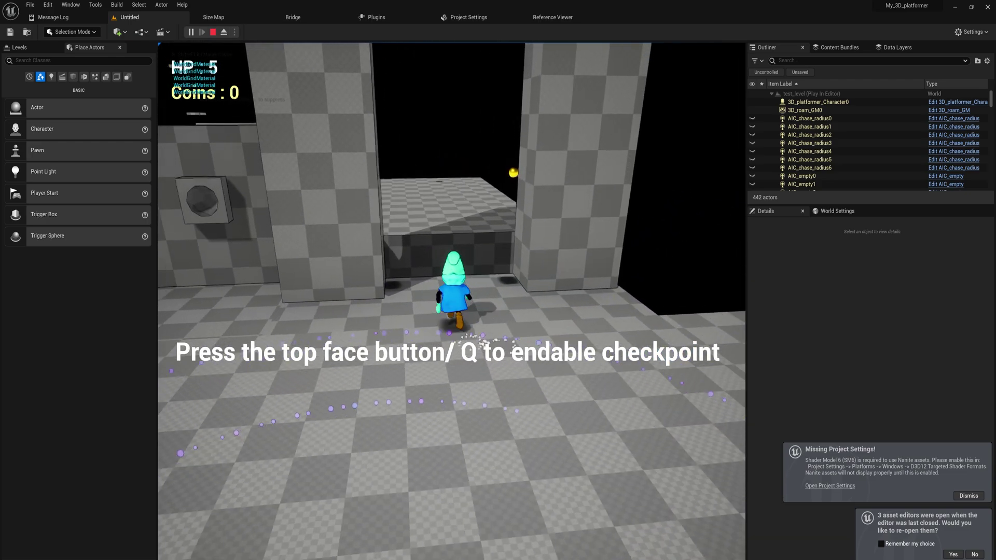
key(space)
key(a)
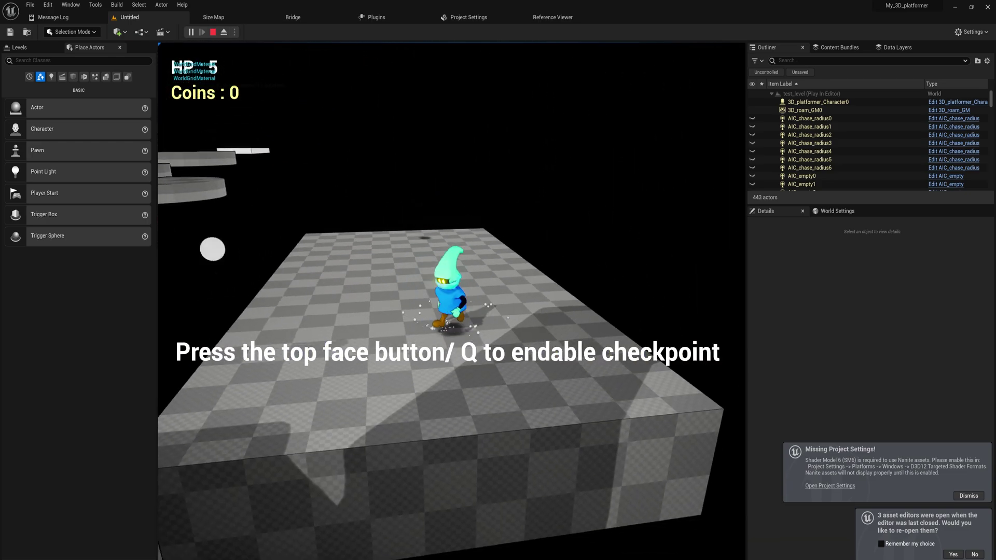
key(s)
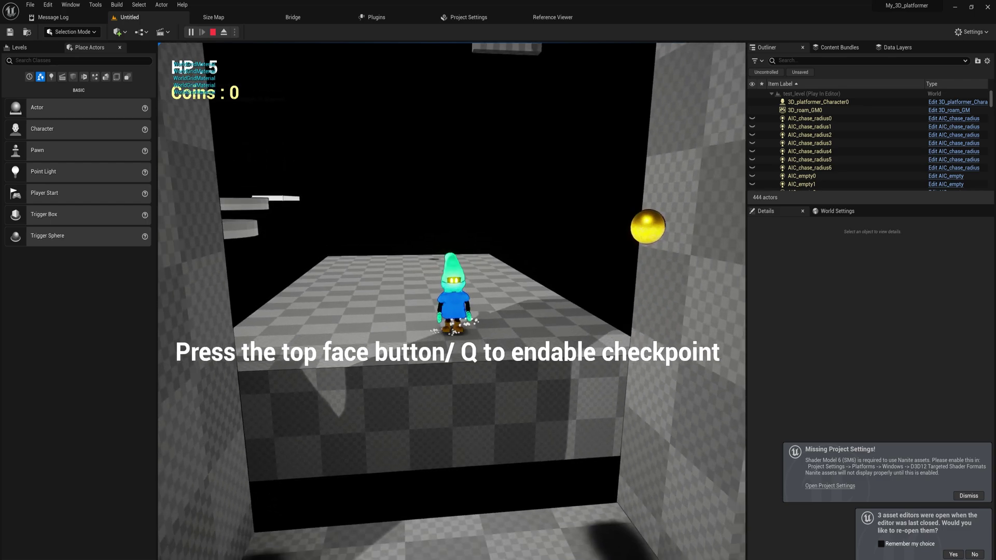
key(w)
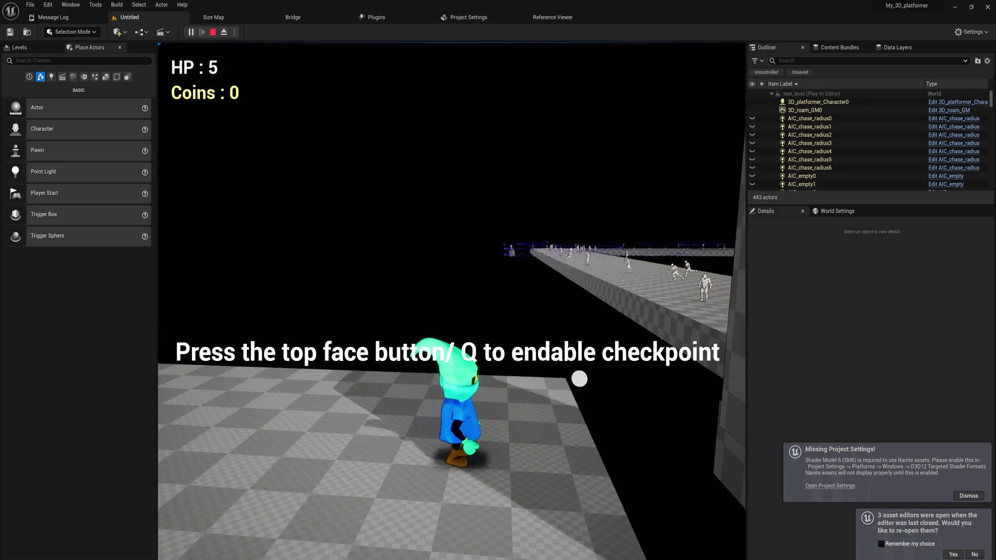
key(w)
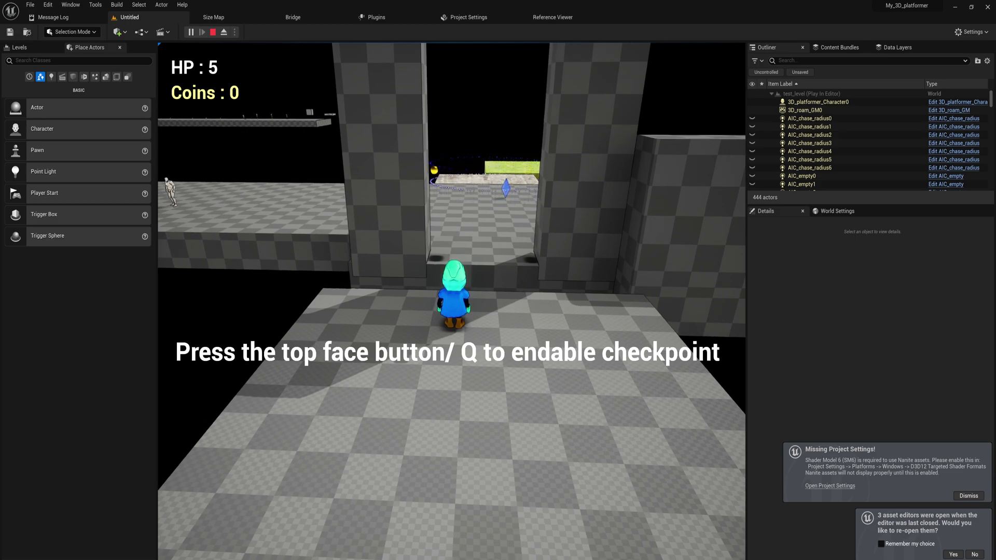
key(s)
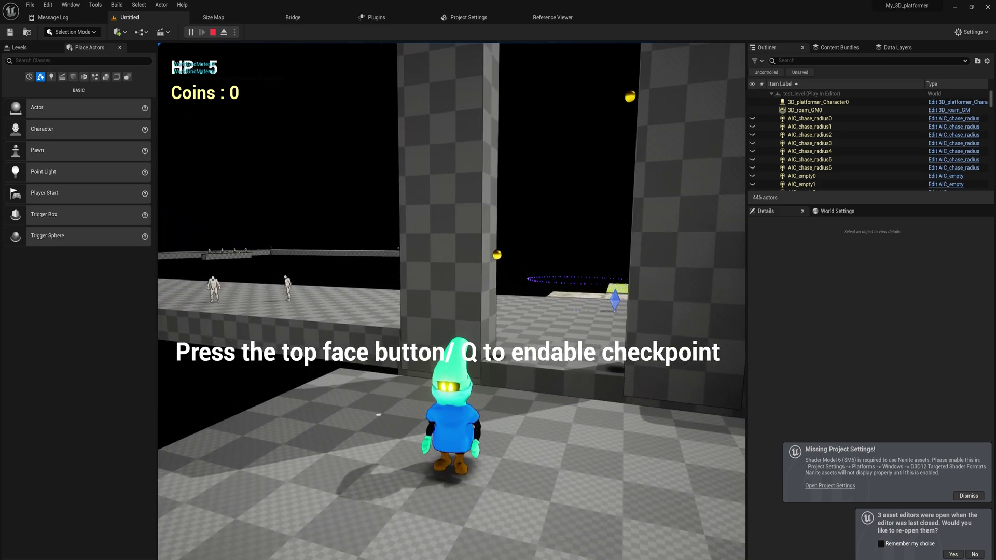
key(a)
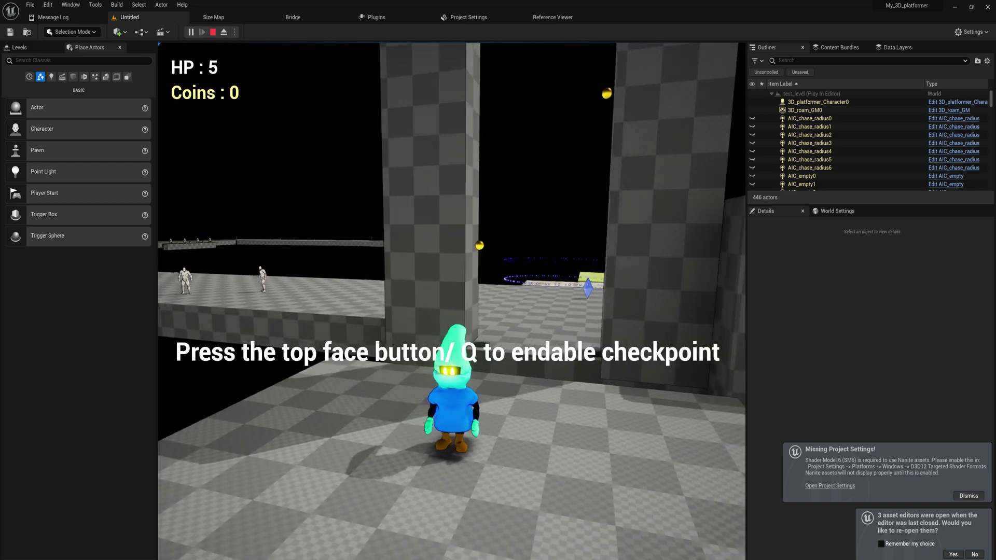
key(w)
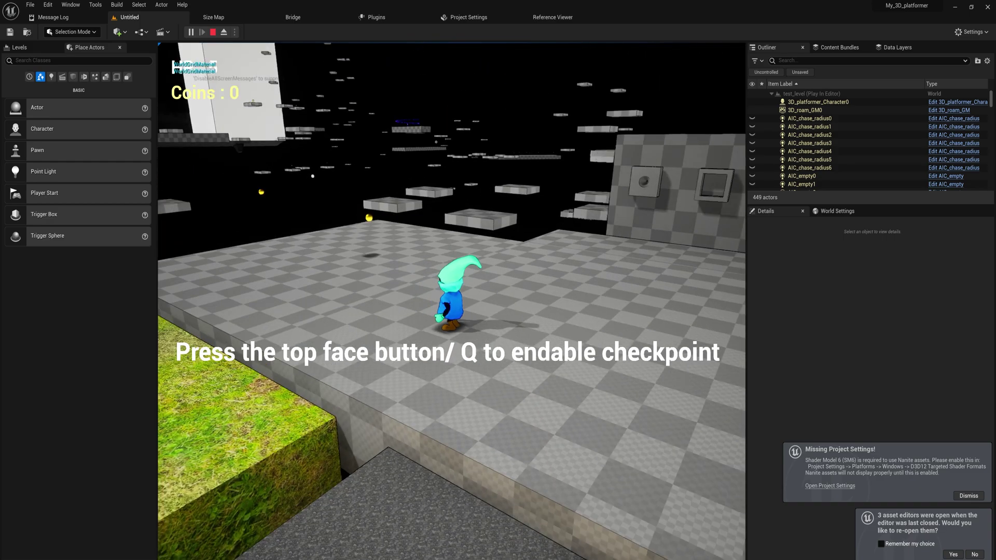
key(d)
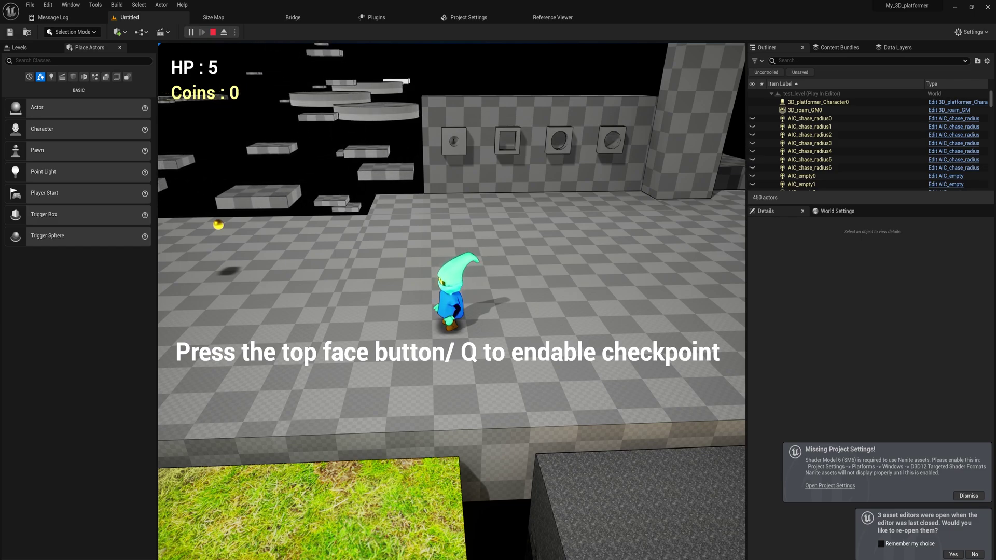
key(Escape)
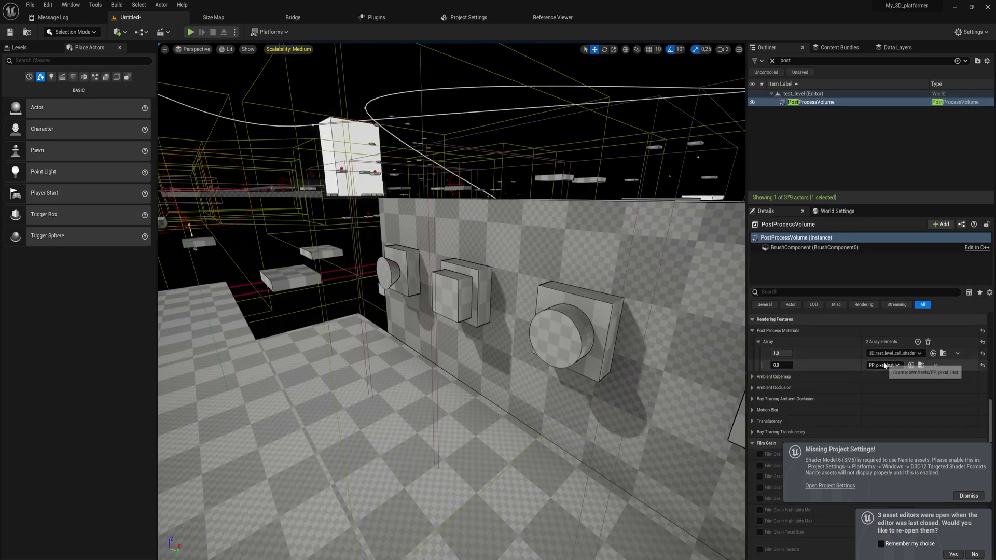
Raise the weight of the PP_pixel_Inst post process material to 1.0 and look around the level with it applied
click(783, 365)
text(0.09)
drag(772, 365, 792, 365)
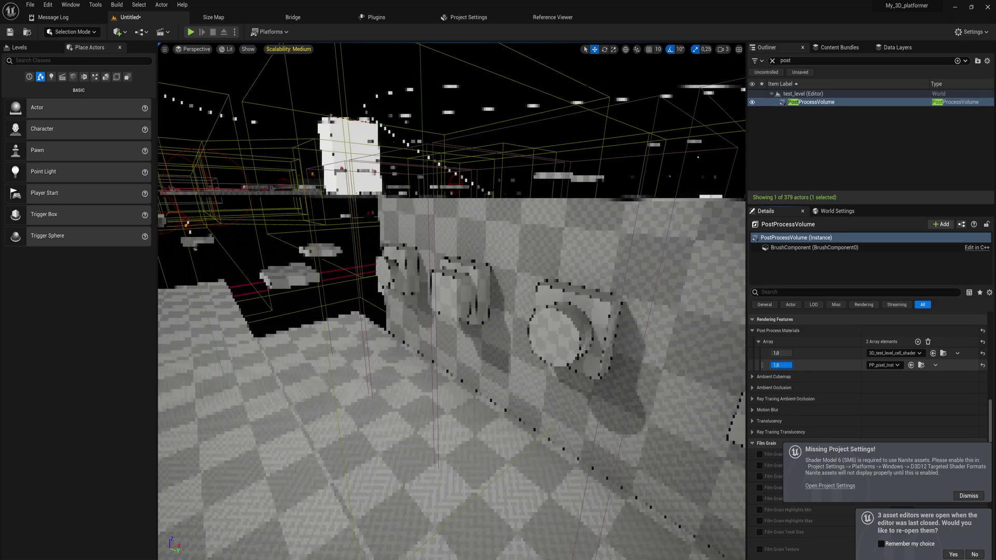
right_drag(467, 291, 607, 248)
right_drag(647, 349, 643, 349)
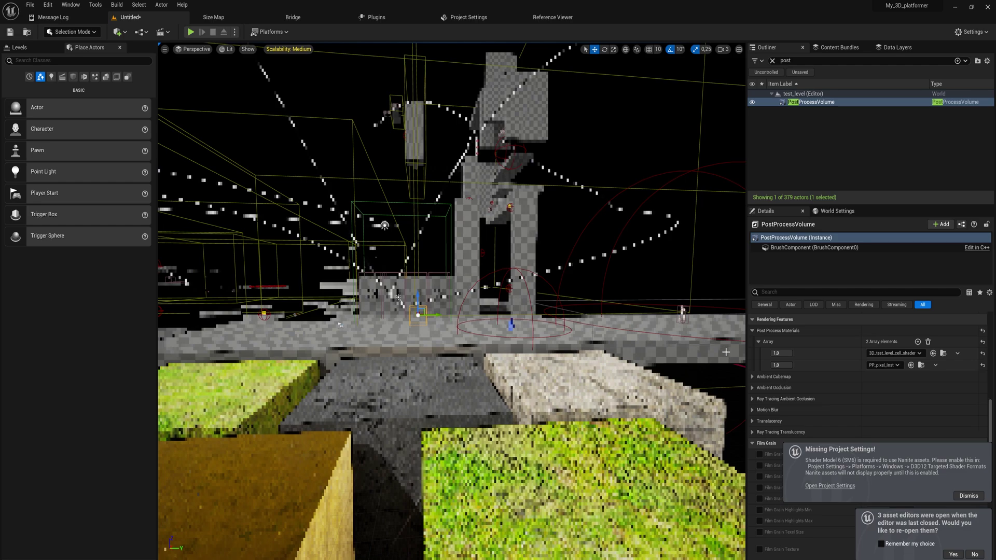
Set the PP_pixel_Inst material's weight back to 0
click(780, 365)
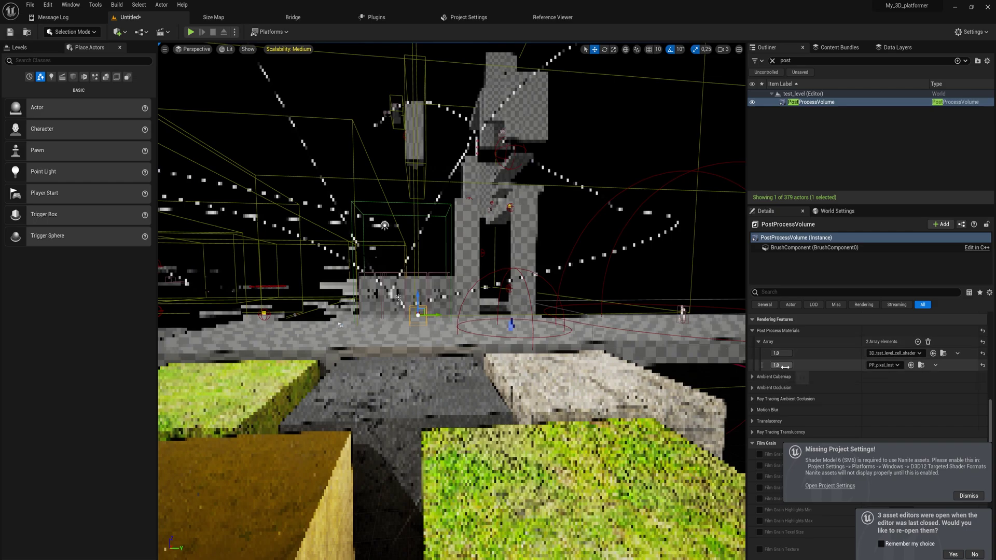
text(0)
key(Return)
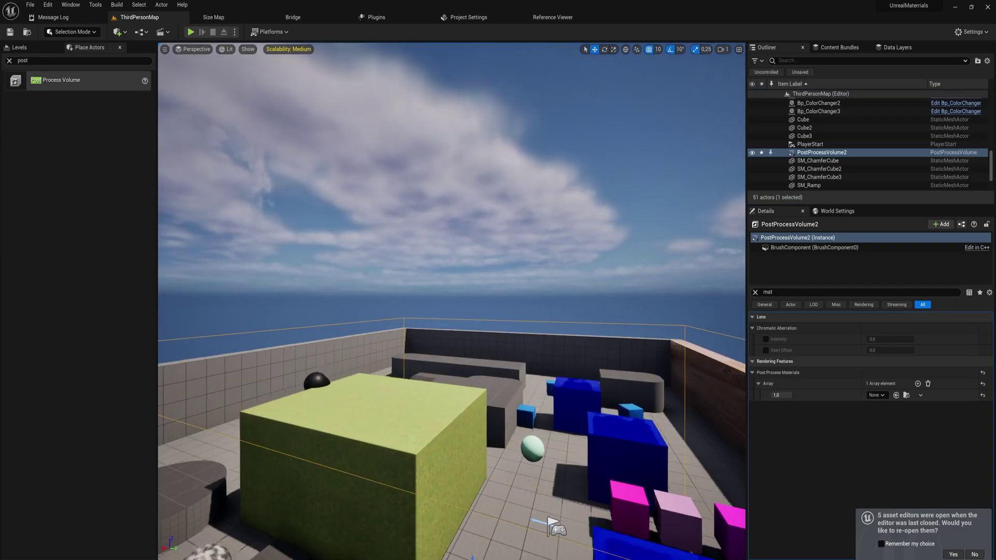
In the UnrealMaterials project, create a new material in the Content folder and name it Mat_PP
key(ctrl+space)
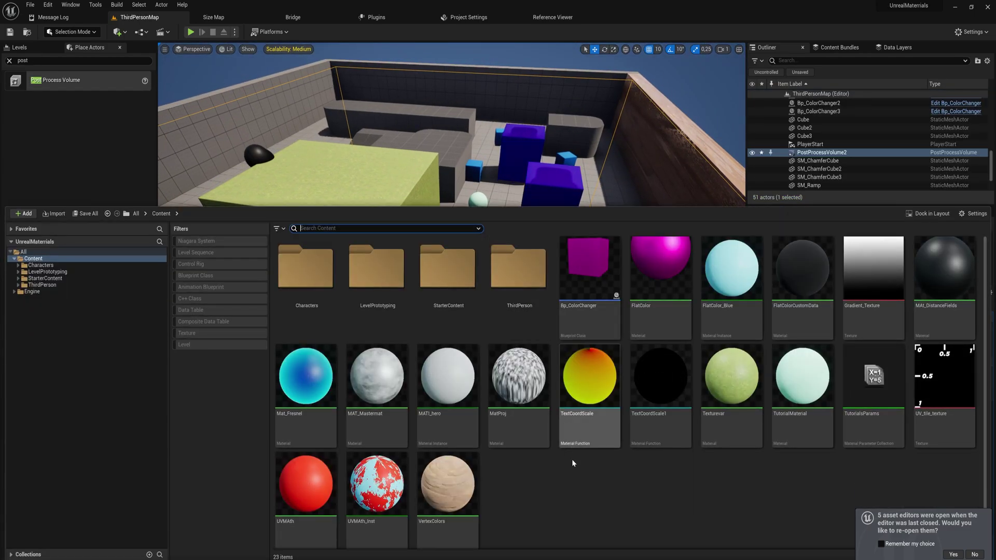
right_click(571, 460)
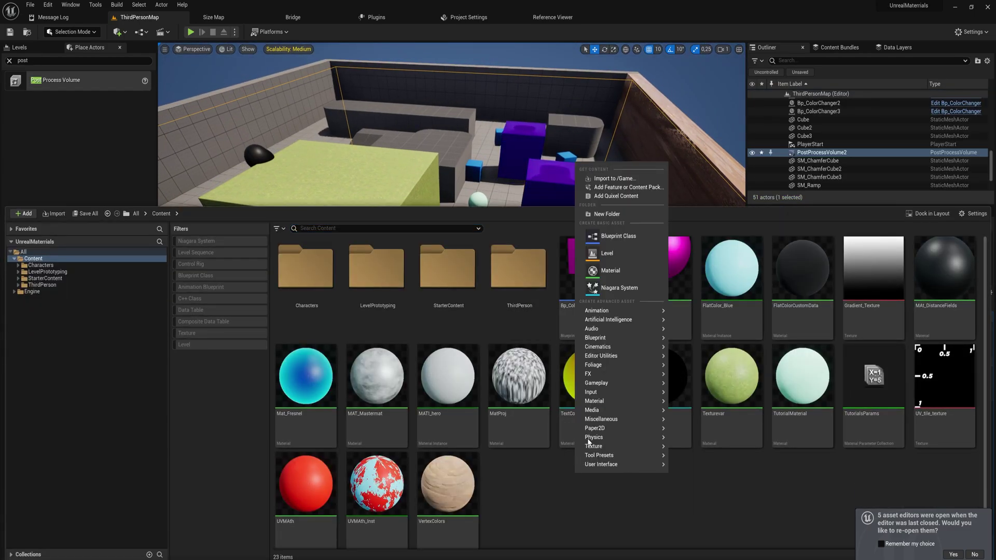
click(610, 270)
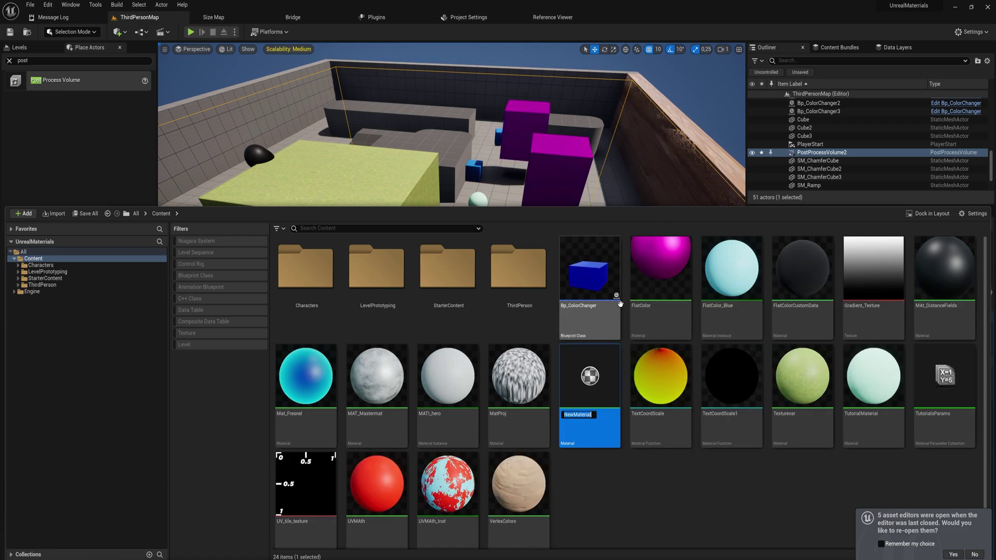
text(Mat_PP)
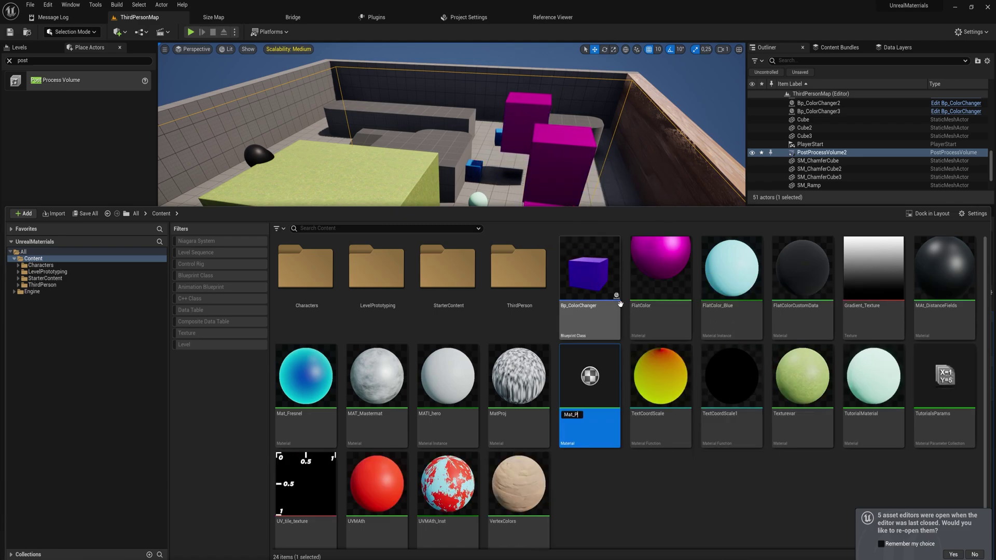
key(Return)
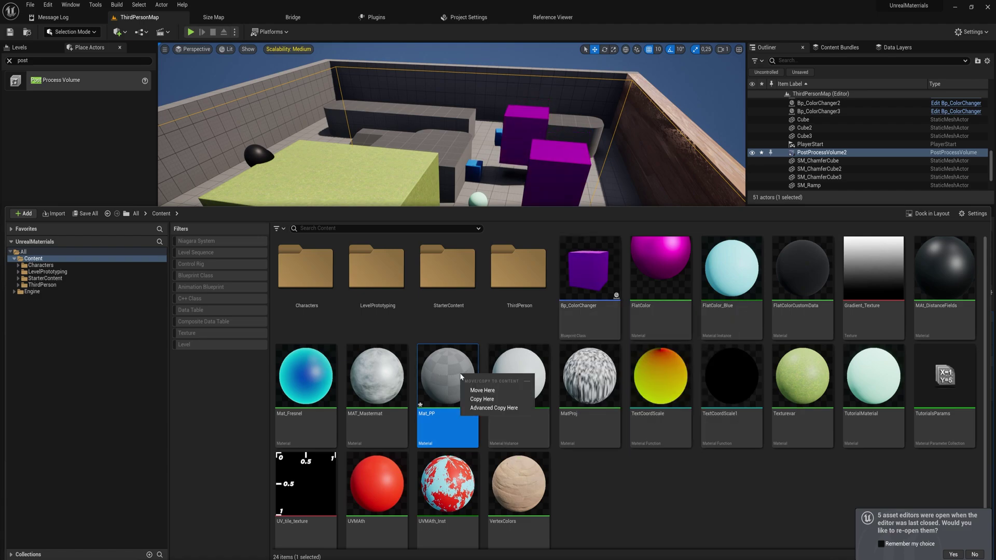
Open the Mat_PP material for editing and set its Material Domain to Post Process
double_click(453, 371)
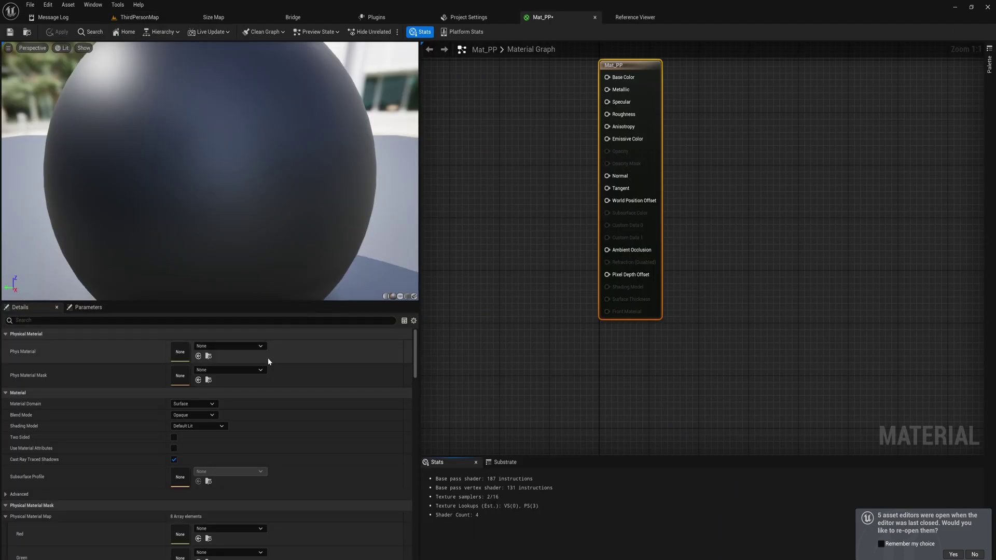
click(196, 404)
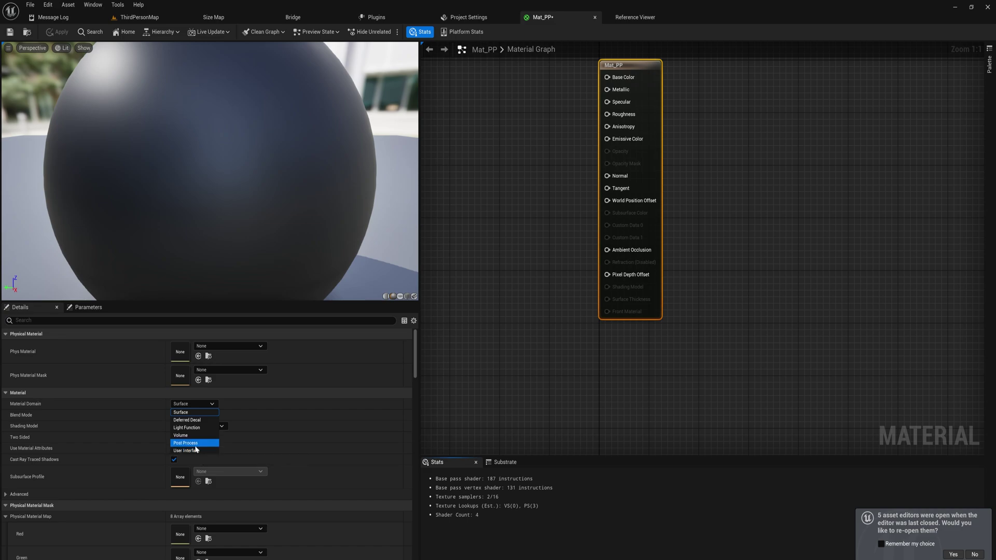
click(195, 444)
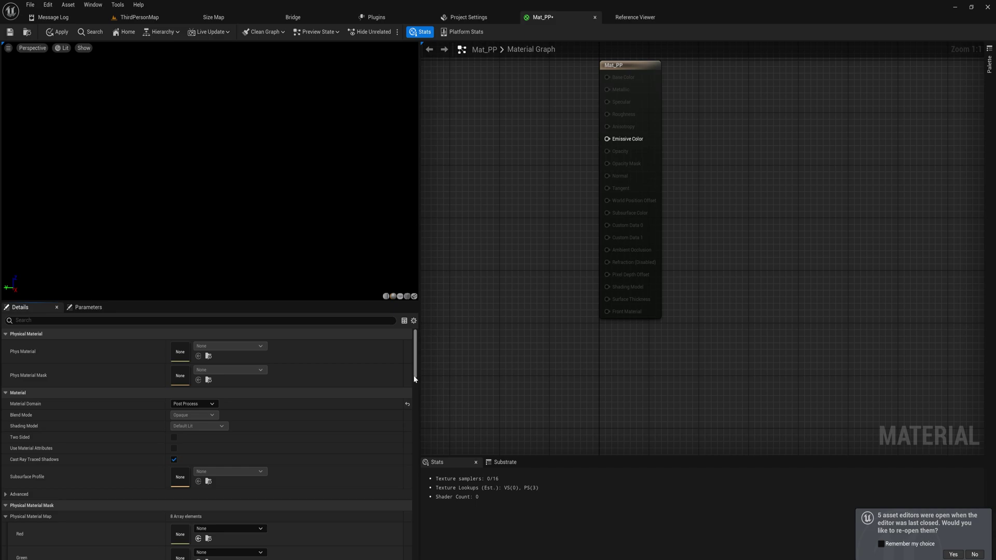
Add a SceneTexture node to the material graph and connect its Color output to the Emissive Color input
right_drag(449, 361, 644, 409)
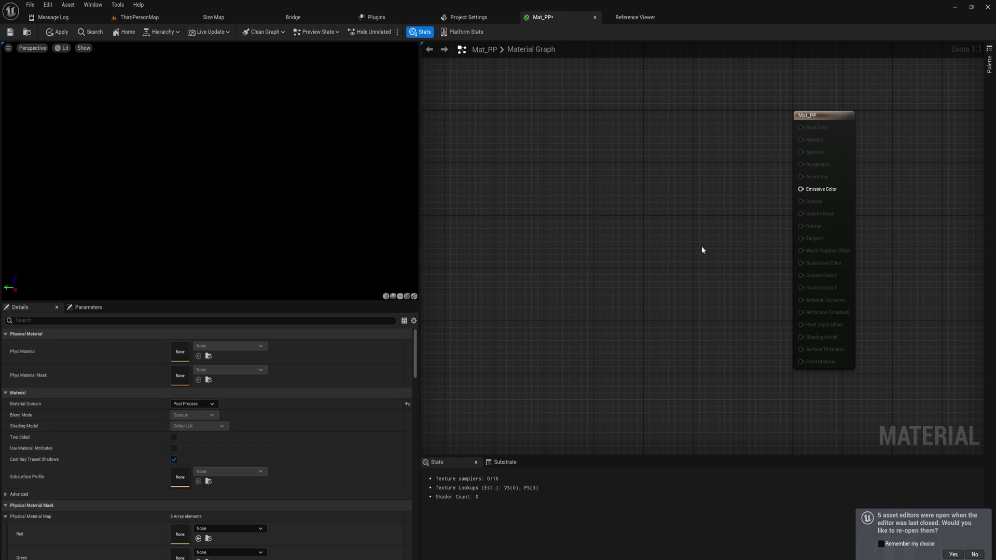
right_drag(701, 250, 645, 278)
right_drag(669, 243, 574, 265)
right_click(574, 265)
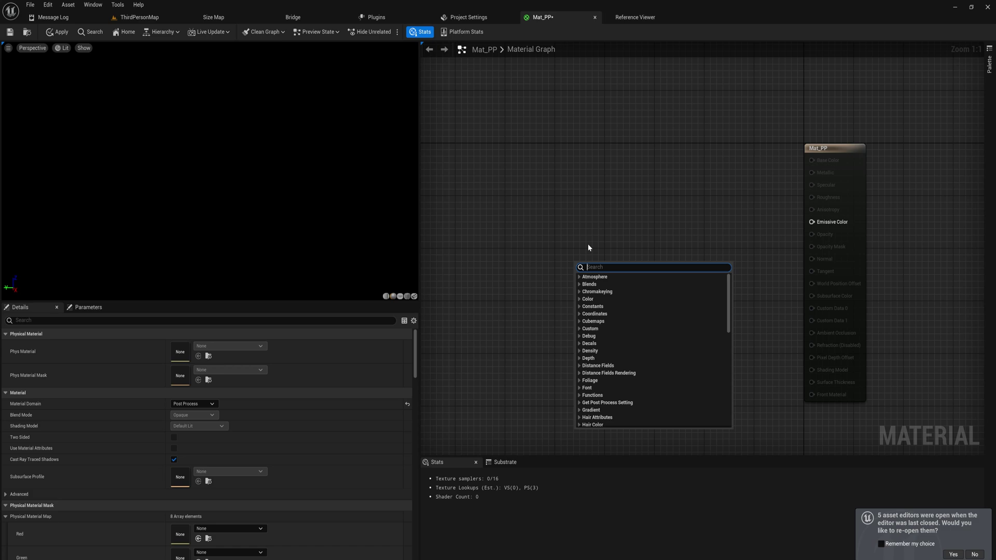
text(scene)
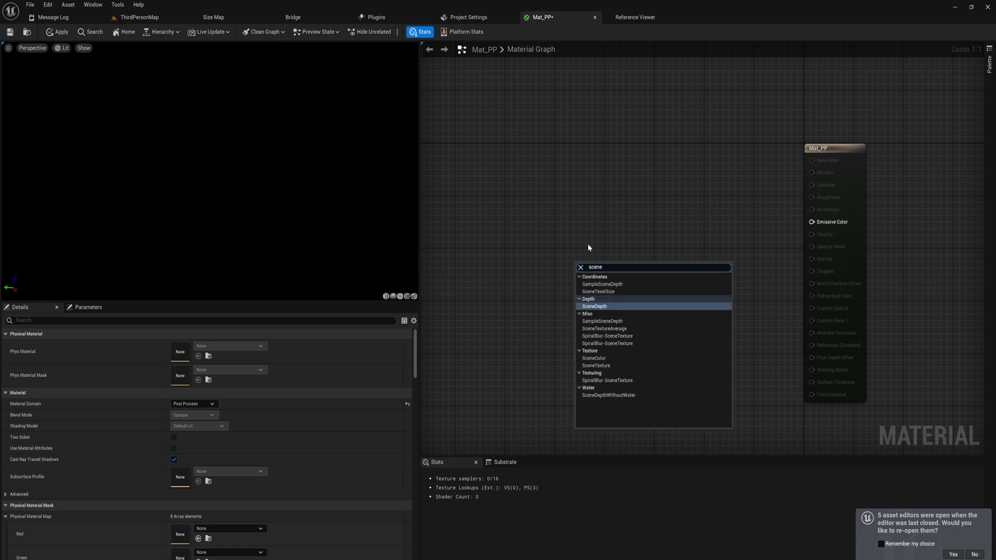
click(596, 358)
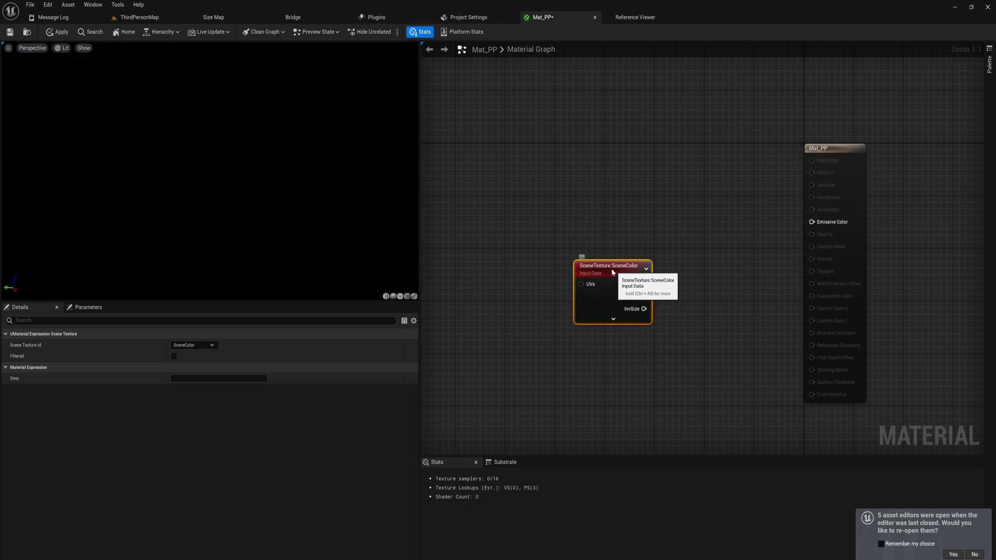
drag(611, 268, 561, 229)
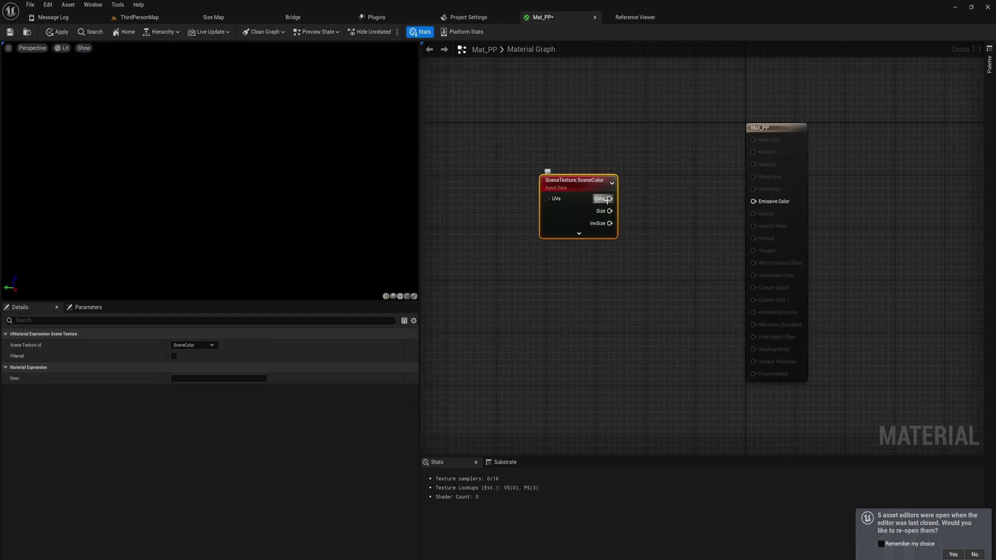
drag(609, 199, 754, 202)
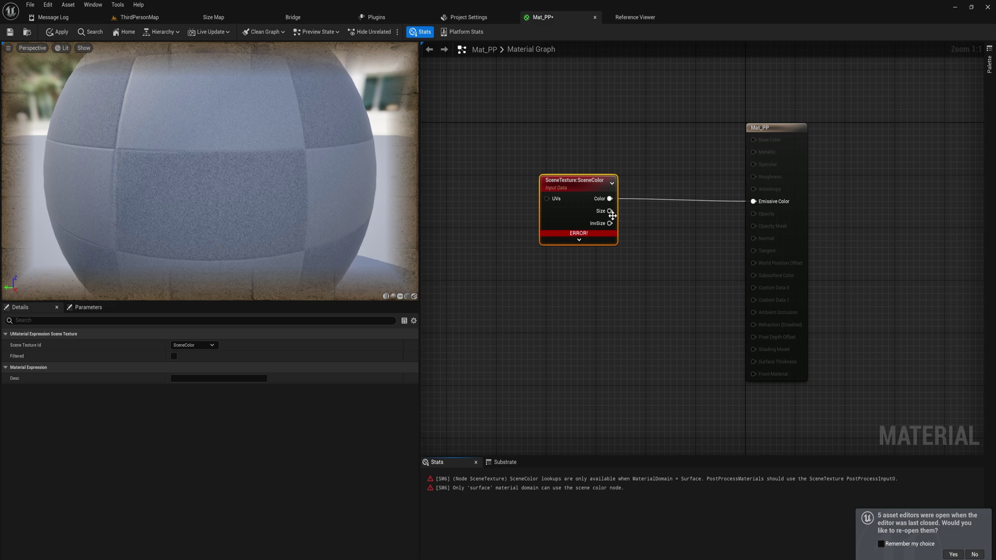
Expand the SceneTexture node and set its Scene Texture Id to PostProcessInput0
click(579, 240)
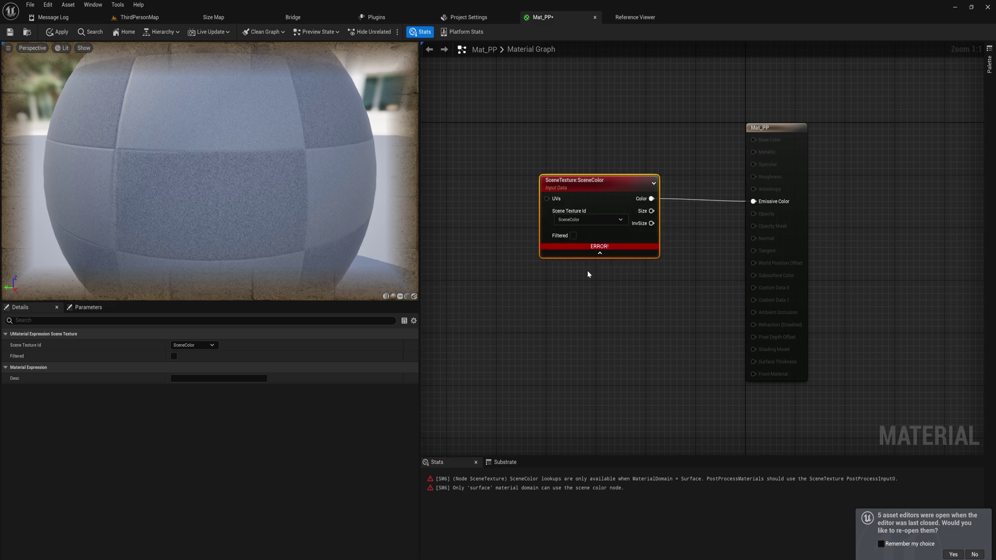
click(588, 224)
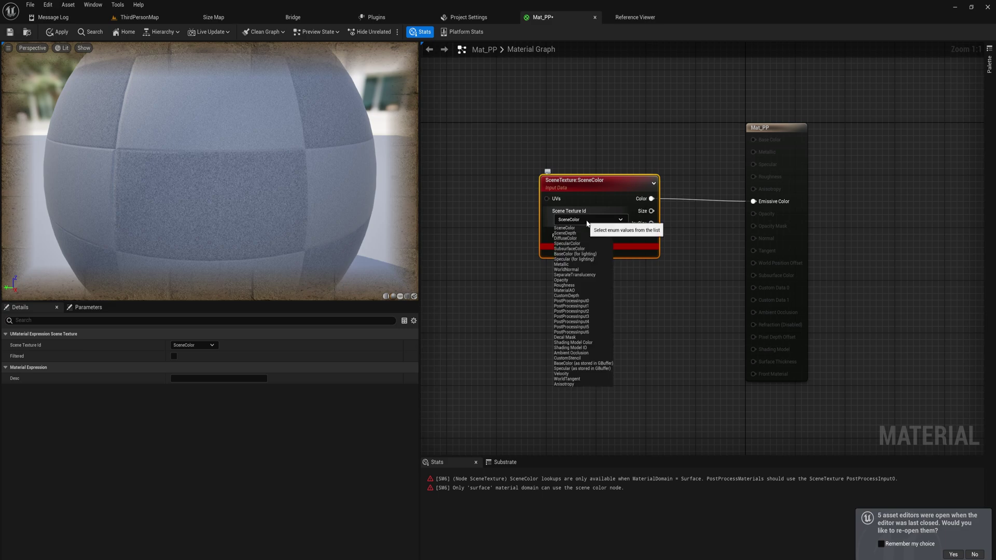
click(588, 223)
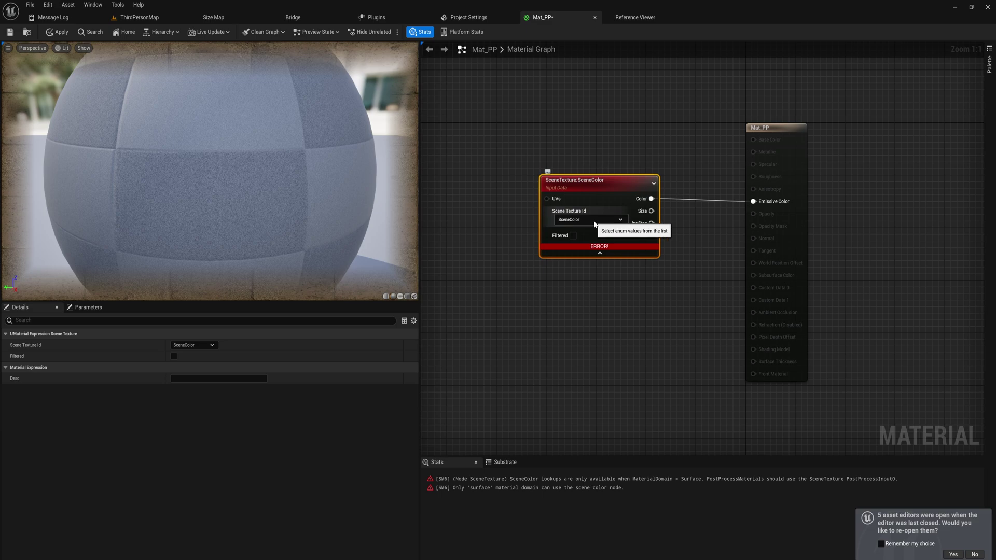
click(595, 224)
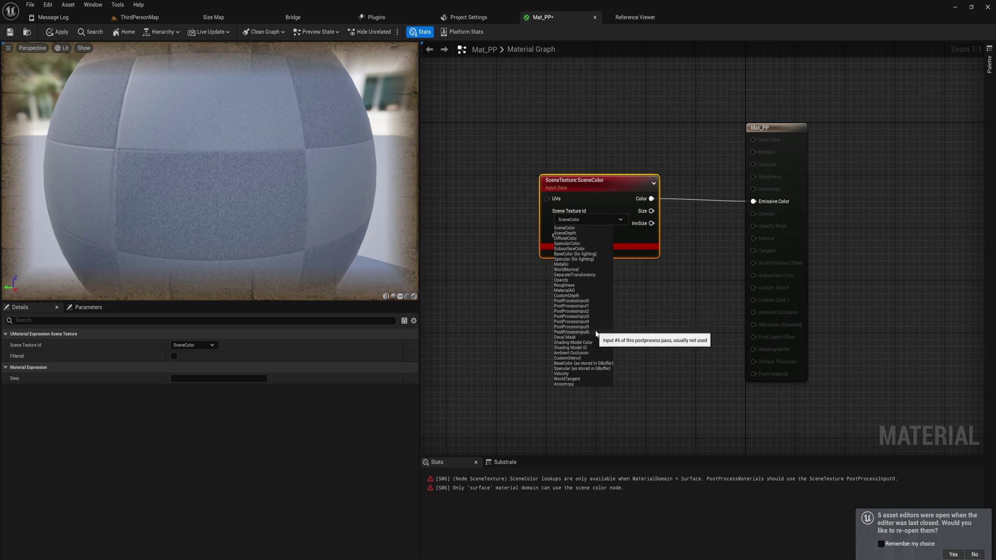
click(589, 302)
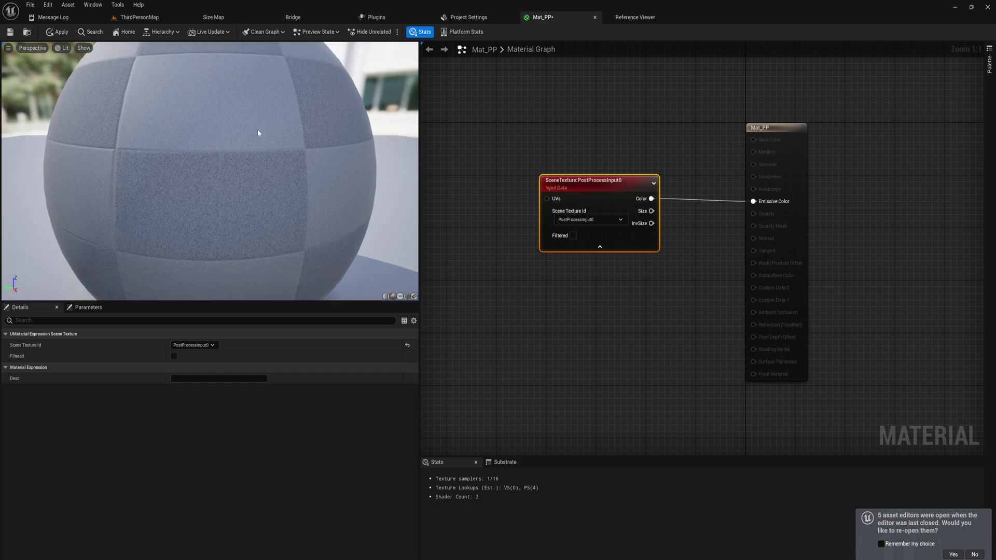
Check the whole sphere in the material preview and move the SceneTexture node farther away from the Mat_PP result node
scroll(258, 130, down, 8)
drag(223, 156, 381, 145)
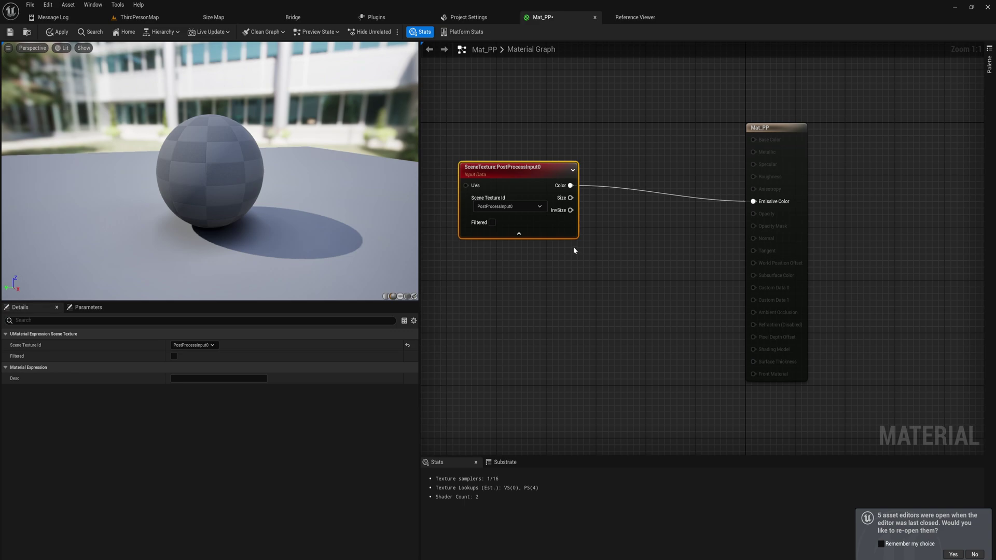
click(532, 158)
right_drag(532, 159, 565, 161)
drag(507, 156, 598, 251)
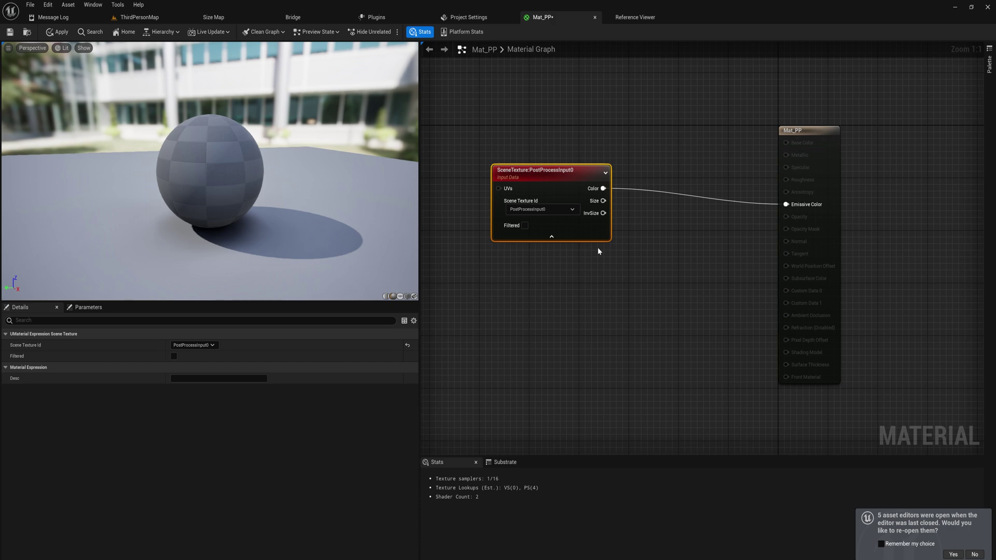
click(572, 210)
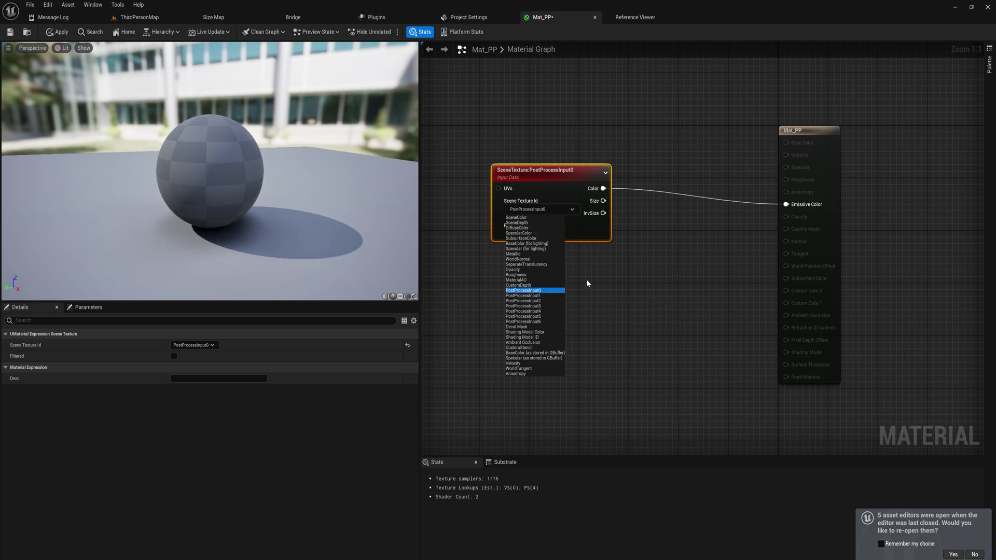
click(612, 282)
right_drag(571, 275, 599, 282)
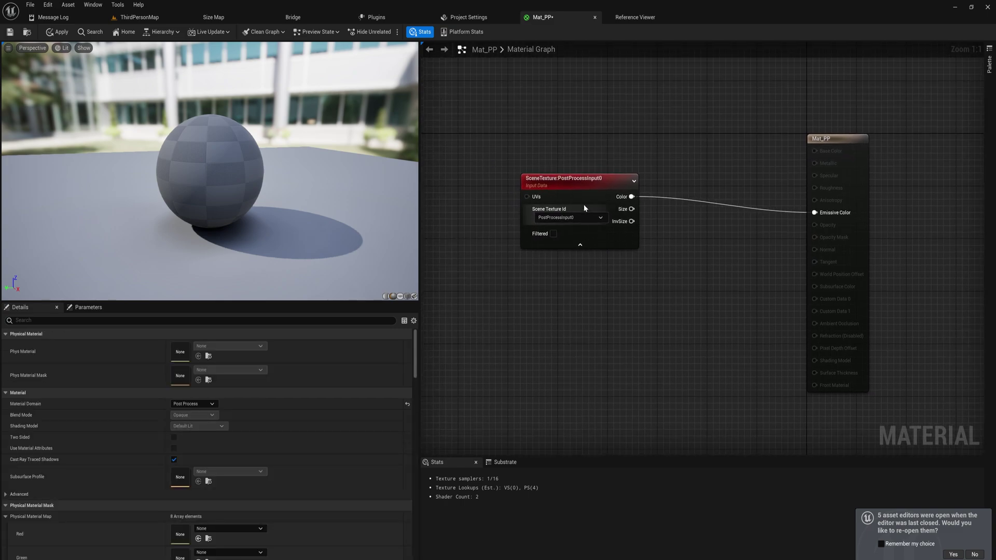
Add a CheapContrast node fed by the SceneTexture Color output and connect its Result to the Emissive Color input
drag(588, 190, 620, 206)
text(cheap)
key(Return)
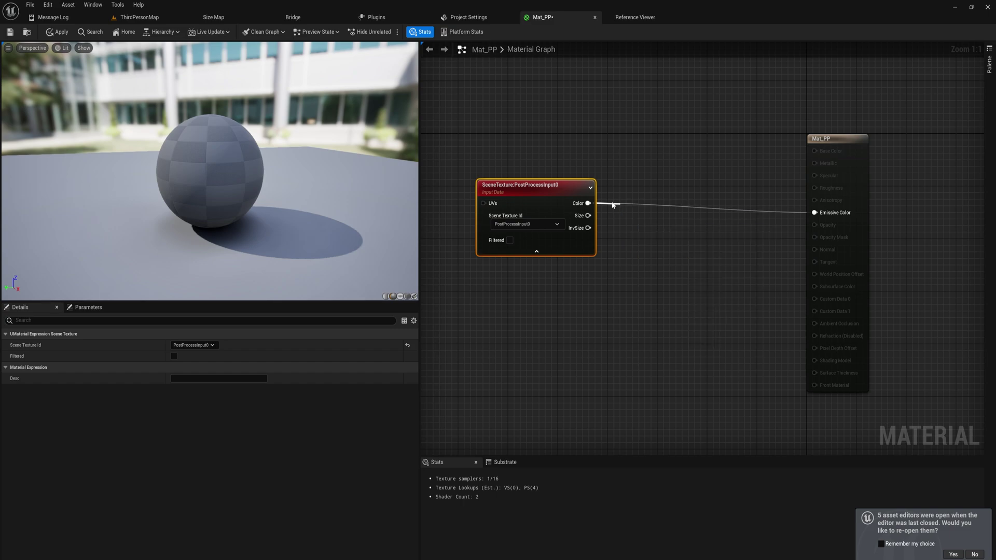
drag(677, 221, 812, 213)
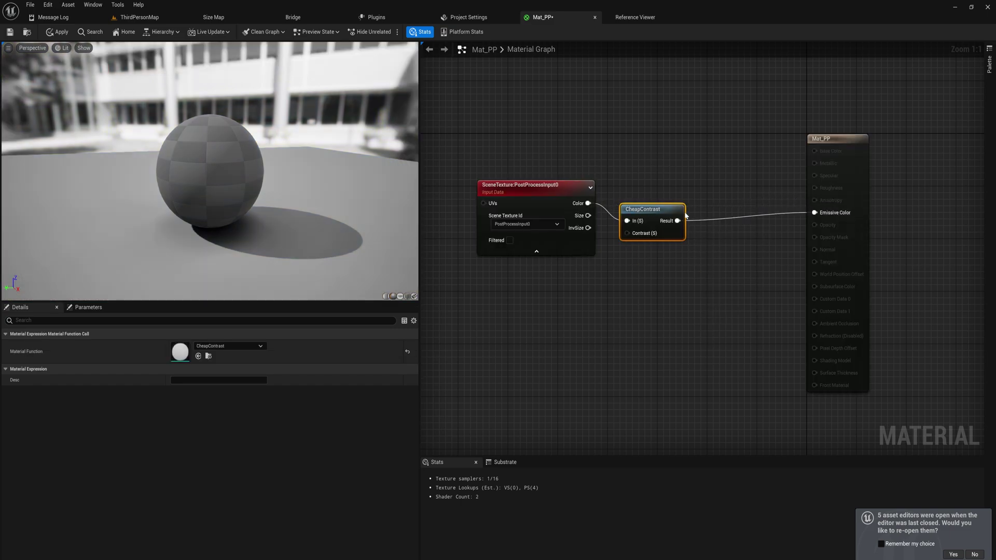
drag(670, 215, 694, 210)
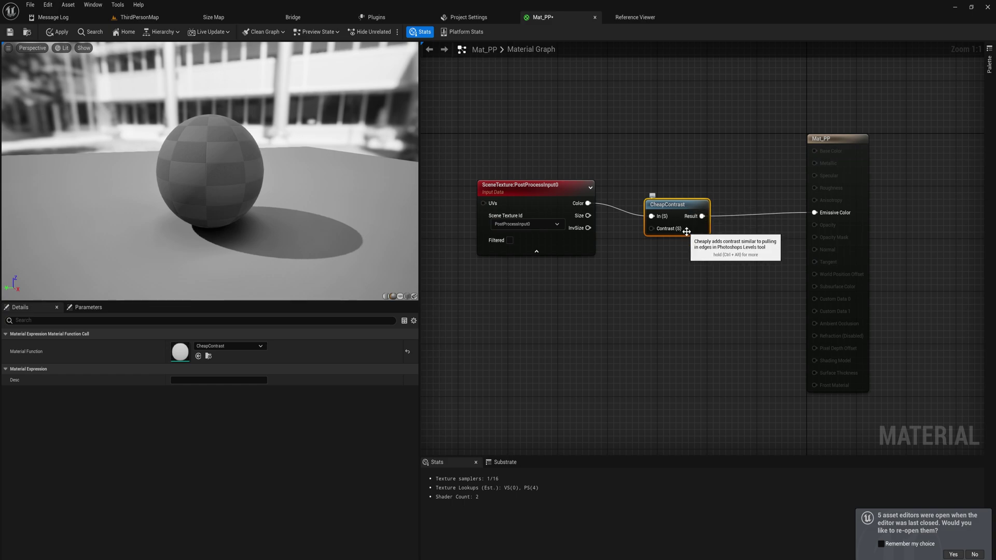
mouse_move(310, 235)
mouse_down()
mouse_move(358, 228)
mouse_move(374, 246)
mouse_move(310, 234)
mouse_up()
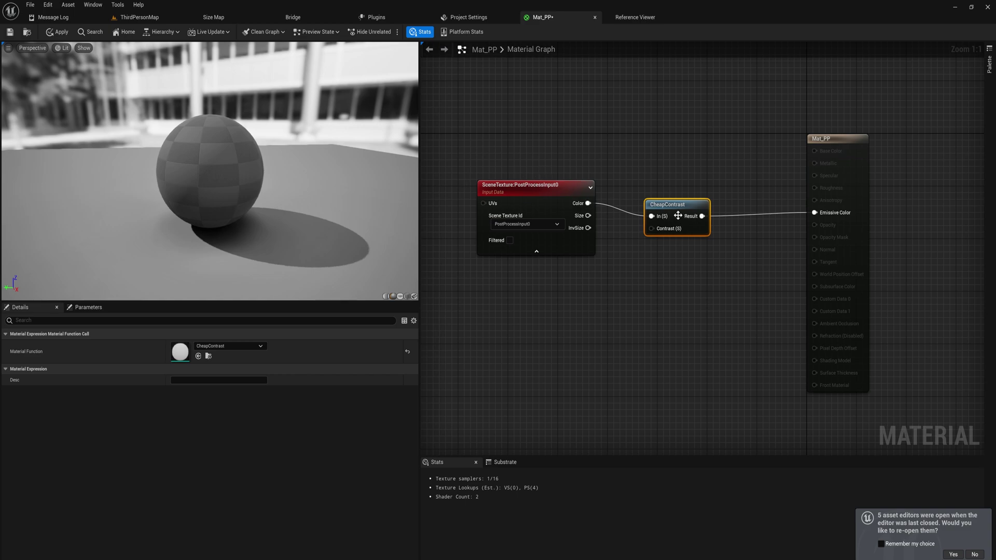
Add a Multiply node combining the SceneTexture Color with the CheapContrast Result, and connect its output to Emissive Color
drag(674, 217, 661, 256)
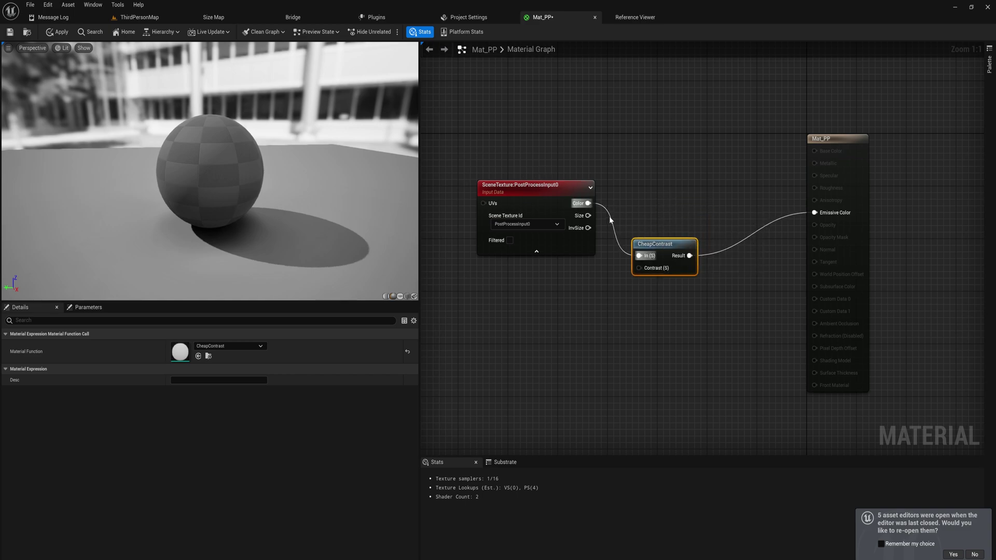
drag(588, 203, 688, 194)
text(multiply)
key(Return)
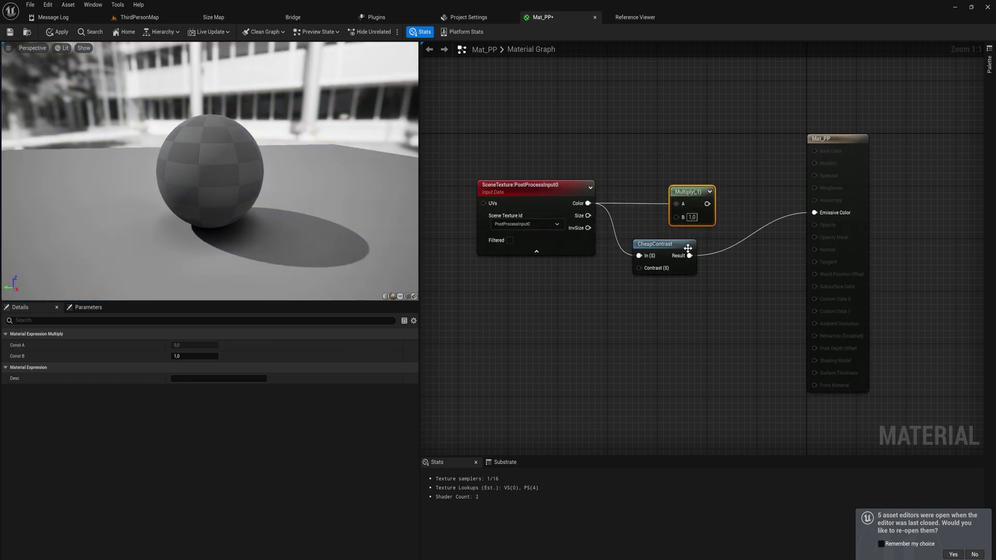
drag(671, 252, 814, 215)
drag(692, 197, 735, 198)
Add a Constant node, connect it to the Contrast input of CheapContrast and set its value to 0.1
click(618, 329)
drag(664, 346, 633, 294)
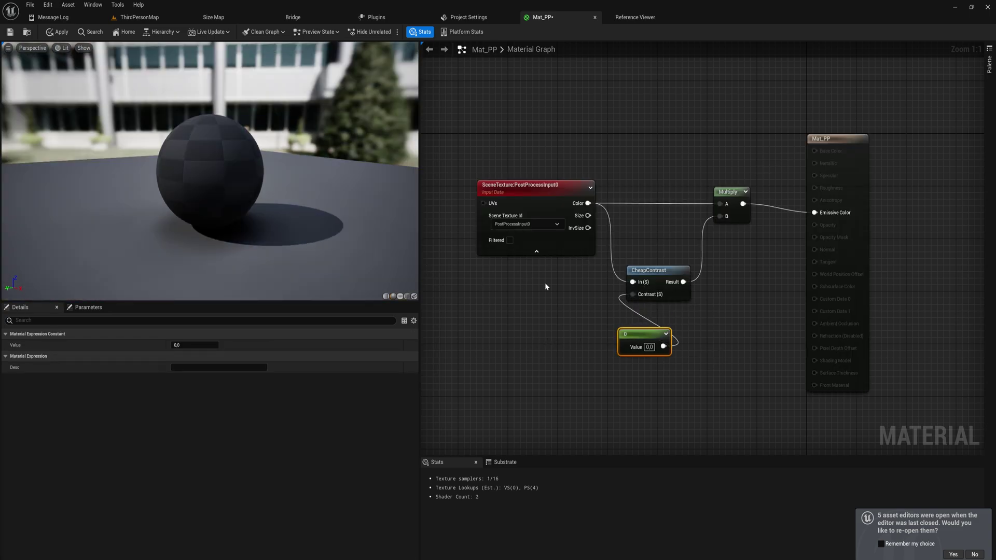
text(1)
key(Return)
text(0.1)
key(Return)
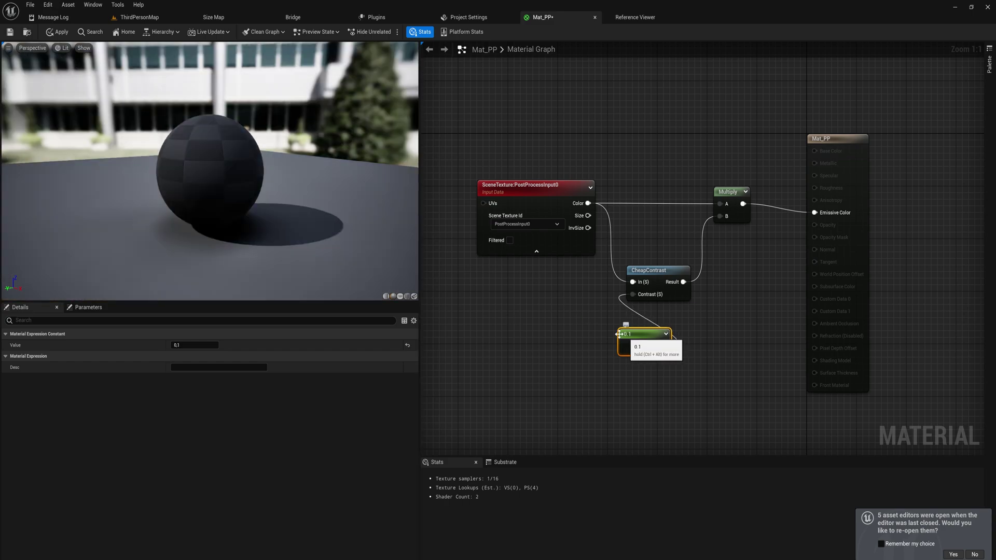
mouse_move(338, 211)
mouse_down()
mouse_move(316, 171)
mouse_move(332, 212)
mouse_up()
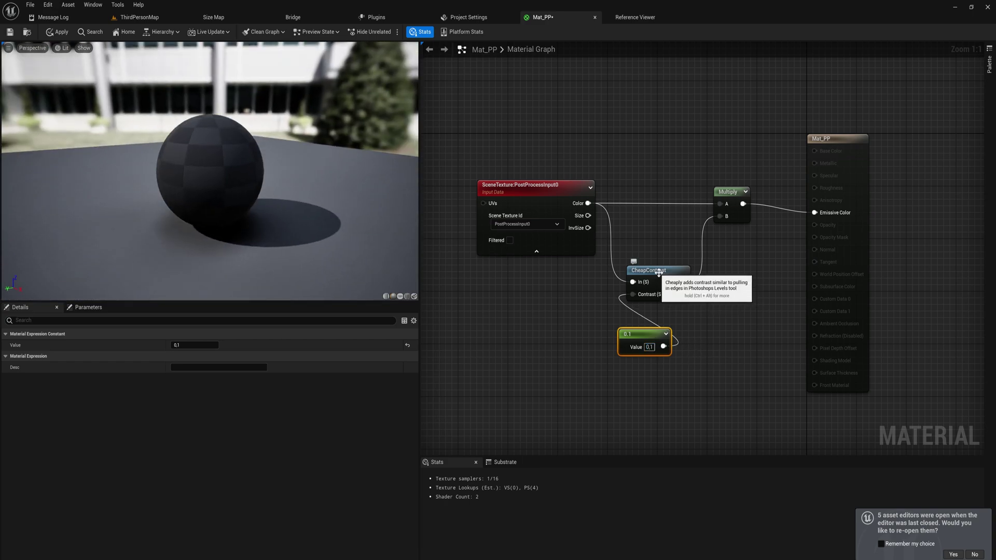
Insert a OneMinus node between the CheapContrast Result and the Multiply B input, and check the effect in the material preview
drag(683, 283, 722, 219)
text(1-)
key(Return)
drag(365, 222, 350, 226)
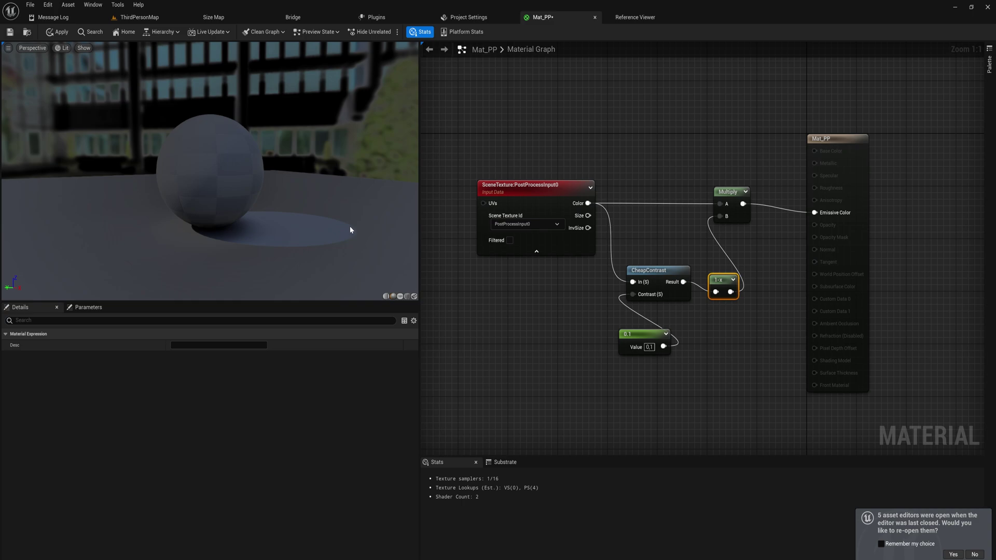
mouse_move(310, 207)
middle_down()
mouse_move(232, 206)
mouse_move(328, 208)
middle_up()
right_drag(260, 207, 260, 234)
drag(259, 207, 410, 228)
drag(228, 206, 259, 205)
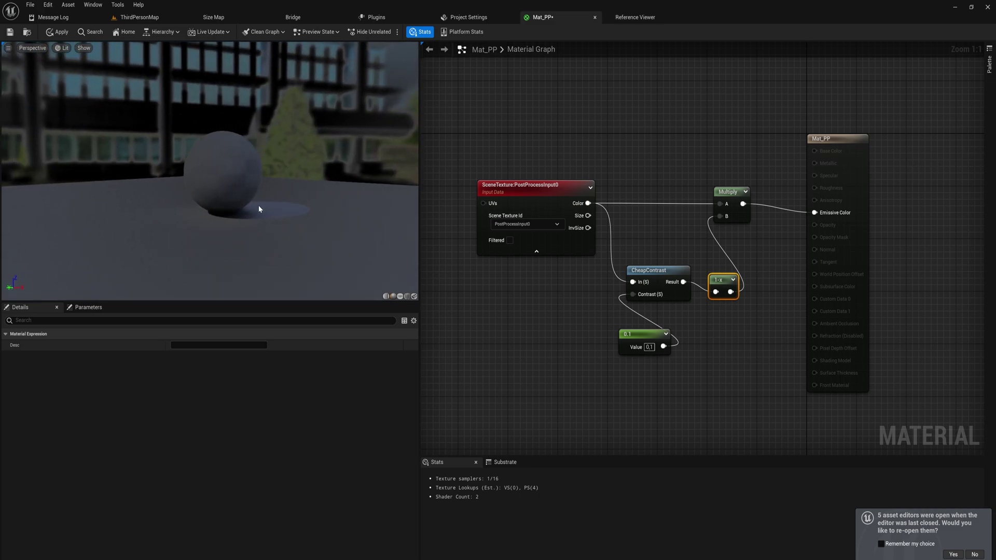
Add a second OneMinus node fed by the SceneTexture Color output and connect it straight to Emissive Color
drag(556, 207, 513, 208)
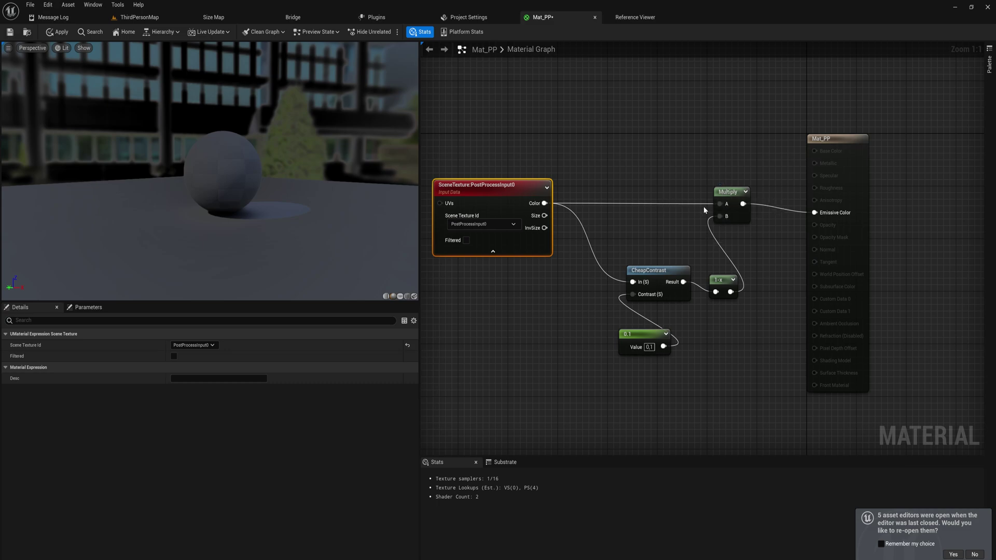
drag(550, 203, 589, 191)
text(1-x)
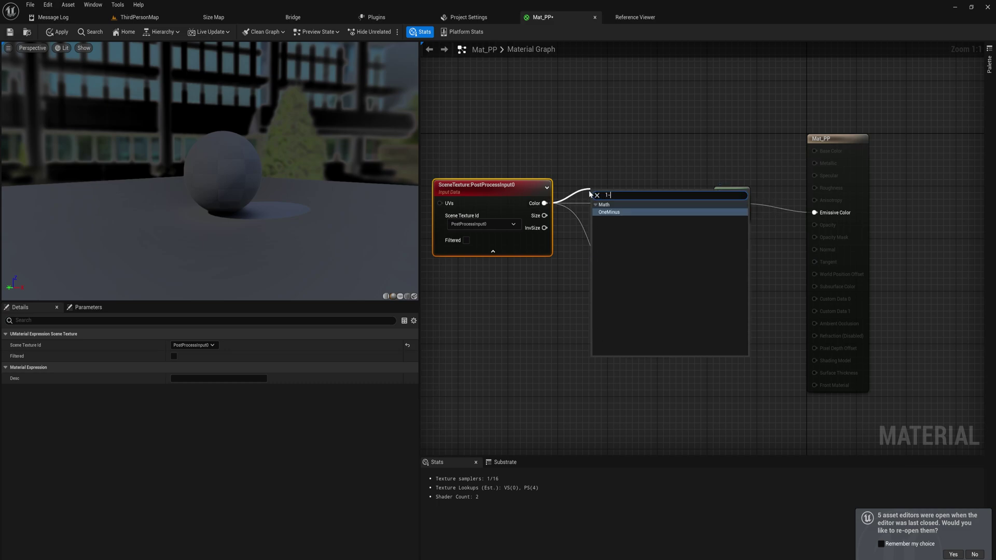
key(Return)
drag(613, 207, 814, 213)
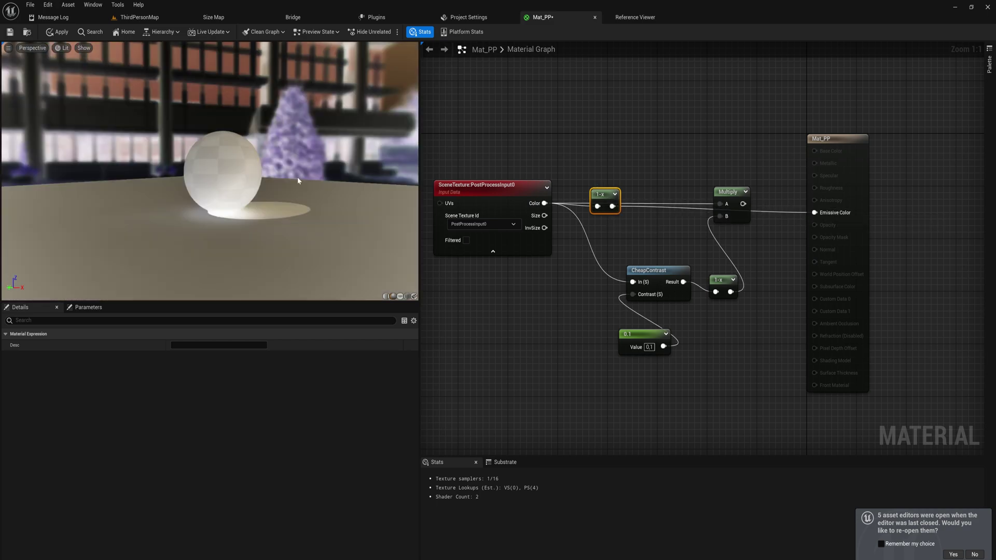
drag(207, 171, 280, 164)
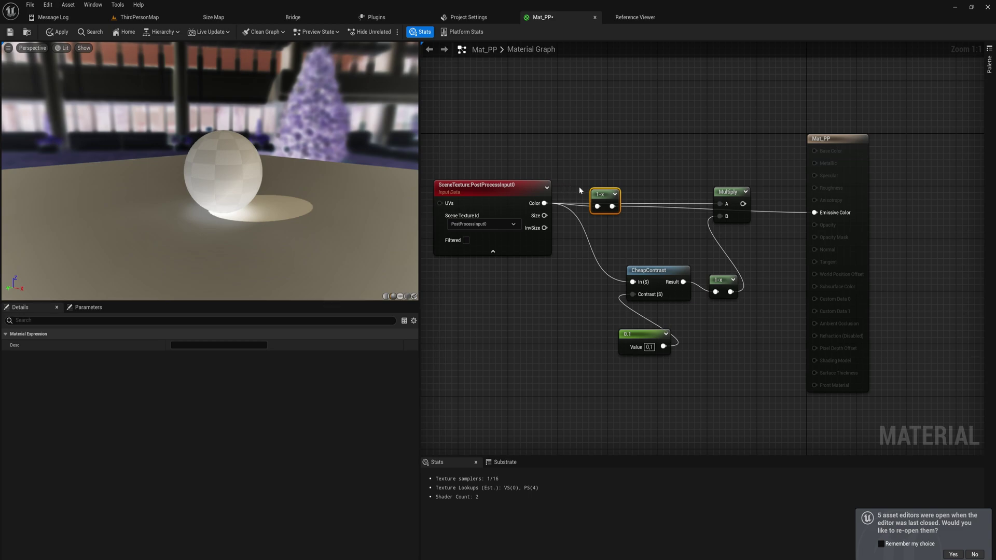
Connect the new OneMinus node to the Multiply A input and the Multiply output to Emissive Color
drag(603, 201, 628, 156)
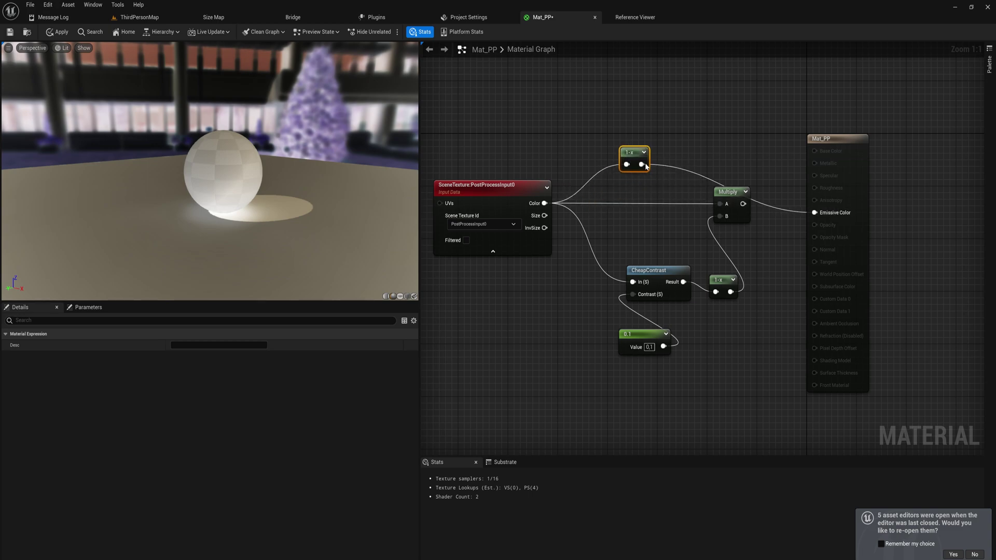
drag(643, 165, 719, 203)
drag(585, 379, 645, 293)
click(723, 284)
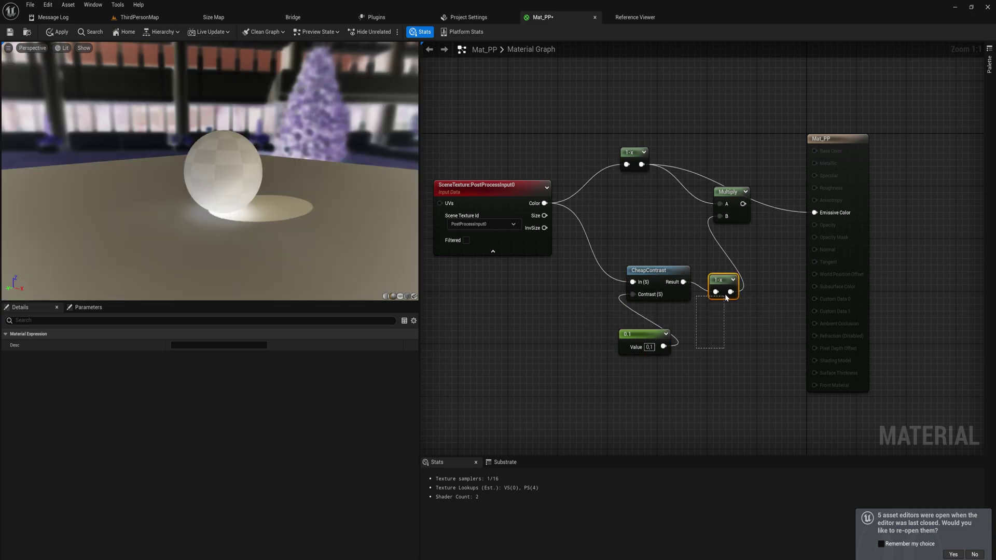
click(741, 210)
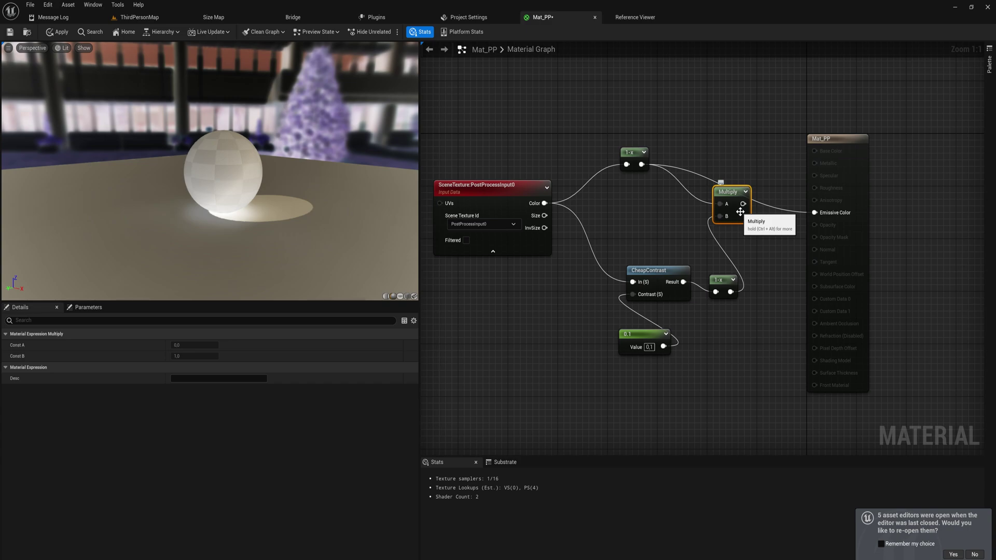
drag(744, 205, 815, 214)
drag(300, 220, 192, 218)
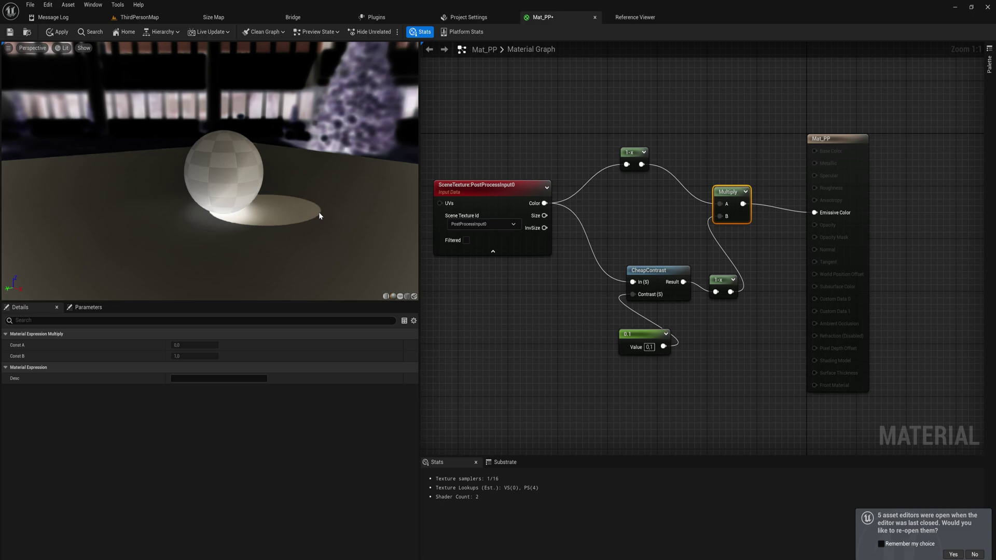
In ThirdPersonMap, assign Mat_PP to the Post Process Materials array element of PostProcessVolume2
click(165, 20)
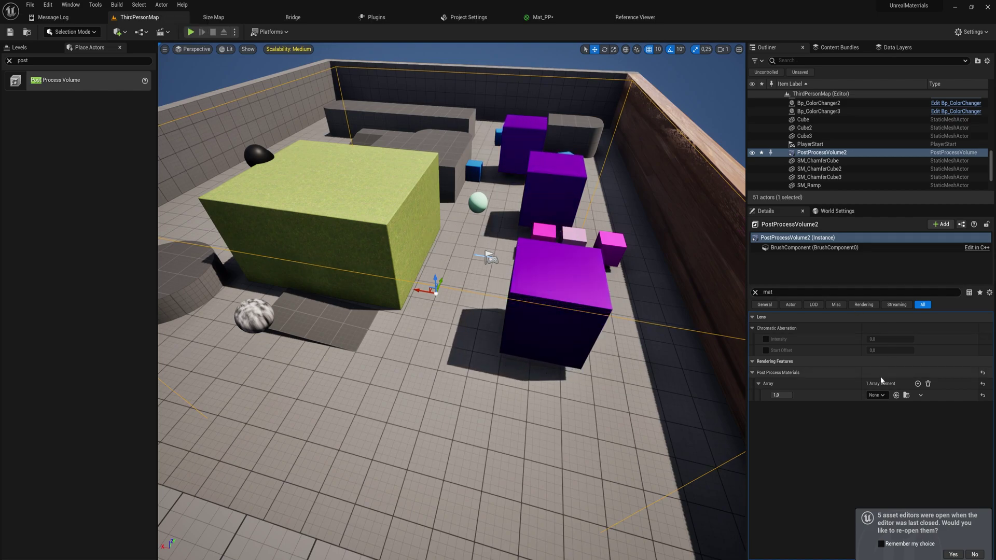
click(879, 396)
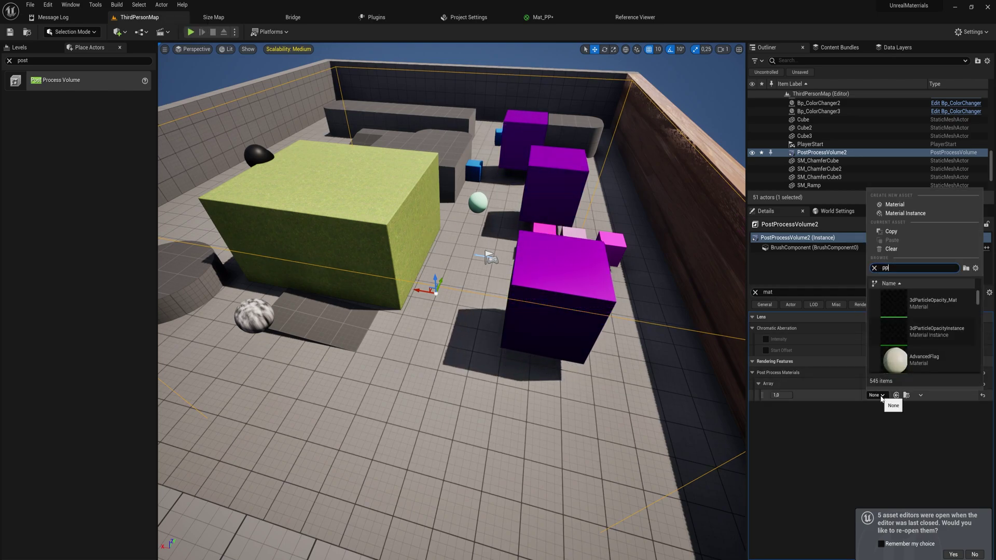
drag(978, 311, 978, 322)
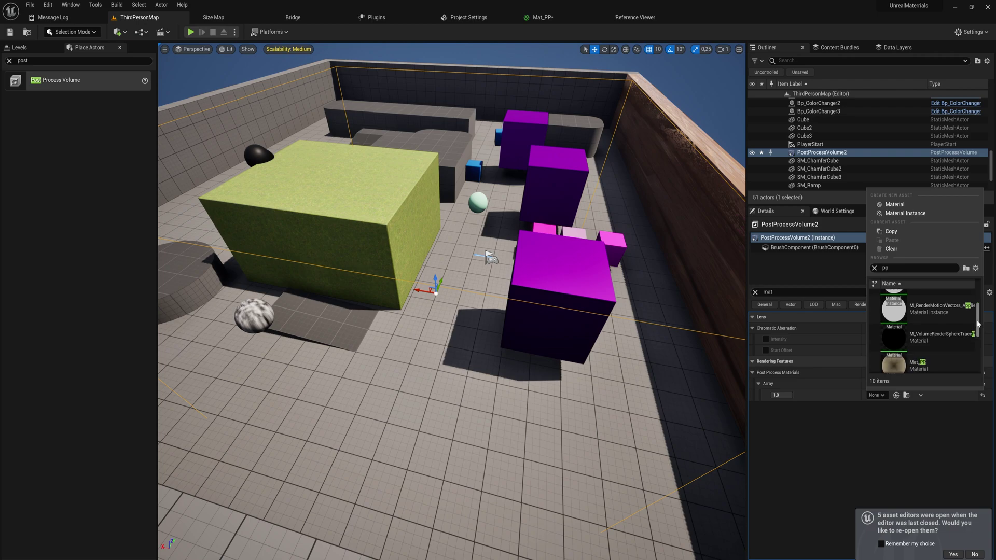
click(905, 363)
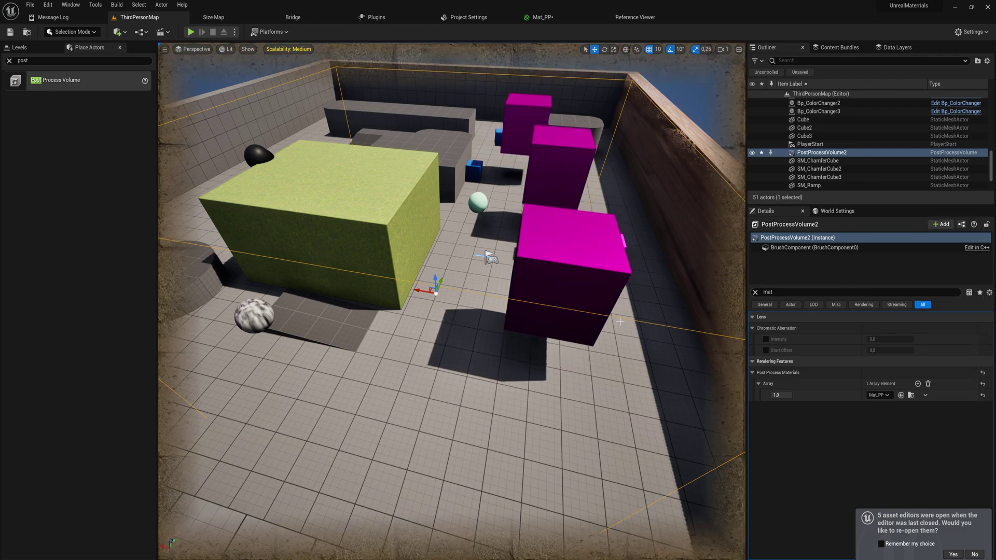
Apply the changes made to the Mat_PP material and return to ThirdPersonMap
click(575, 17)
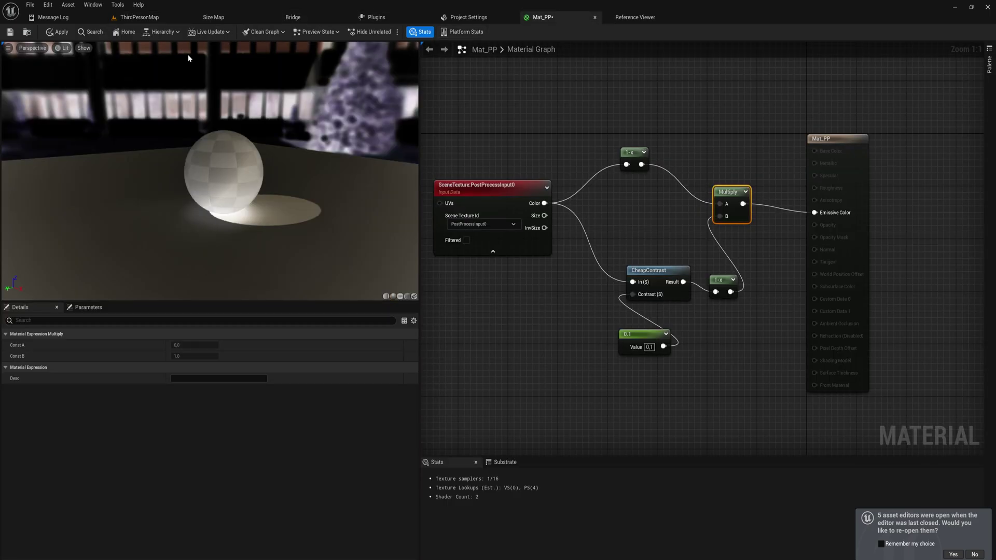
click(57, 32)
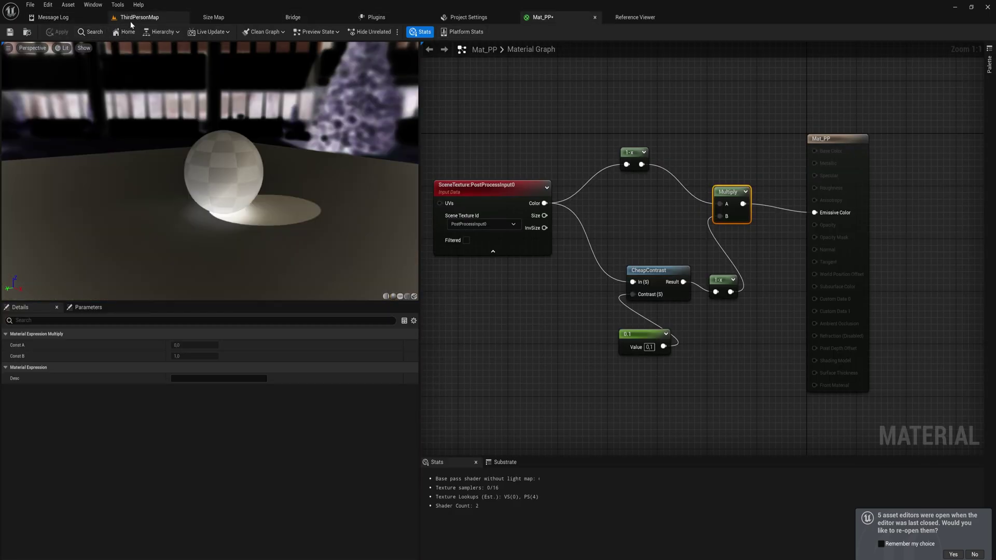
click(134, 19)
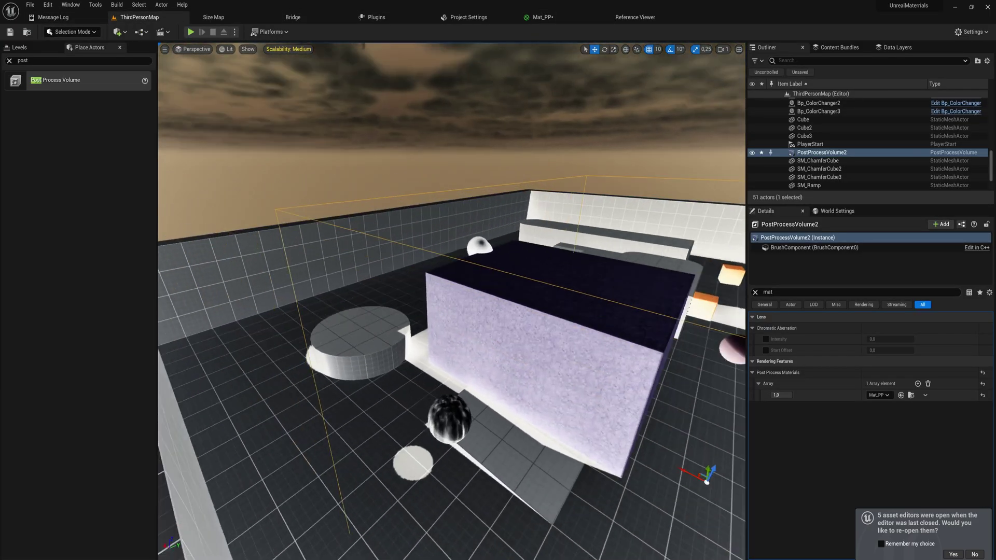
Examine how the Mat_PP post process effect alters the boxes, walls and sky from several viewpoints in the level
right_drag(451, 301, 511, 319)
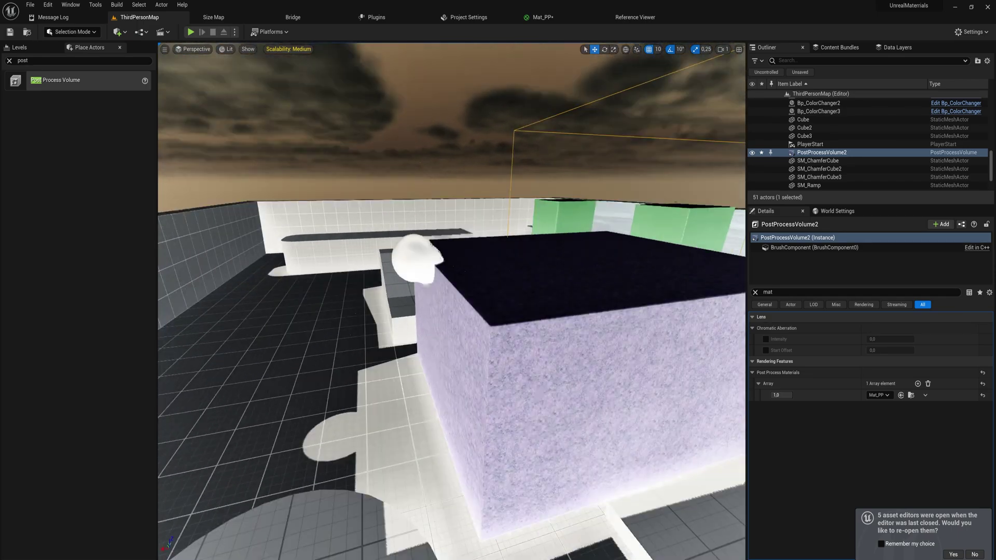
mouse_move(373, 232)
right_down()
mouse_move(353, 290)
mouse_move(372, 233)
right_up()
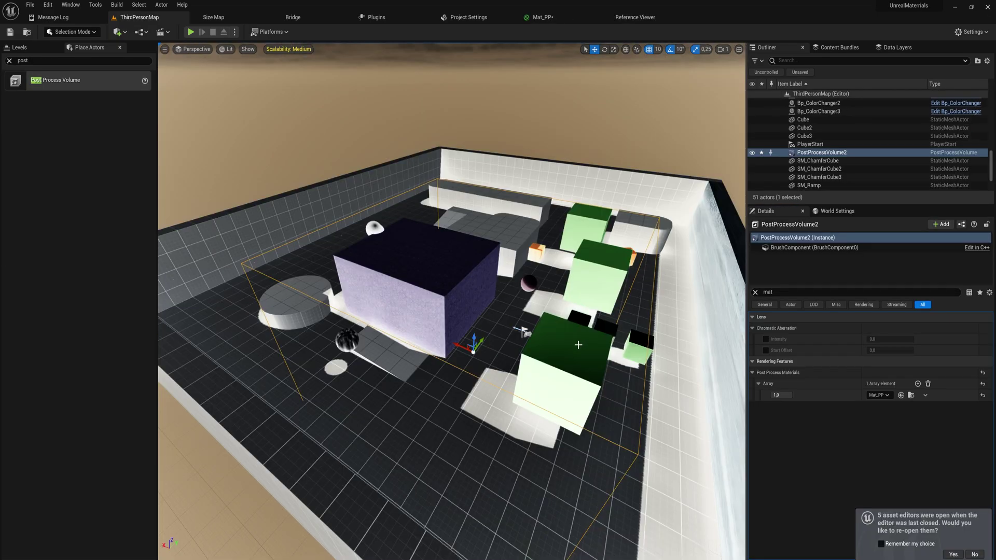
click(578, 345)
right_drag(578, 345, 628, 348)
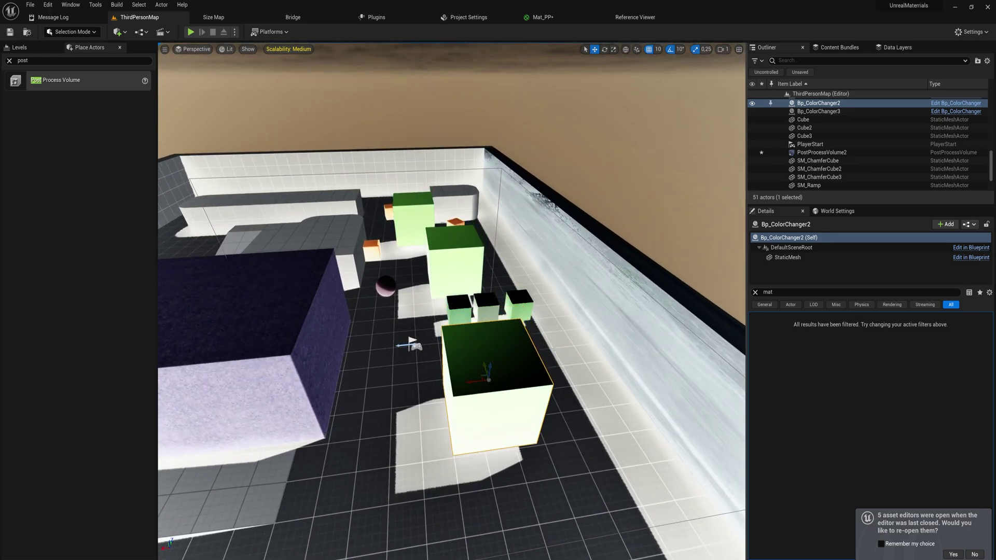
right_drag(578, 345, 516, 387)
right_drag(557, 356, 513, 405)
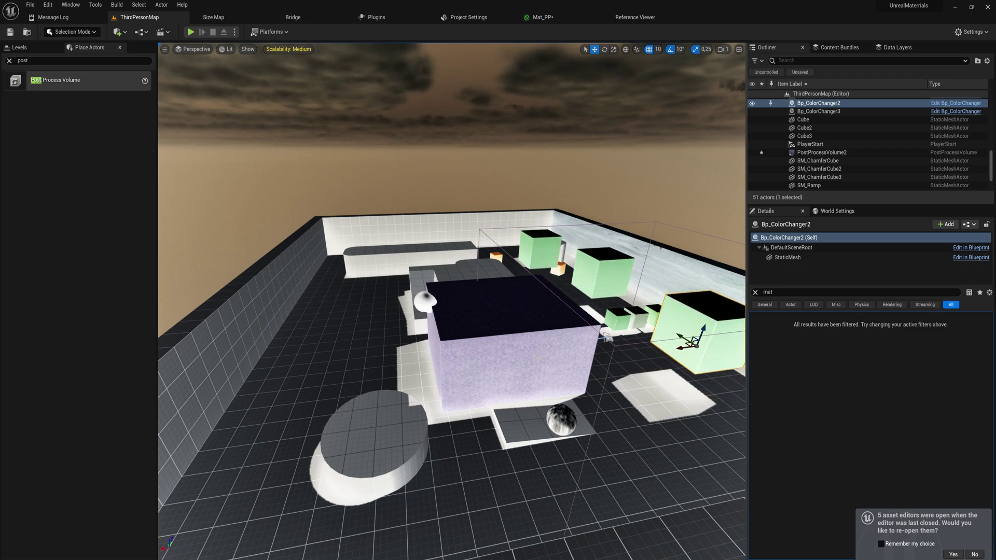
mouse_move(607, 197)
right_down()
mouse_move(581, 207)
mouse_move(607, 197)
right_up()
In the Mat_PP graph, move the node network up, duplicate the SceneTexture node and place the copy below the 0.1 constant
click(550, 19)
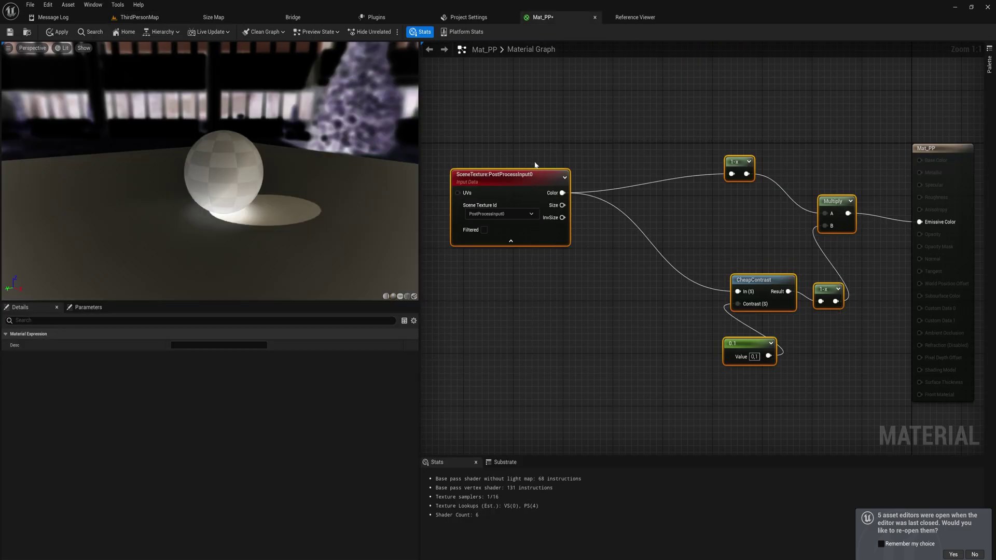
drag(533, 155, 527, 109)
click(514, 122)
key(ctrl+c)
key(ctrl+v)
right_drag(587, 277, 522, 212)
drag(532, 204, 620, 262)
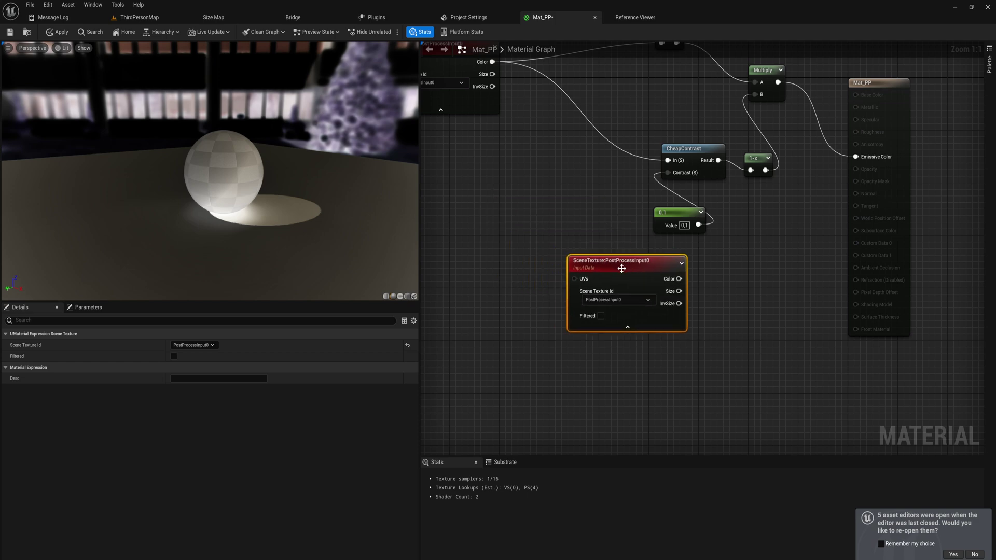
Set the duplicated SceneTexture node's Scene Texture Id to BaseColor (for lighting) and connect its Color output to Mat_PP's Emissive Color
drag(714, 247, 729, 118)
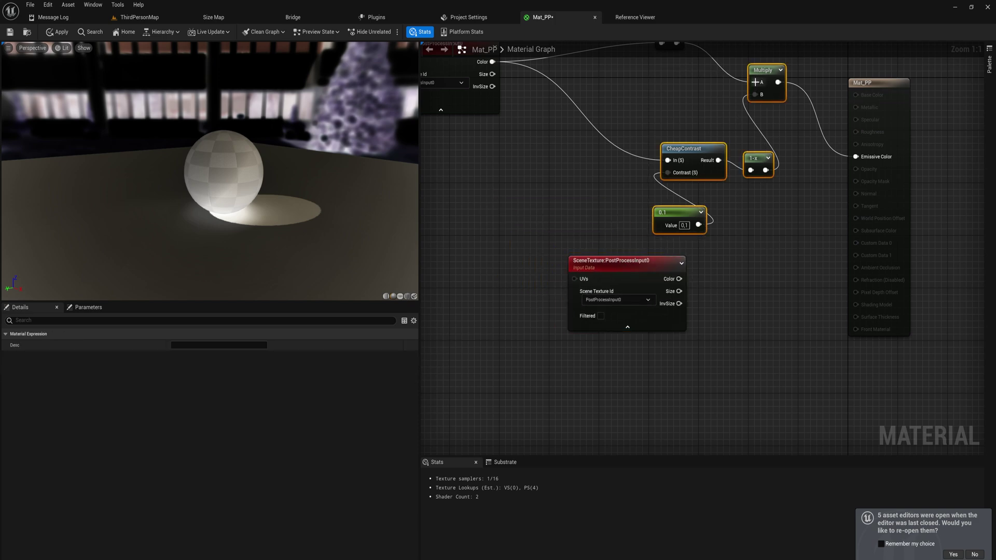
right_click(663, 110)
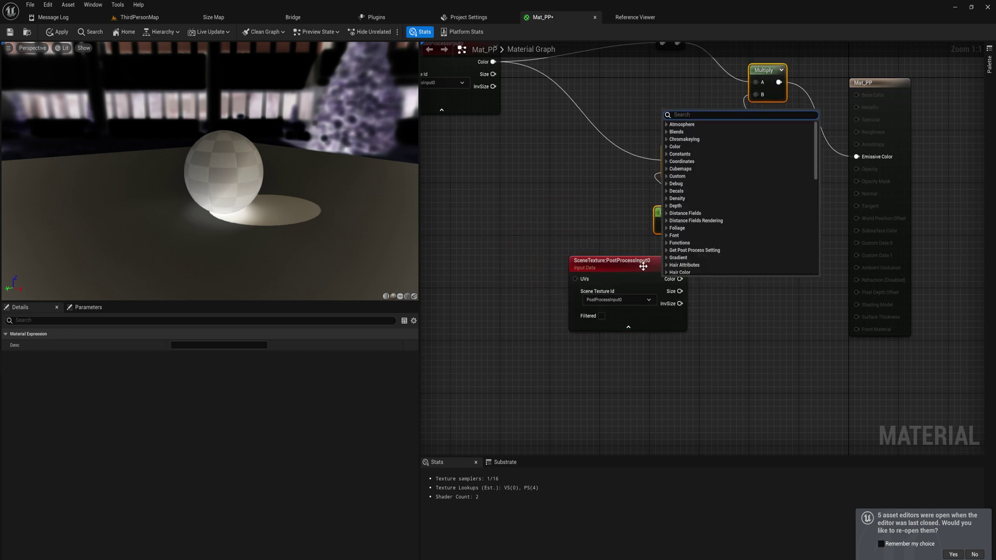
click(616, 304)
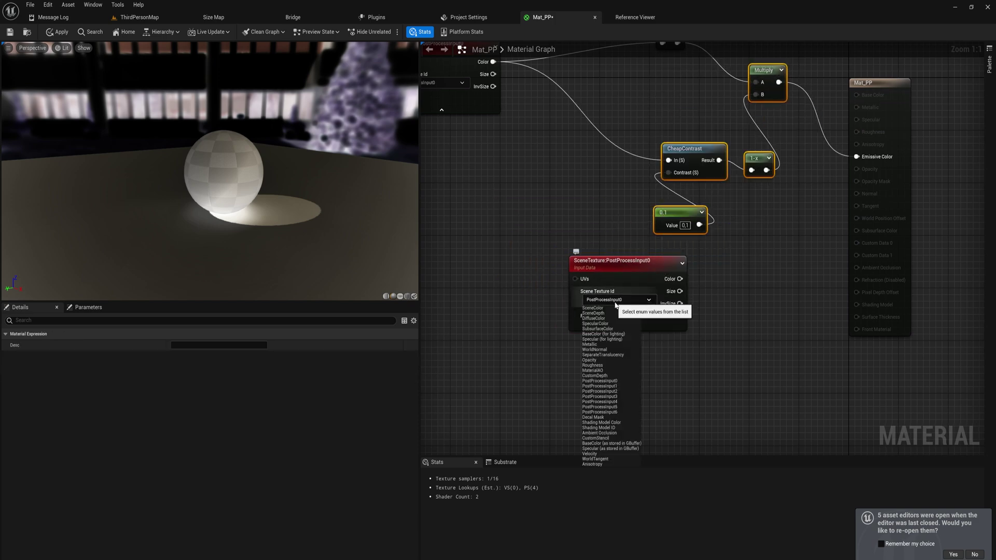
click(617, 335)
right_drag(702, 263, 573, 326)
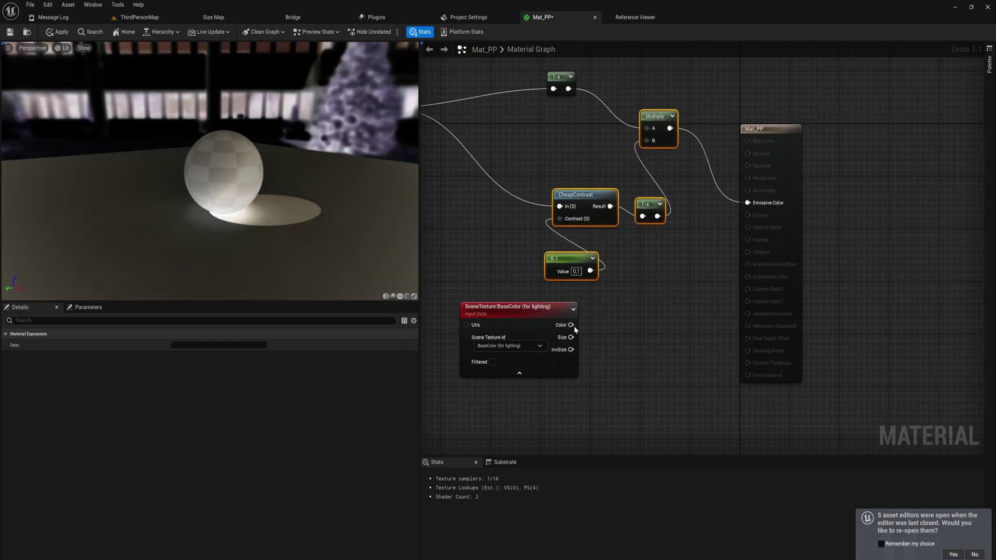
drag(571, 325, 748, 204)
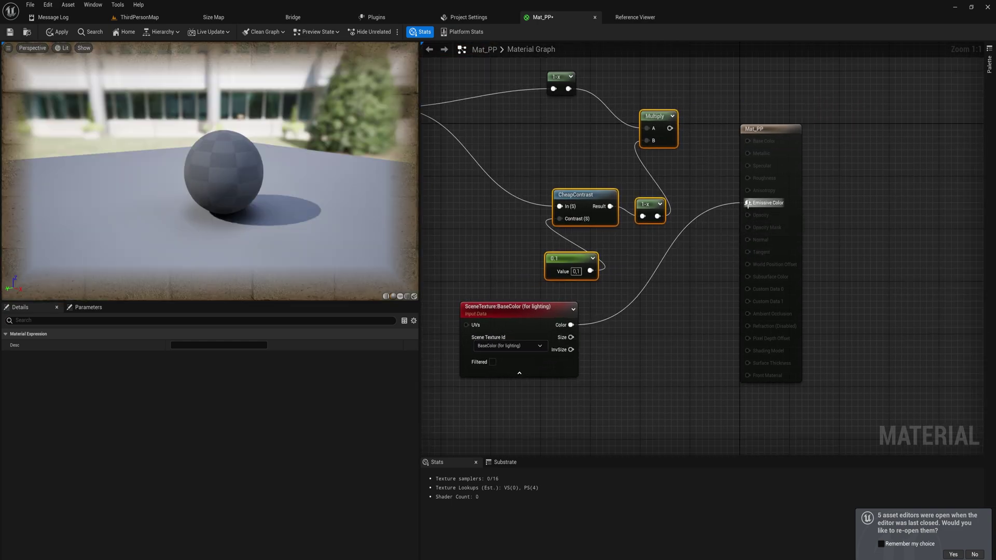
Examine in ThirdPersonMap how the BaseColor scene texture renders the level's objects from several viewpoints, and return to the Mat_PP graph
click(138, 17)
right_drag(332, 218, 446, 181)
right_drag(446, 233, 369, 316)
right_drag(453, 197, 339, 184)
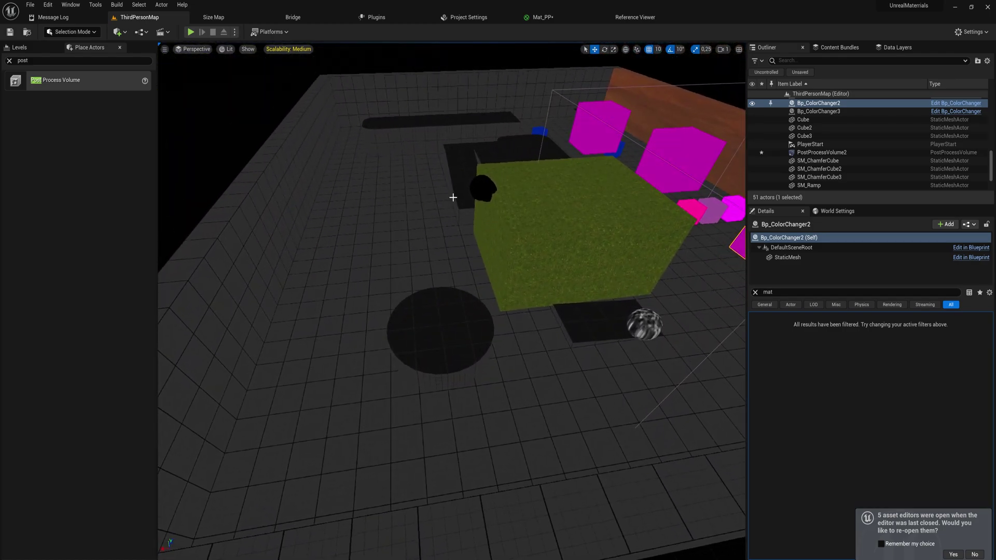
click(552, 21)
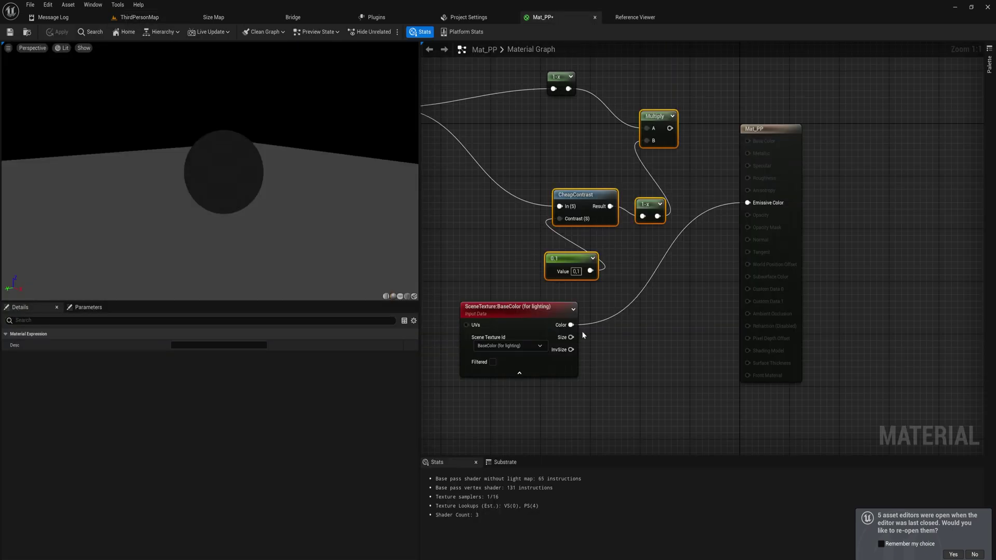
Tidy the graph by moving the BaseColor and PostProcessInput0 SceneTexture nodes and shifting CheapContrast closer to its input
right_drag(582, 332, 655, 244)
drag(621, 218, 547, 250)
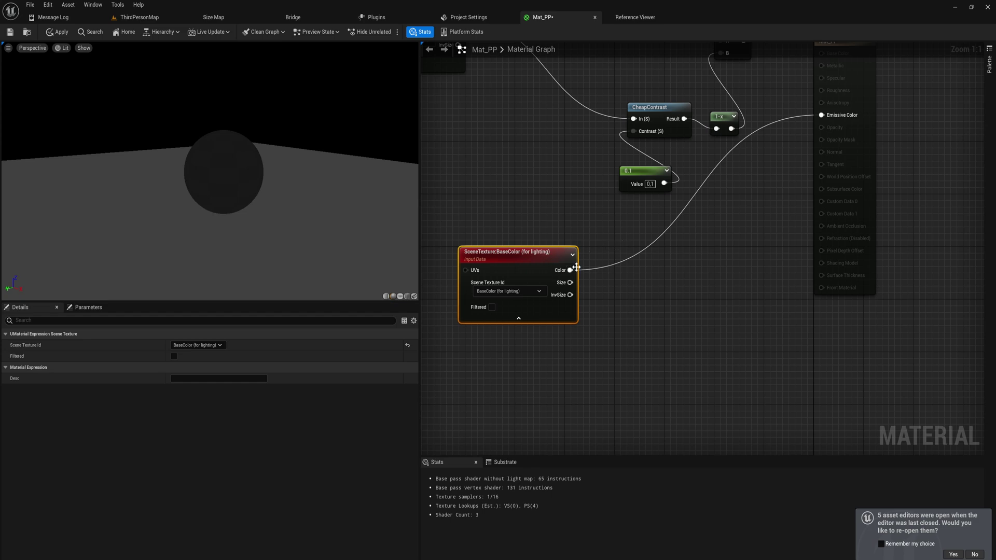
right_drag(558, 236, 631, 313)
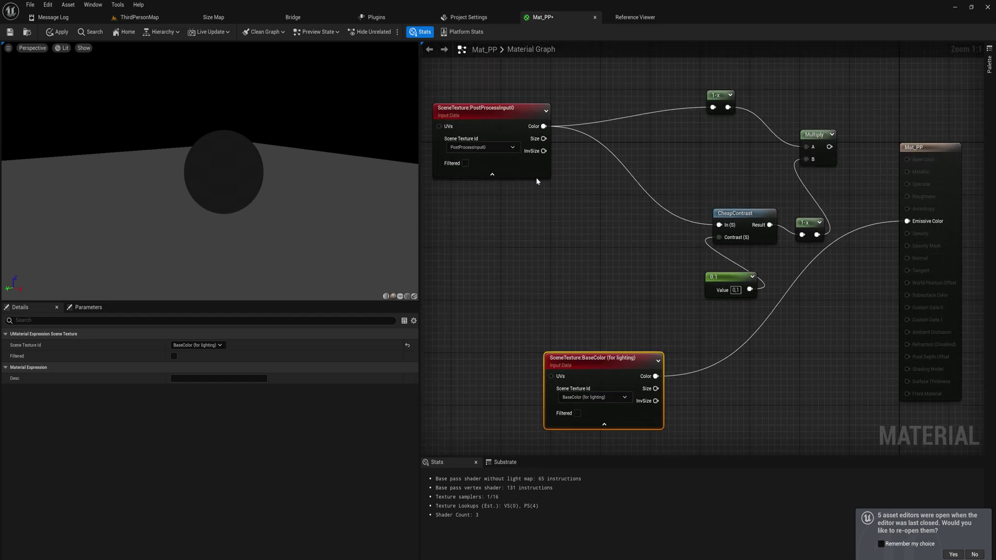
drag(508, 118, 570, 171)
drag(729, 204, 691, 203)
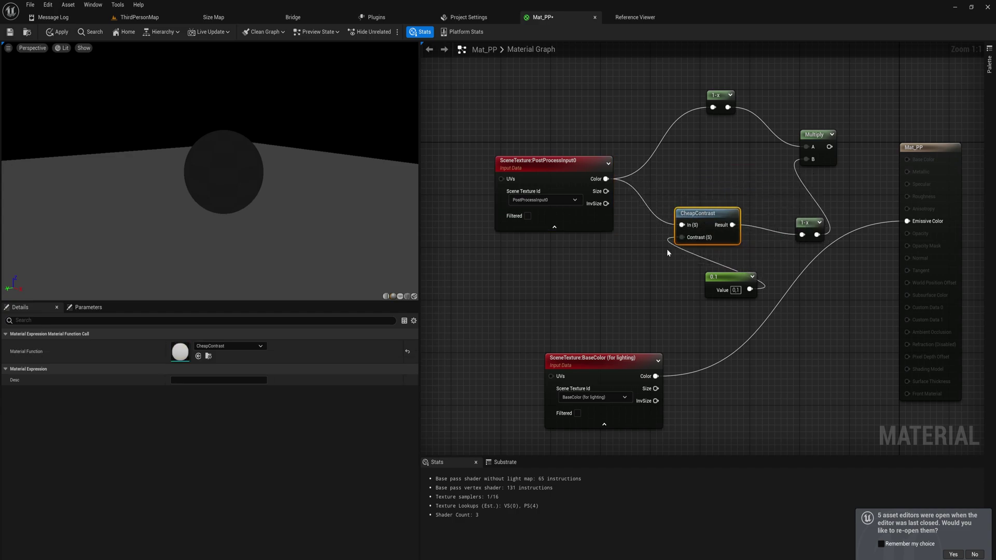
drag(570, 169, 570, 163)
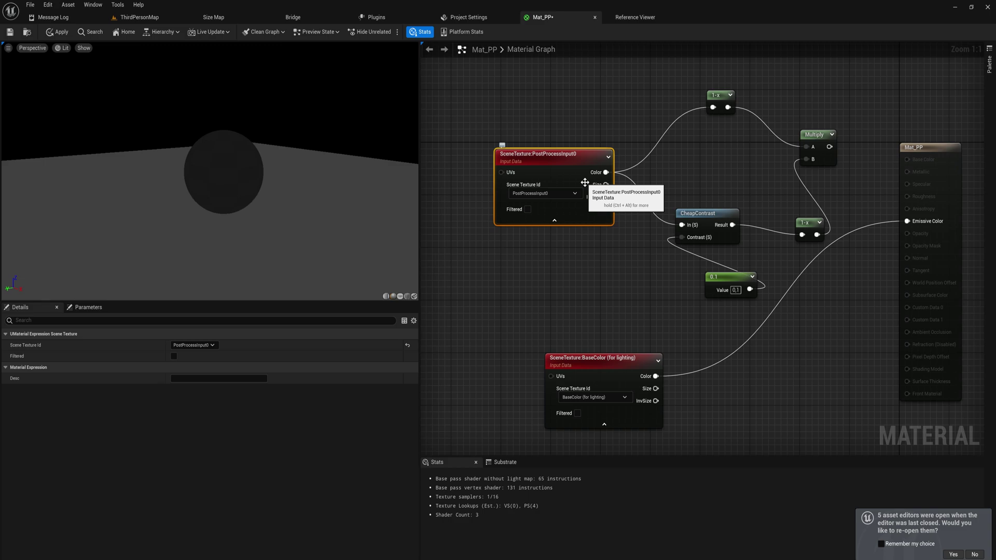
Try Multiply nodes with B values of 1.4 and 2.0 beside the BaseColor SceneTexture node, and delete both
right_drag(589, 303, 568, 139)
drag(583, 197, 634, 205)
text(multiply)
key(Return)
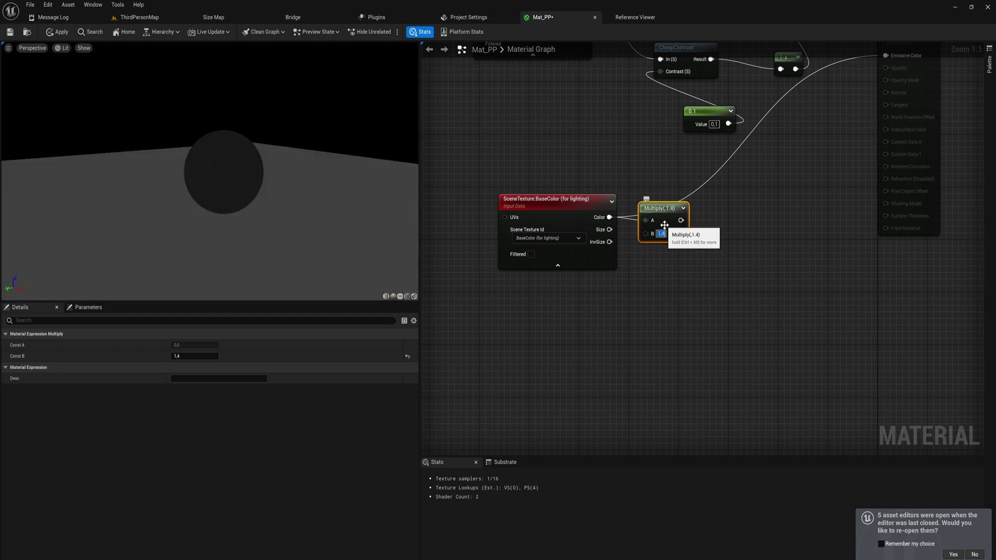
right_drag(664, 225, 563, 312)
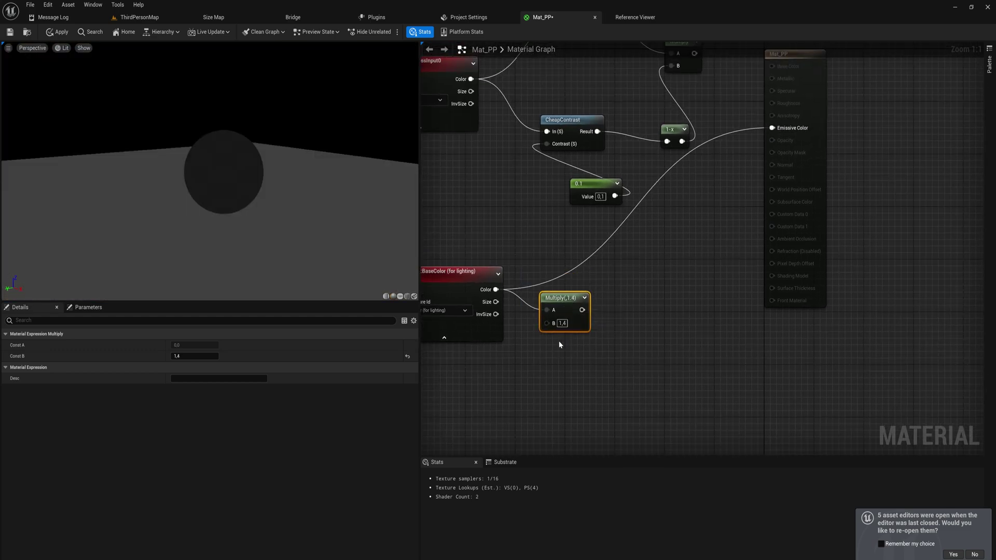
key(ctrl+d)
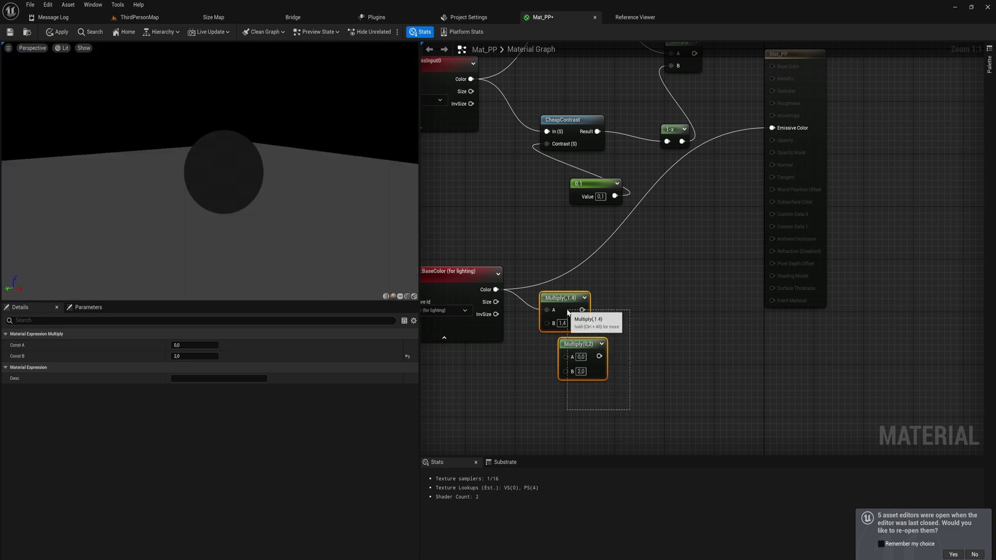
key(Delete)
Set the lower SceneTexture node's Scene Texture Id to Metallic, apply it and inspect the result in ThirdPersonMap
right_drag(539, 301, 579, 351)
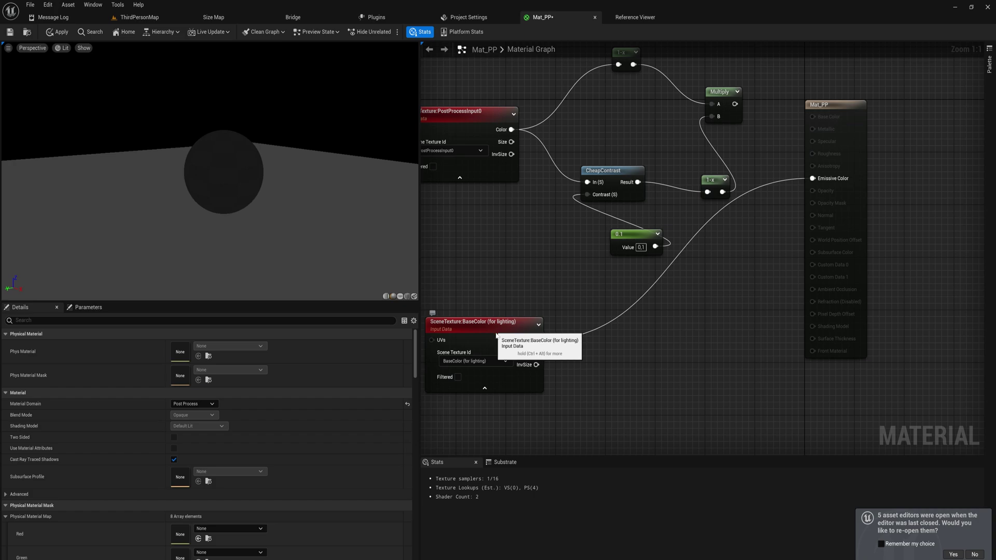
drag(497, 336, 538, 368)
right_drag(531, 359, 523, 267)
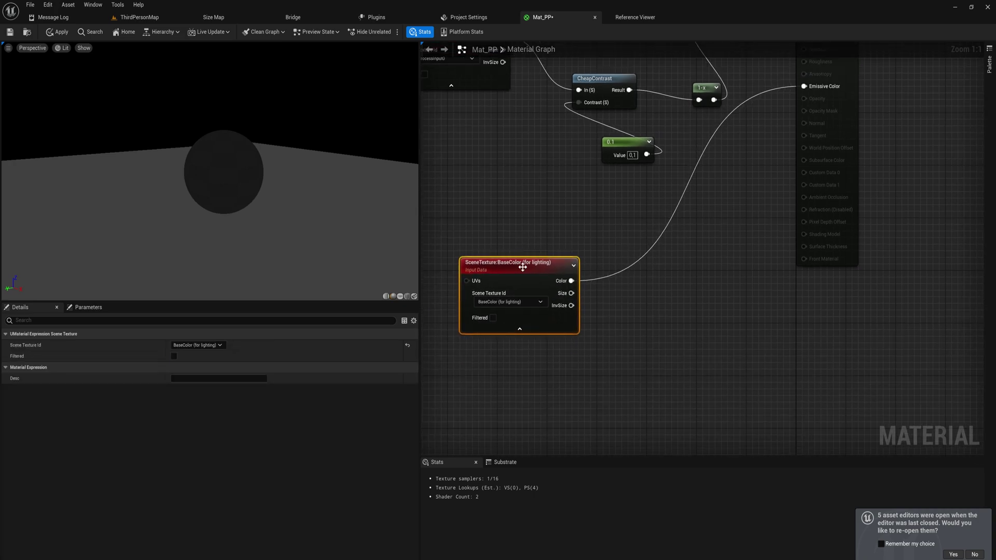
click(528, 303)
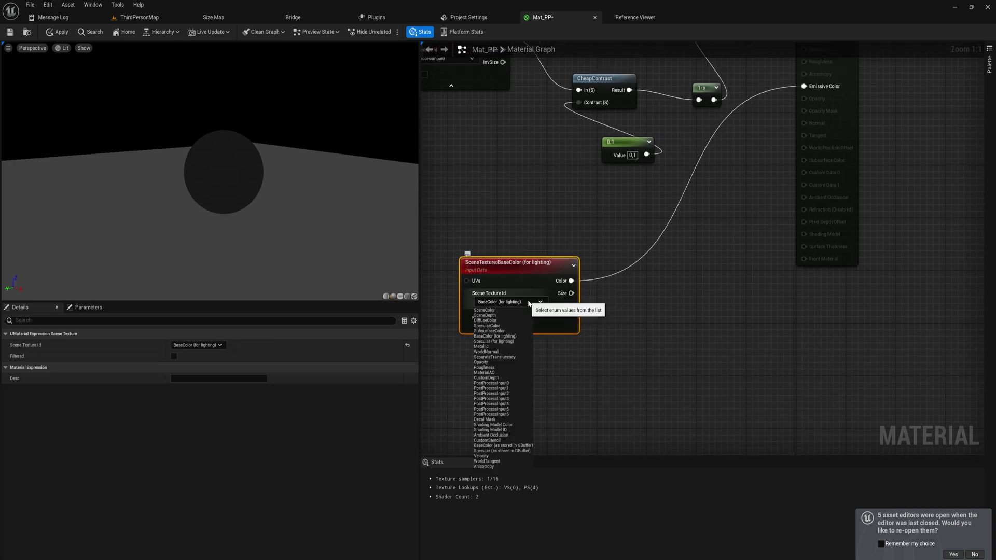
click(504, 346)
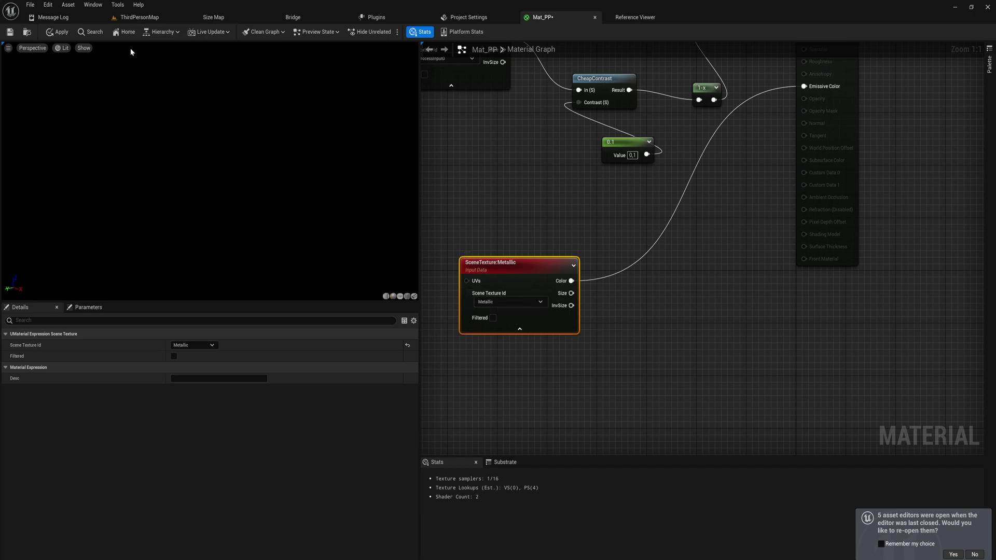
click(139, 17)
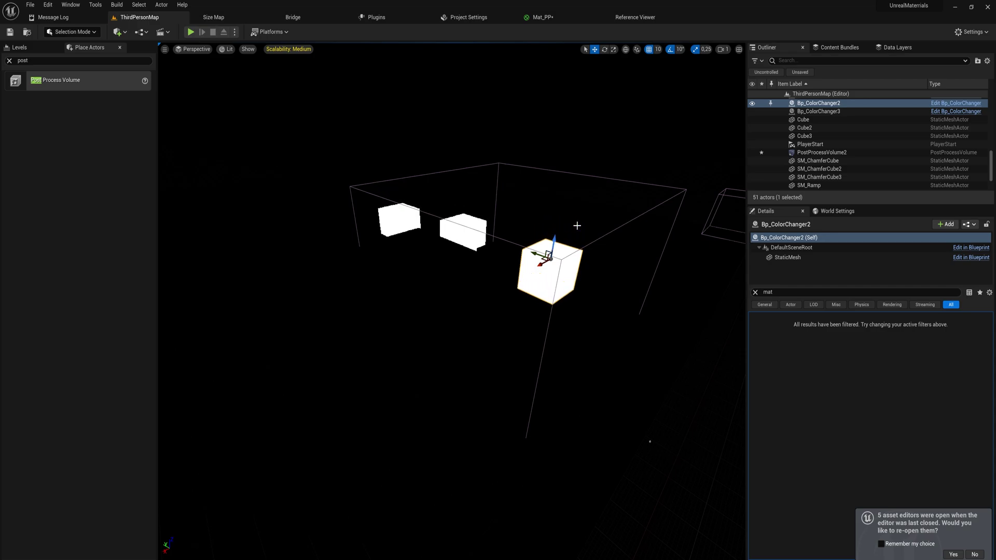
click(568, 17)
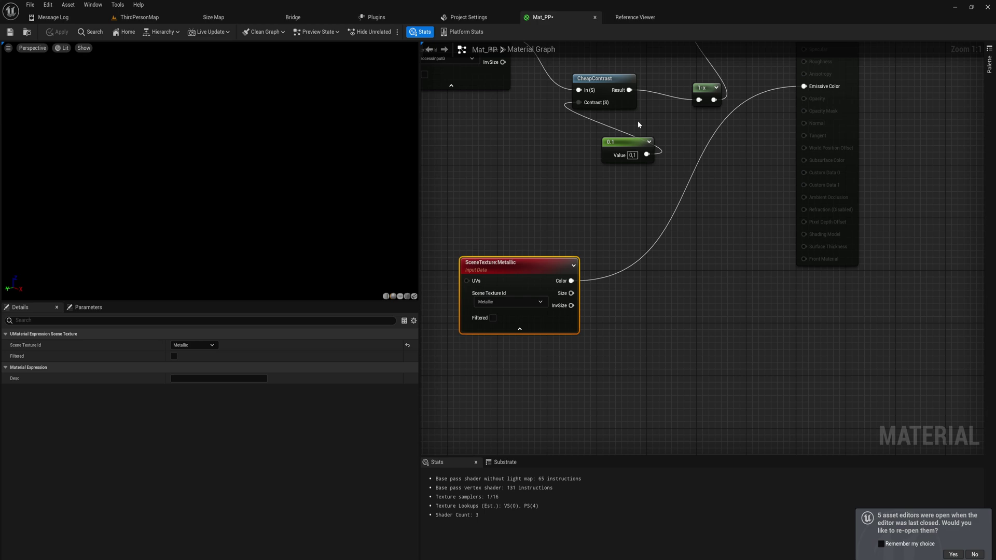
Set the lower SceneTexture node's Scene Texture Id to WorldNormal, apply it and inspect the level's surfaces in ThirdPersonMap
click(502, 304)
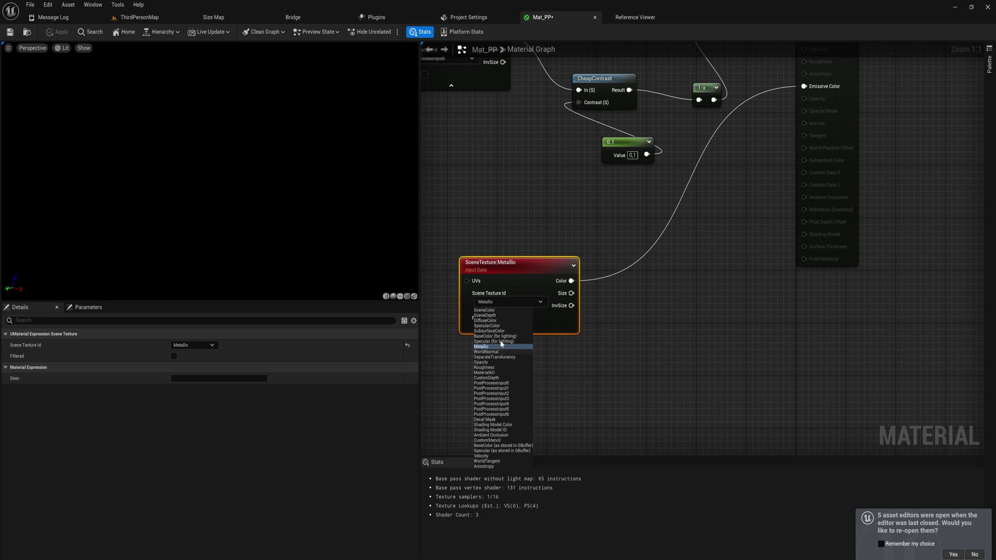
click(486, 351)
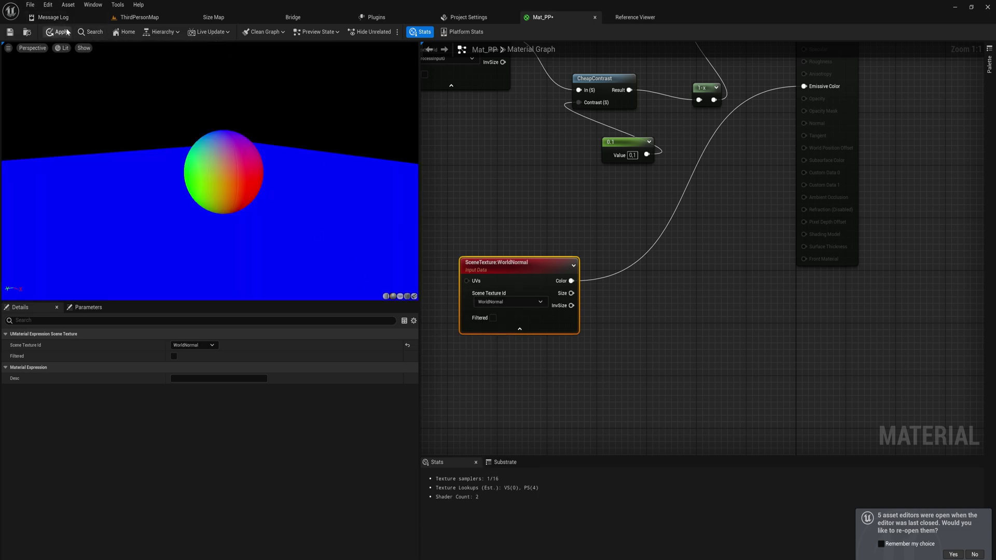
click(139, 17)
right_drag(452, 301, 477, 303)
right_drag(493, 360, 470, 364)
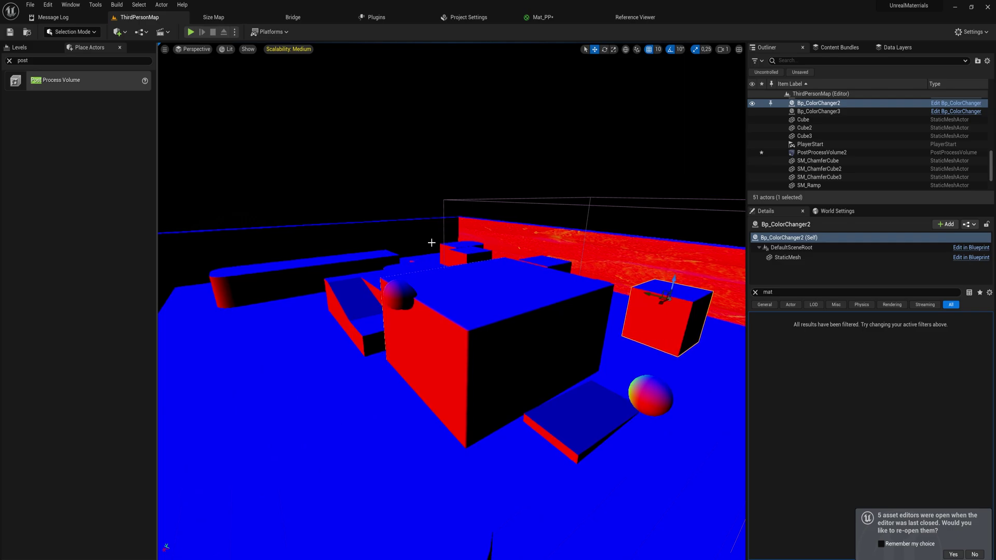
click(575, 16)
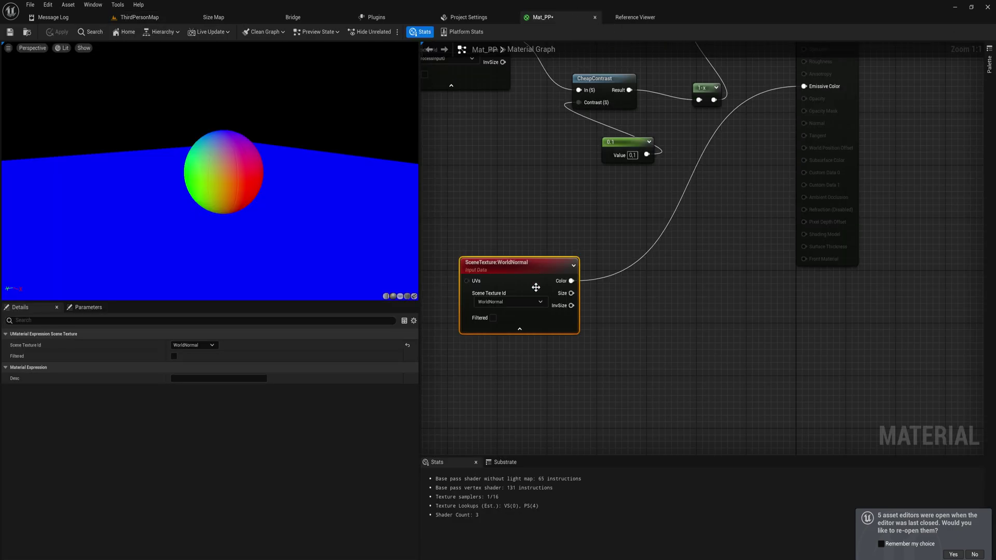
Insert an Abs node between the WorldNormal Color output and Emissive Color, apply the material and return to ThirdPersonMap
drag(573, 281, 617, 282)
text(abs)
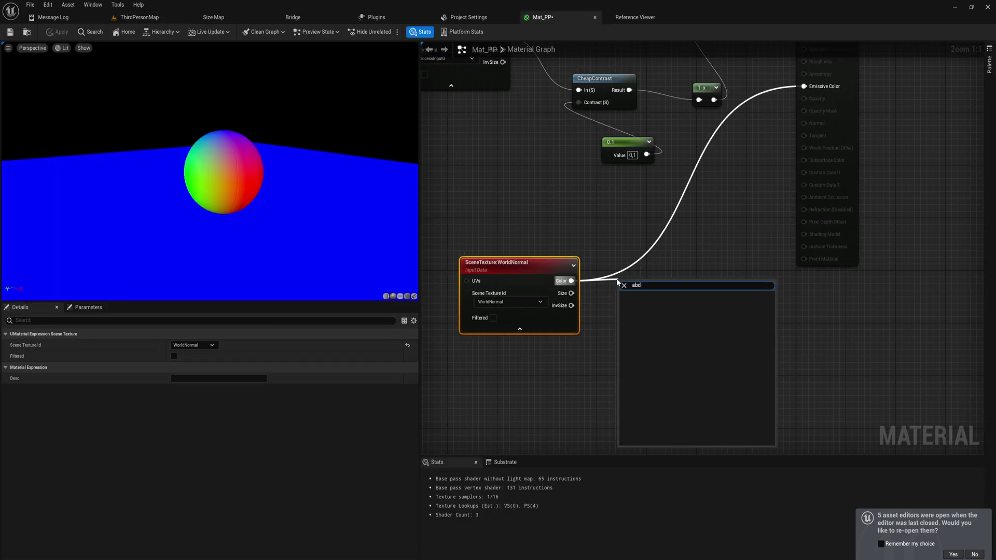
key(Return)
drag(637, 301, 804, 86)
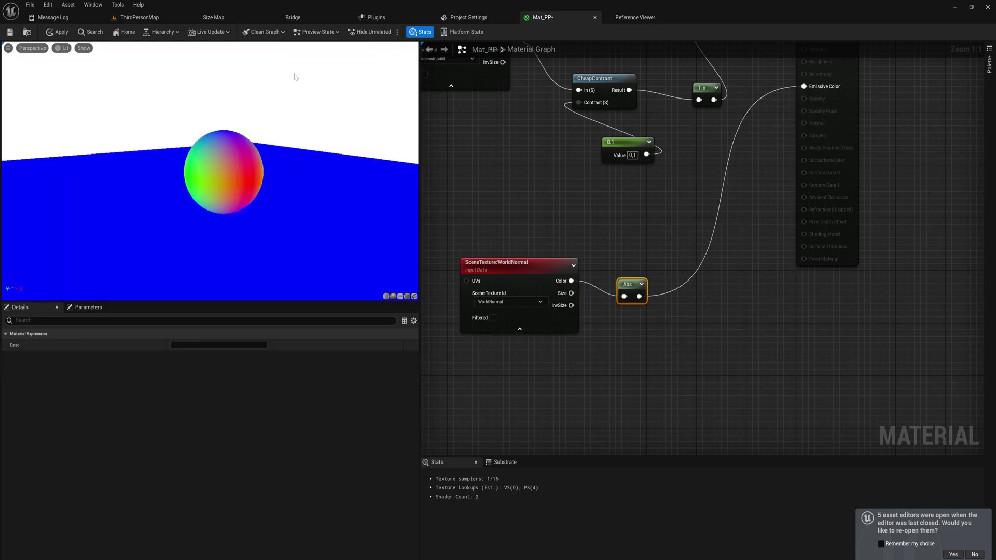
click(57, 32)
click(139, 17)
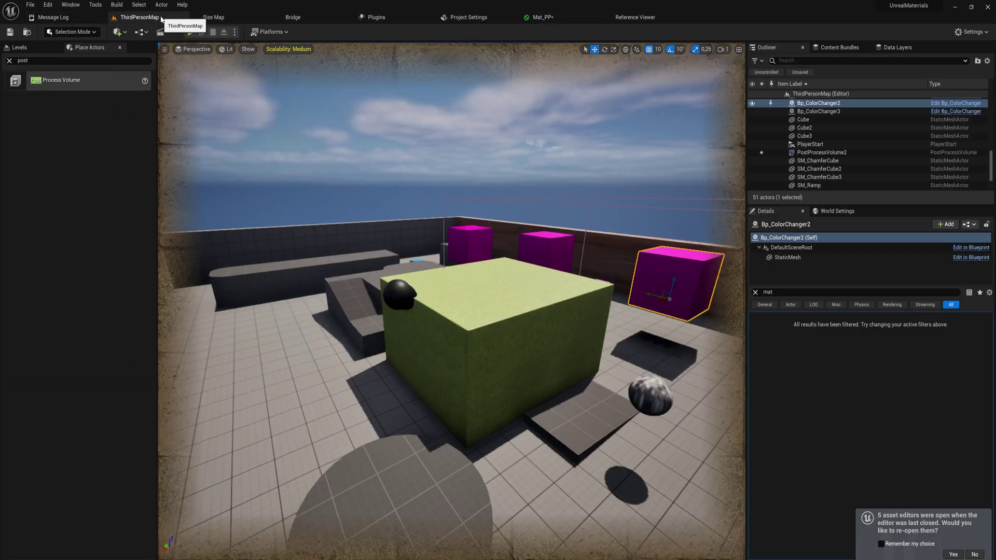
Examine the absolute world normal colors on the boxes, ramps and walls from several viewpoints, and return to the Mat_PP graph
key(a)
right_drag(430, 282, 633, 277)
right_drag(534, 286, 638, 287)
key(w)
right_drag(441, 293, 436, 298)
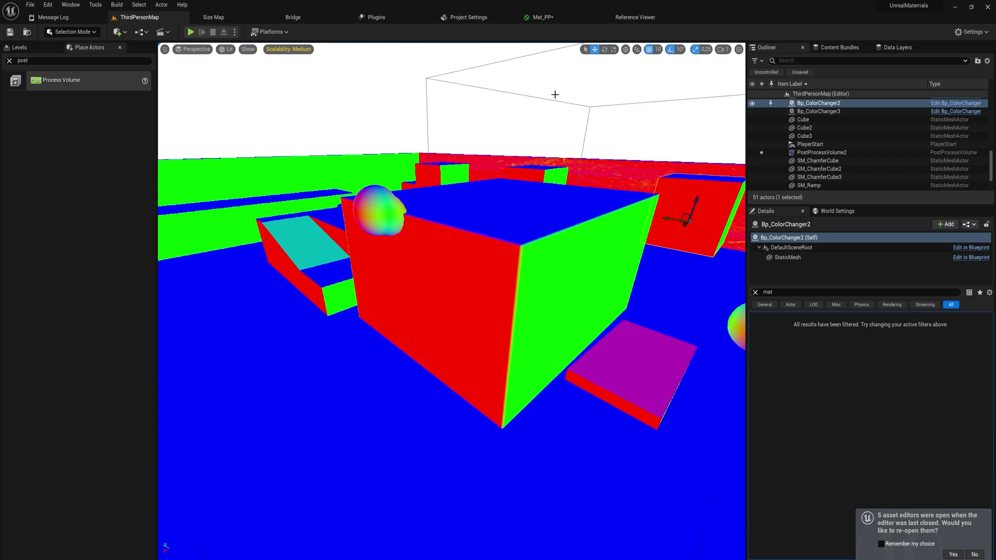
click(561, 21)
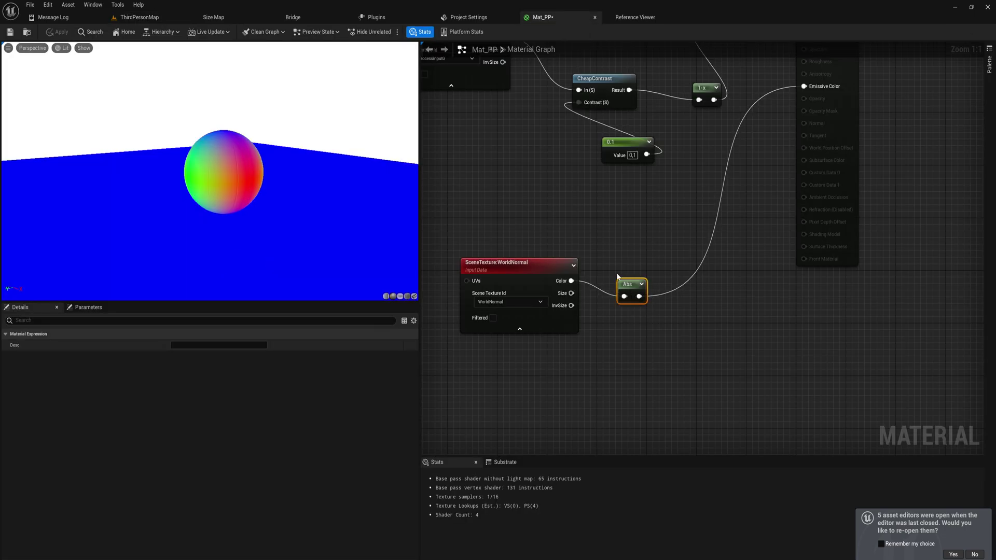
Delete the Abs node, feed a SceneDepth scene texture through a Divide by 2000 into Emissive Color, and apply the material
key(Delete)
drag(571, 281, 804, 86)
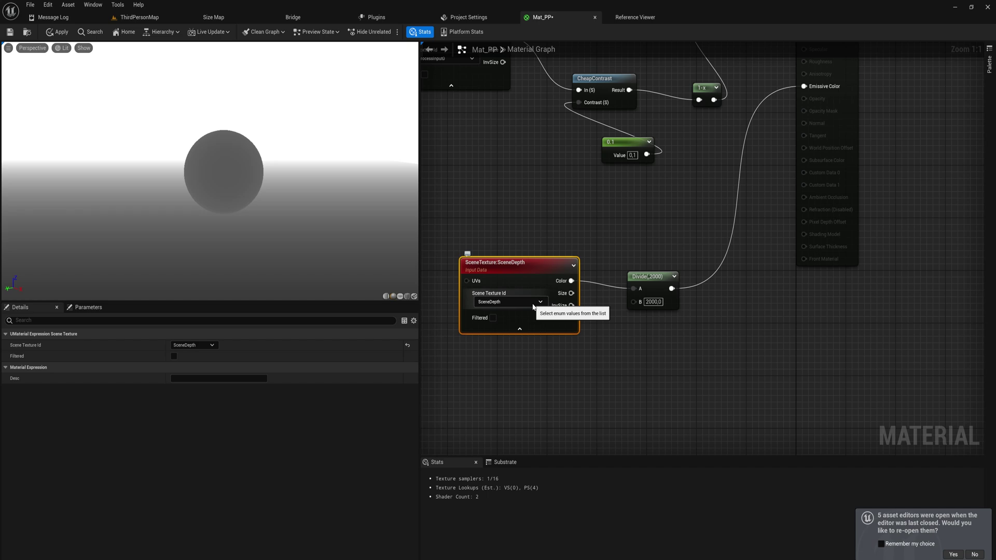
click(651, 288)
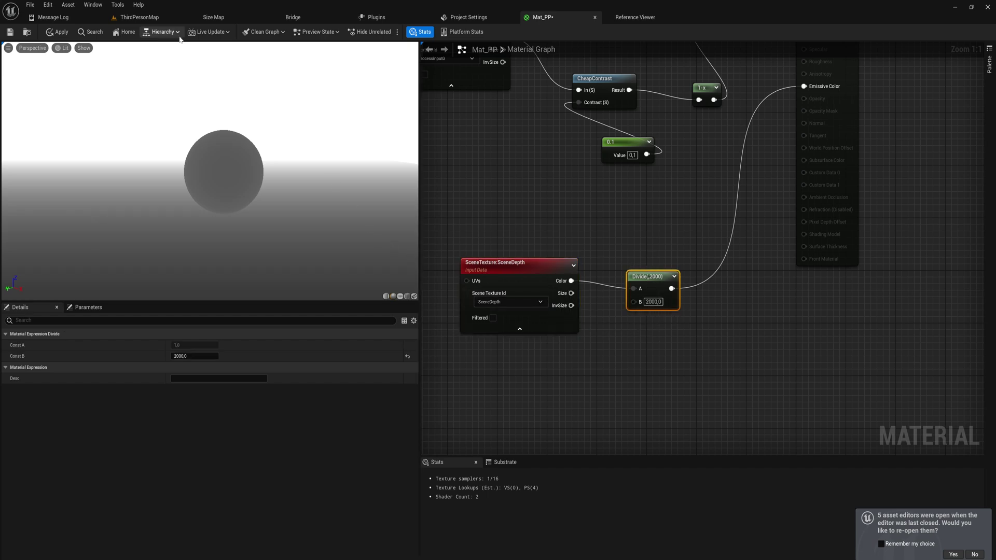
click(66, 36)
Examine in ThirdPersonMap how the depth shading changes with distance to the large box and walls, and return to the Mat_PP graph
click(151, 20)
right_drag(343, 192, 363, 185)
key(d)
key(a)
right_drag(356, 224, 355, 225)
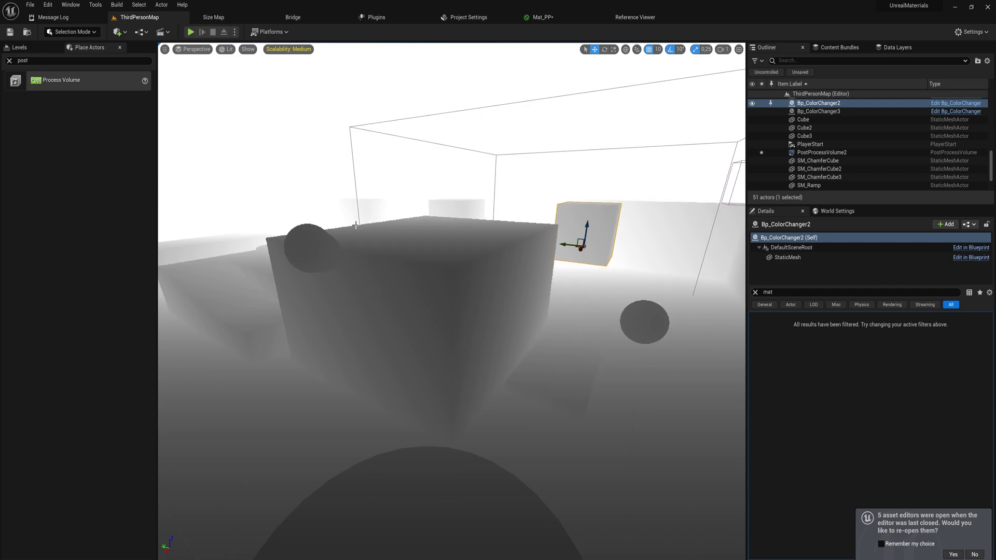
key(w)
right_drag(418, 348, 418, 348)
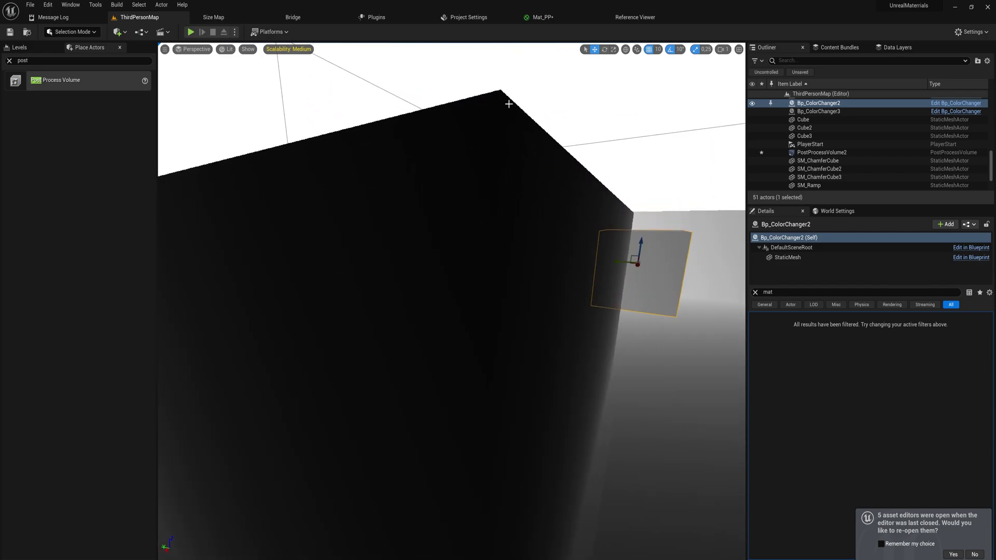
right_drag(507, 104, 568, 124)
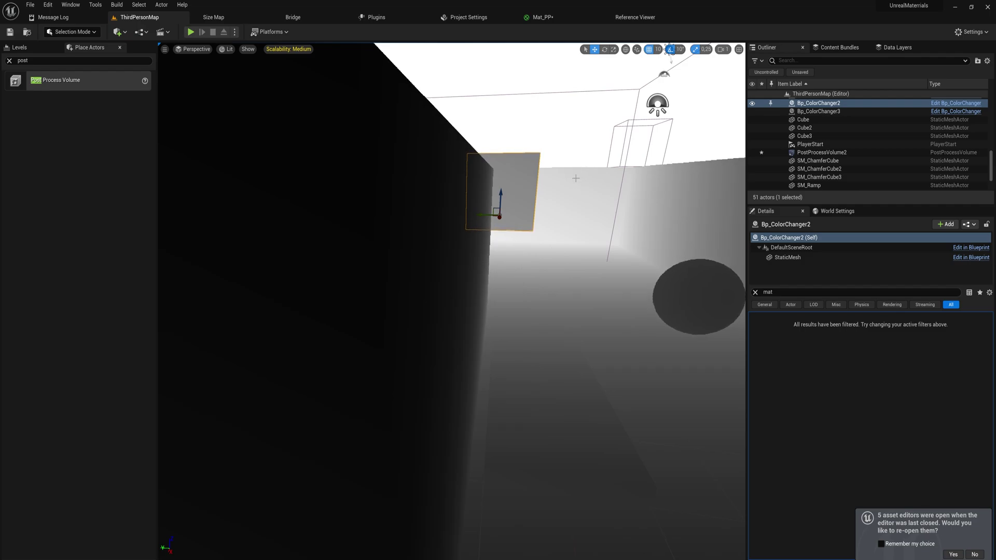
click(551, 19)
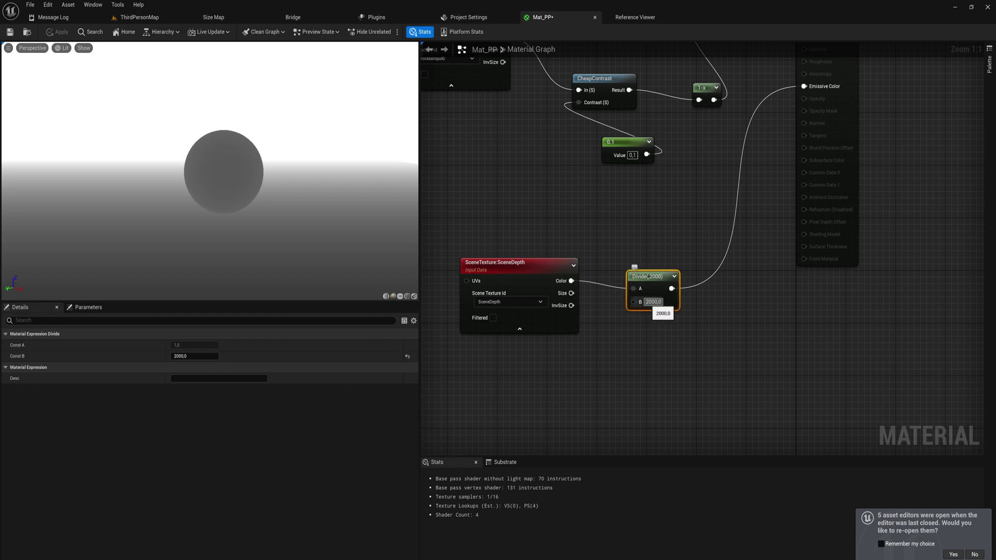
Set the B value of the SceneDepth Divide node to 7000
text(7)
key(Return)
click(661, 348)
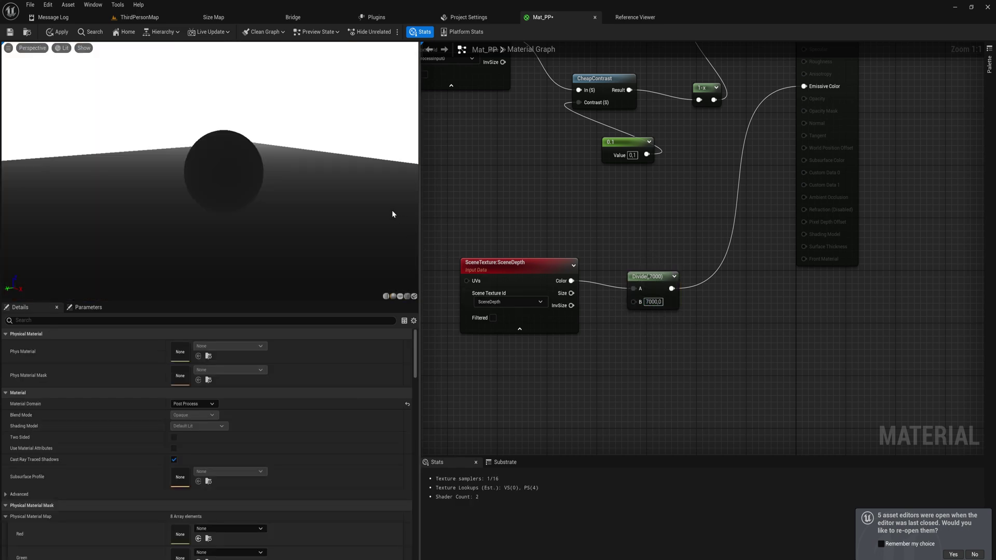
Examine the depth shading of the whole level in ThirdPersonMap from farther away, and return to the Mat_PP graph
click(139, 17)
key(s)
right_drag(498, 93, 482, 117)
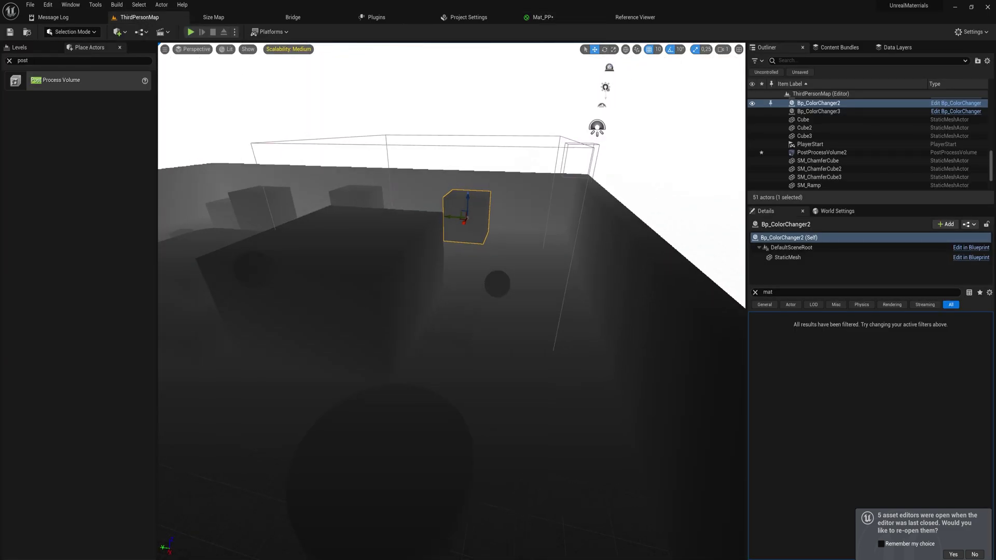
click(551, 21)
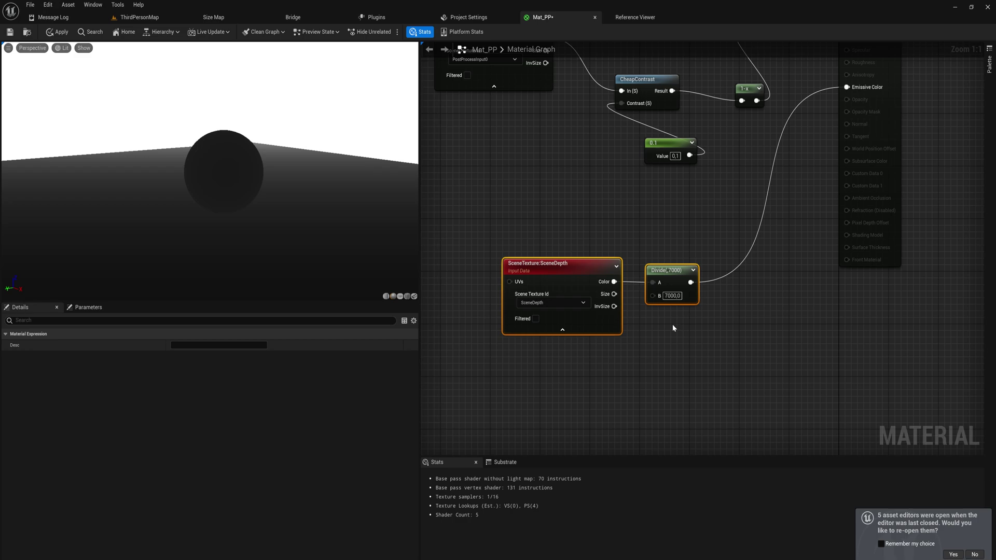
Add a Saturate node after the SceneDepth Divide and connect its output to a new OneMinus node
click(685, 348)
drag(622, 387, 682, 390)
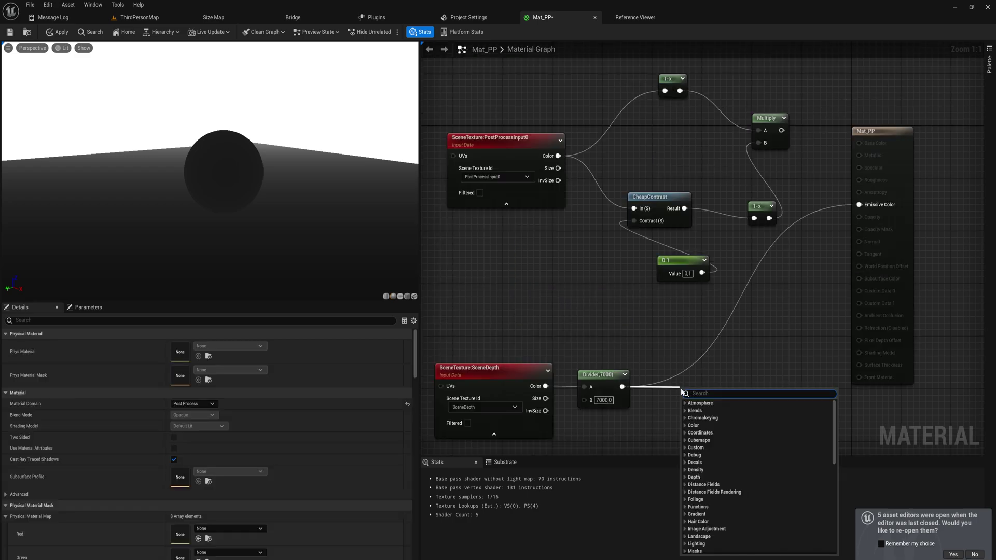
text(satu)
key(Return)
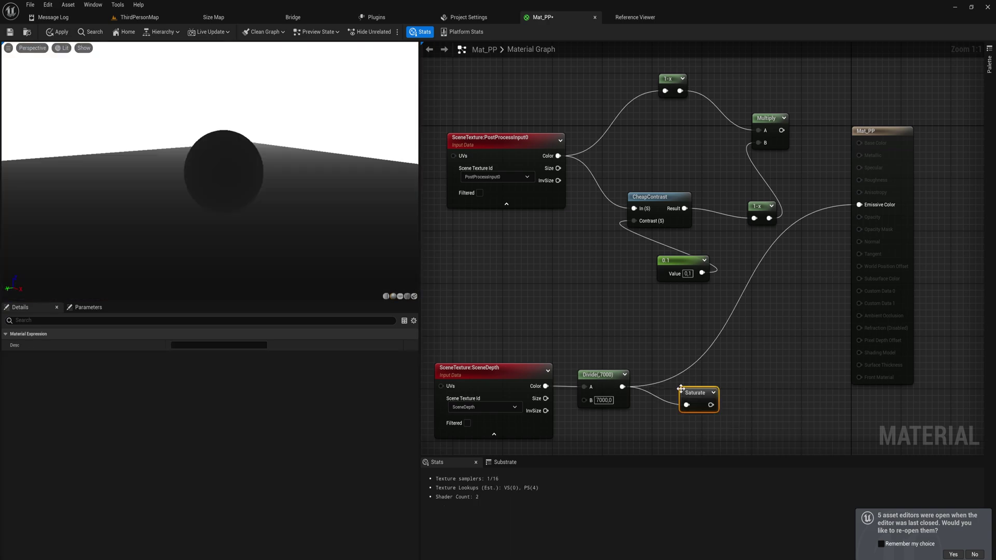
drag(689, 399, 740, 352)
text(1-x)
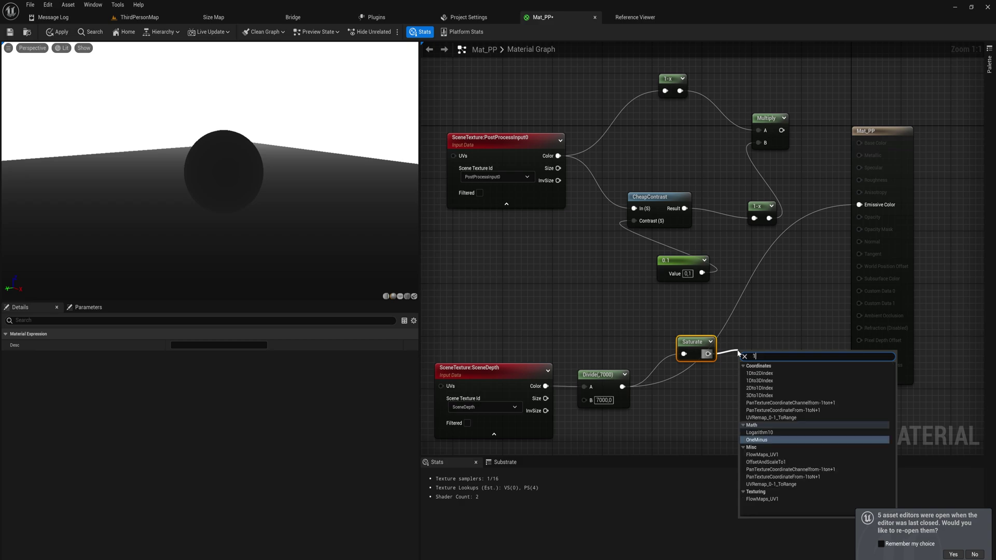
key(Return)
Multiply the inverted depth by PostProcessInput0's Color, feed the result into Emissive Color, apply the material and switch to ThirdPersonMap
drag(749, 357, 797, 266)
text(multiply)
key(Return)
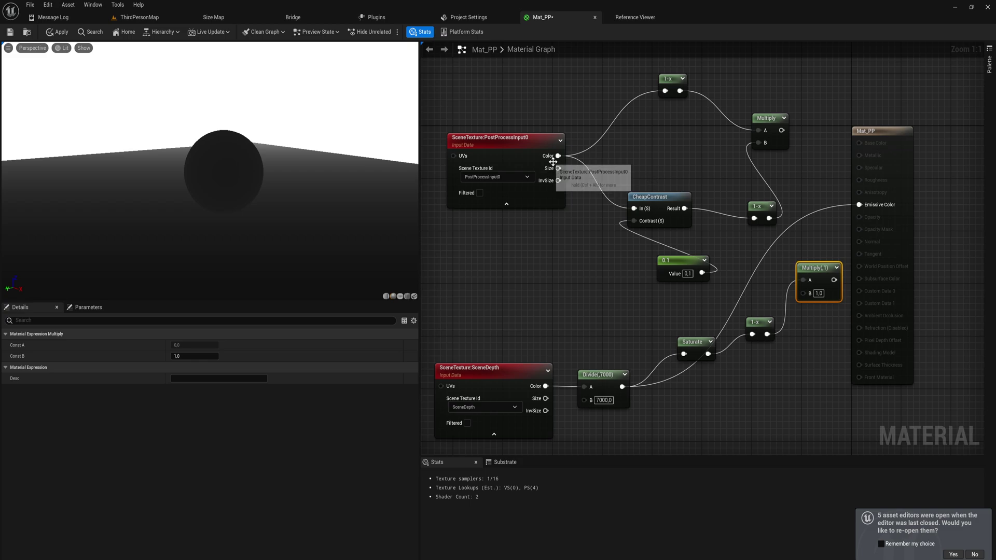
drag(558, 156, 859, 205)
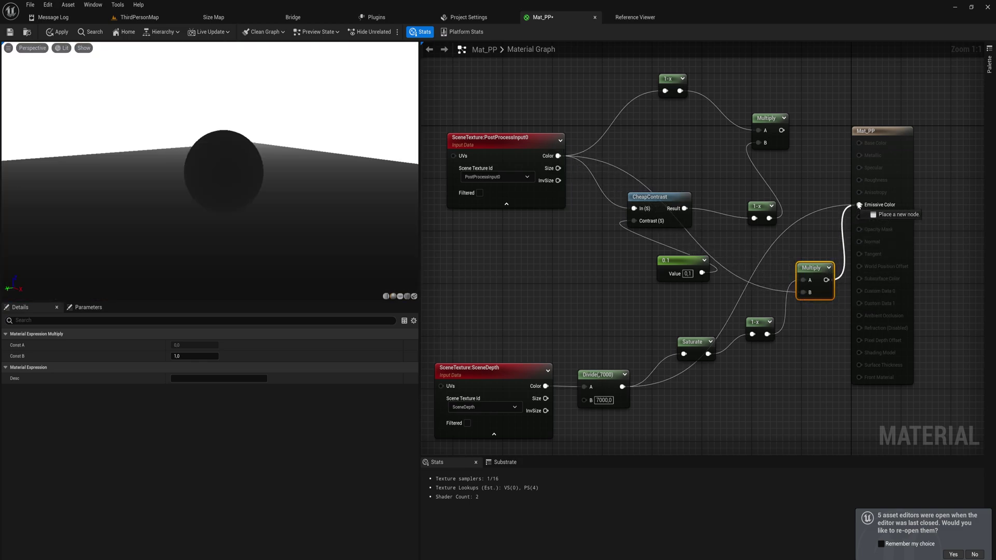
click(58, 33)
click(139, 17)
Examine how the level darkens with distance from far and near viewpoints, and return to the Mat_PP graph
right_drag(451, 291, 450, 310)
key(s)
key(w)
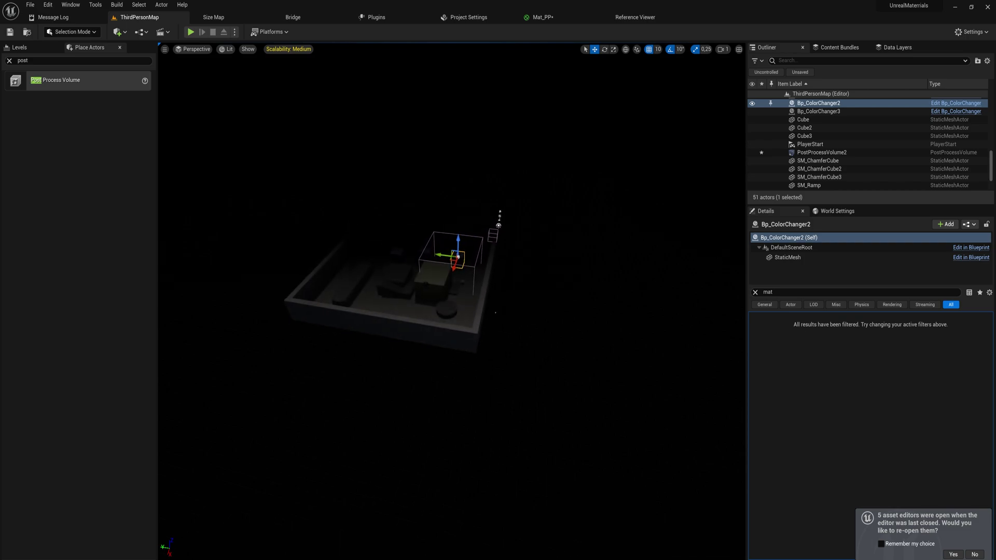
scroll(357, 321, up, 10)
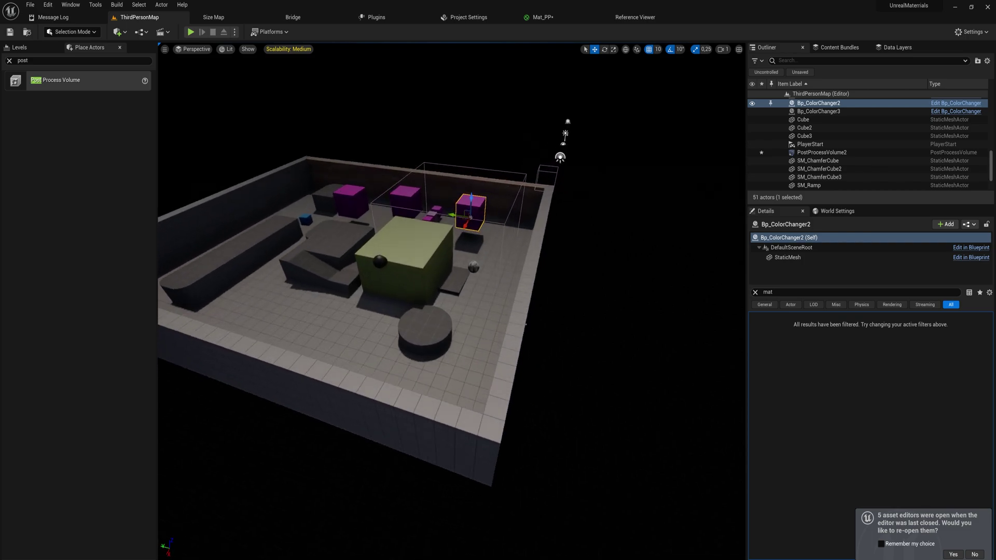
scroll(452, 301, up, 10)
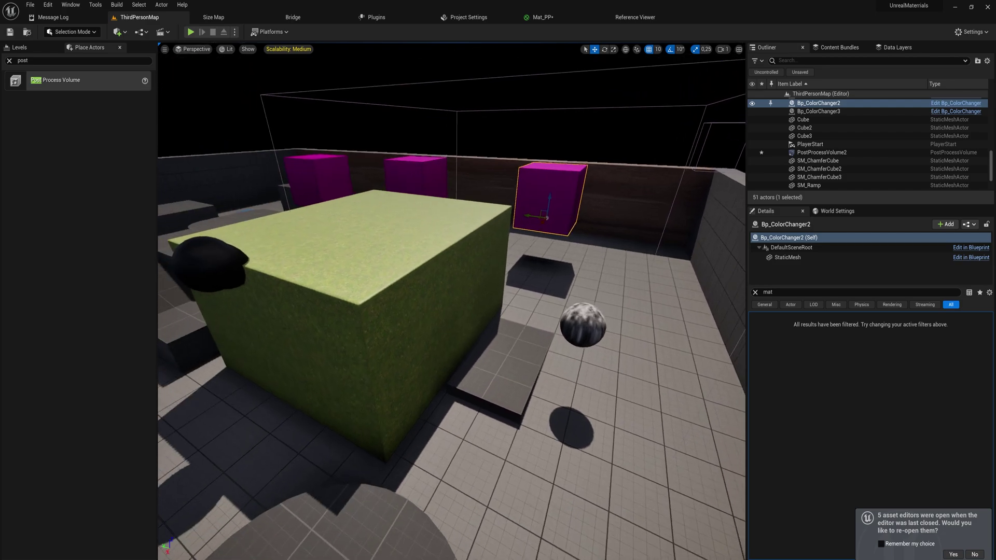
right_drag(382, 190, 383, 190)
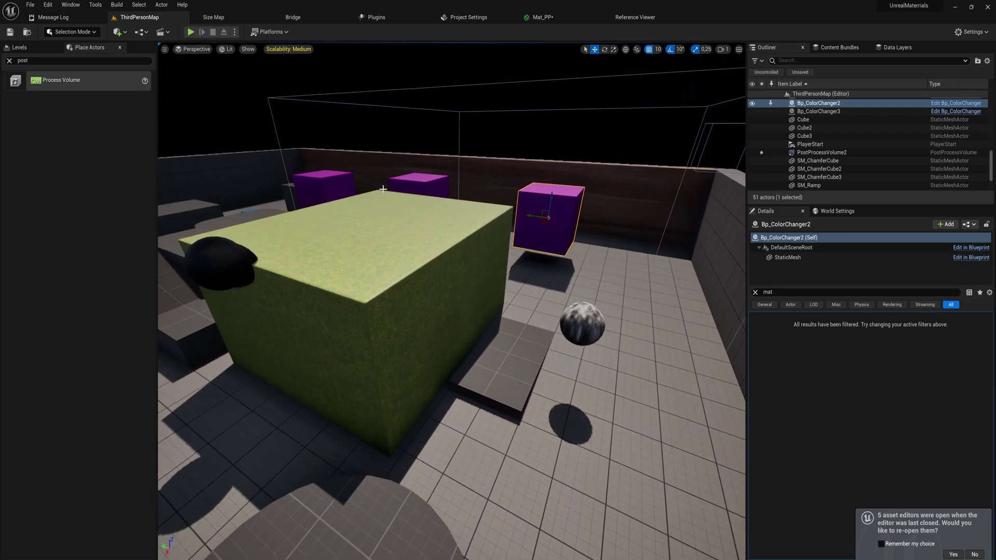
click(543, 19)
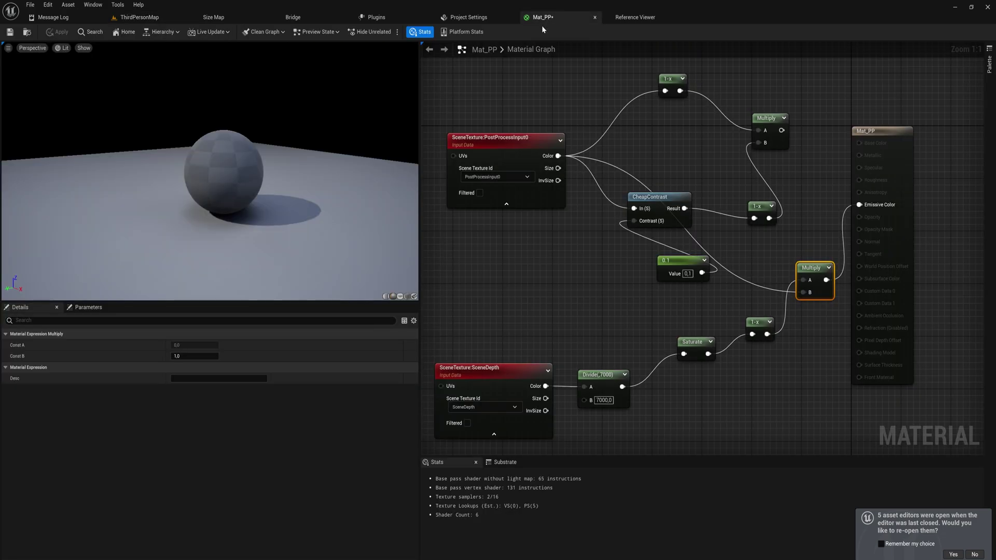
Move the 0.1 constant below the PostProcessInput0 node and set the SceneDepth Divide's B value to 2000
drag(544, 150, 500, 143)
drag(652, 194, 660, 147)
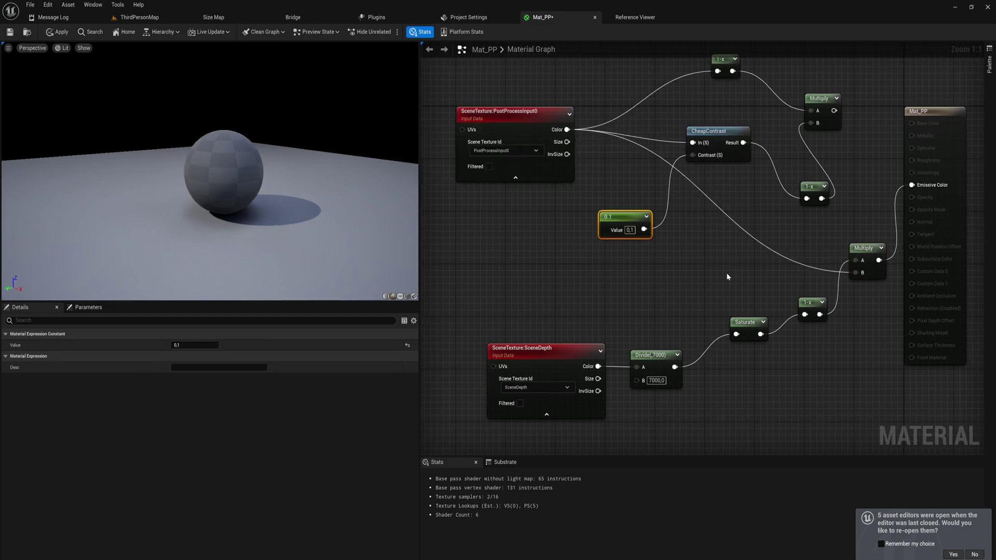
right_drag(746, 264, 716, 269)
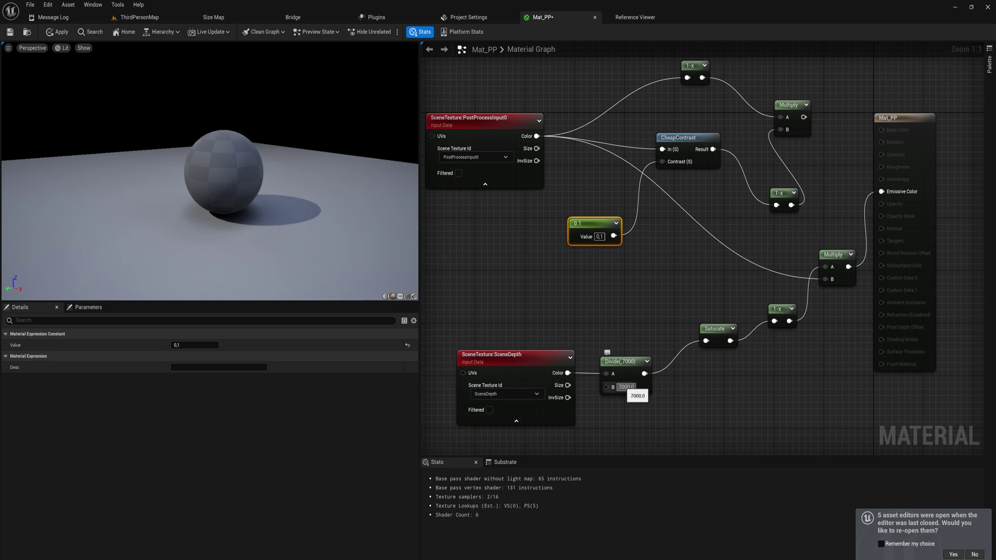
text(2000)
key(Return)
click(698, 411)
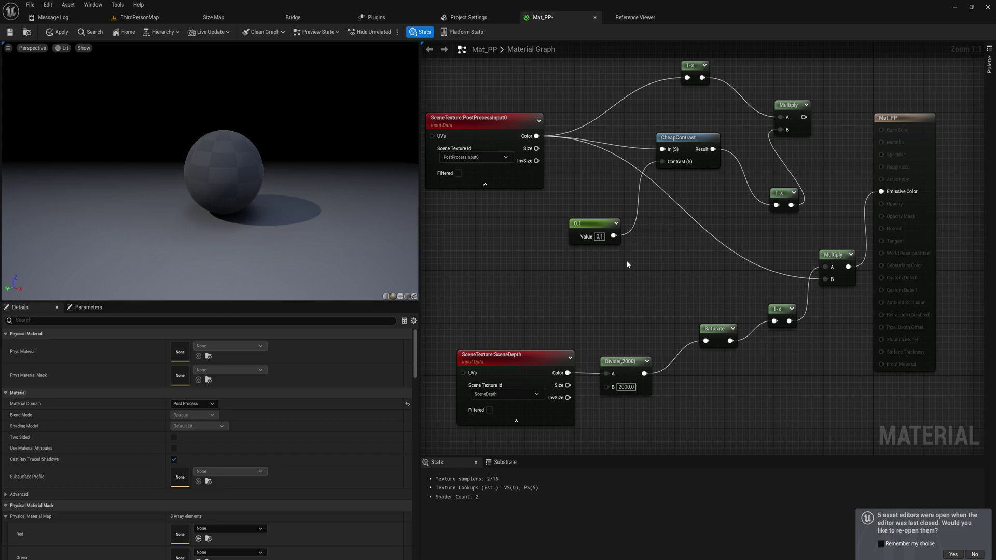
Delete the 0.1 constant and disconnect the depth Multiply node from Emissive Color
click(591, 224)
key(Delete)
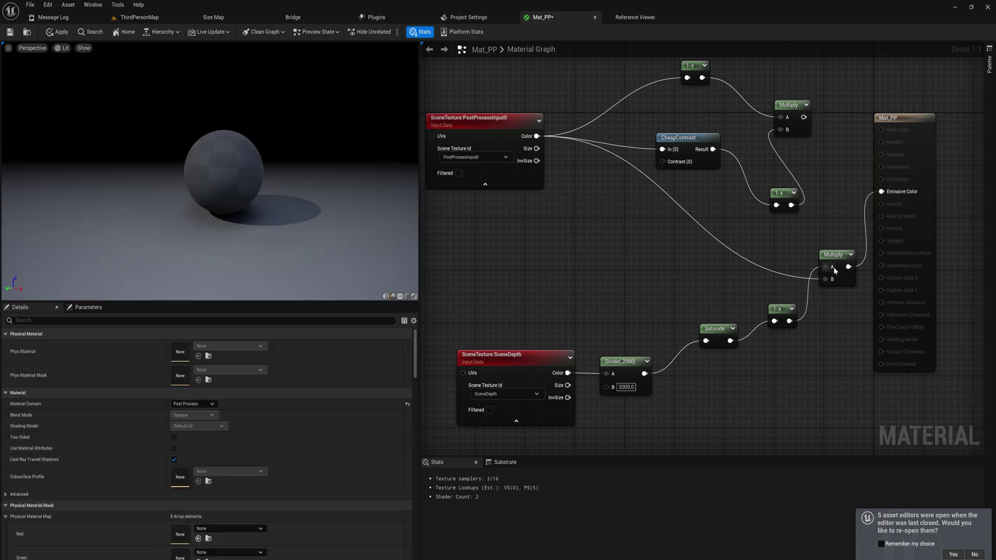
drag(833, 267, 806, 262)
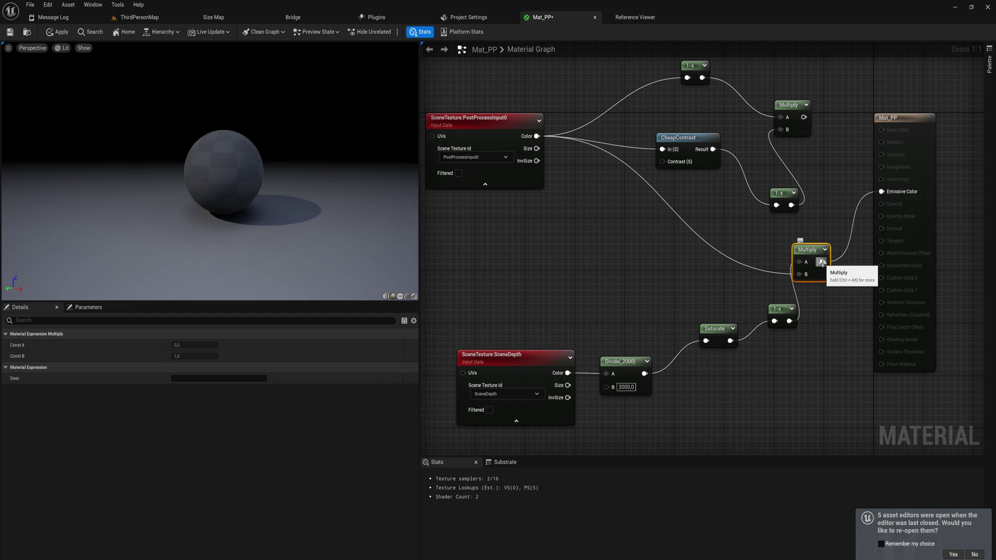
alt+click(821, 262)
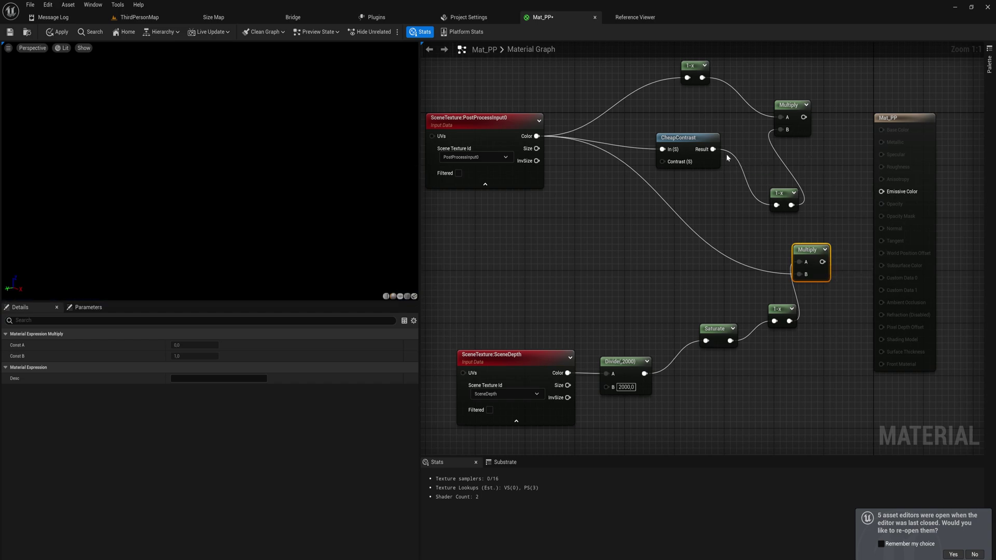
Route PostProcessInput0 and CheapContrast through the upper Multiply into Emissive Color without 1-x nodes, and connect the depth 1-x output to Contrast
drag(713, 149, 870, 189)
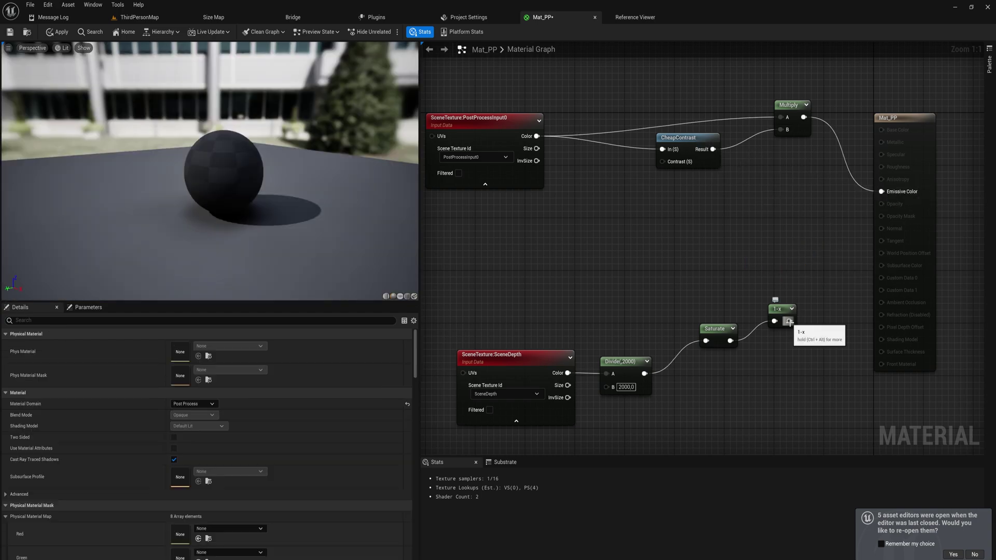
drag(789, 321, 663, 161)
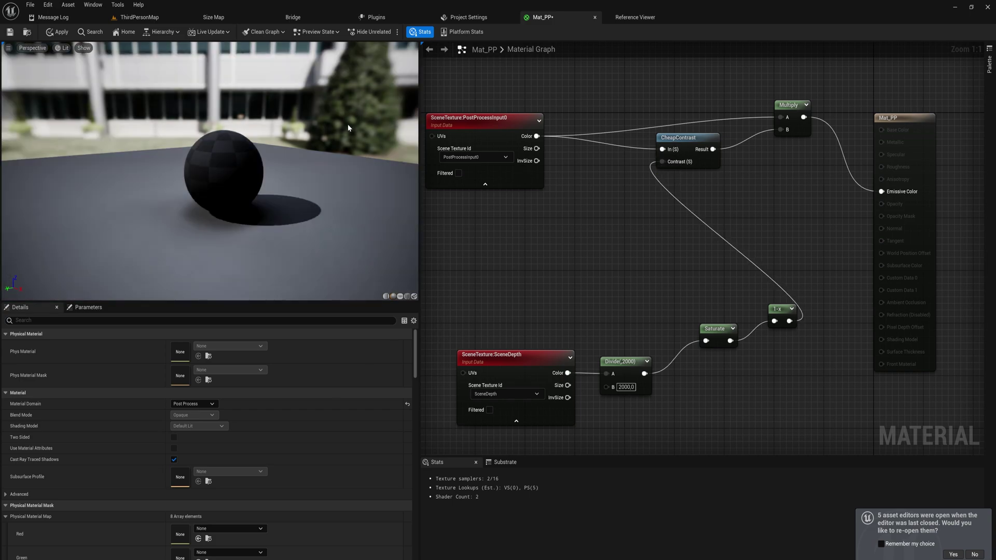
Examine the depth-driven contrast near and far in the material preview and in ThirdPersonMap, and return to the Mat_PP graph
right_drag(207, 171, 208, 129)
scroll(210, 171, up, 5)
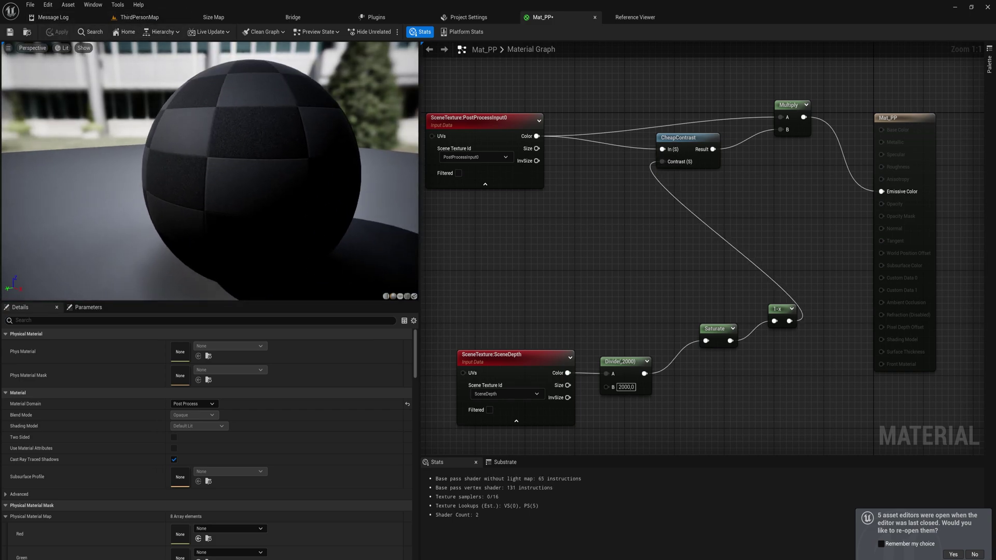
scroll(210, 171, down, 10)
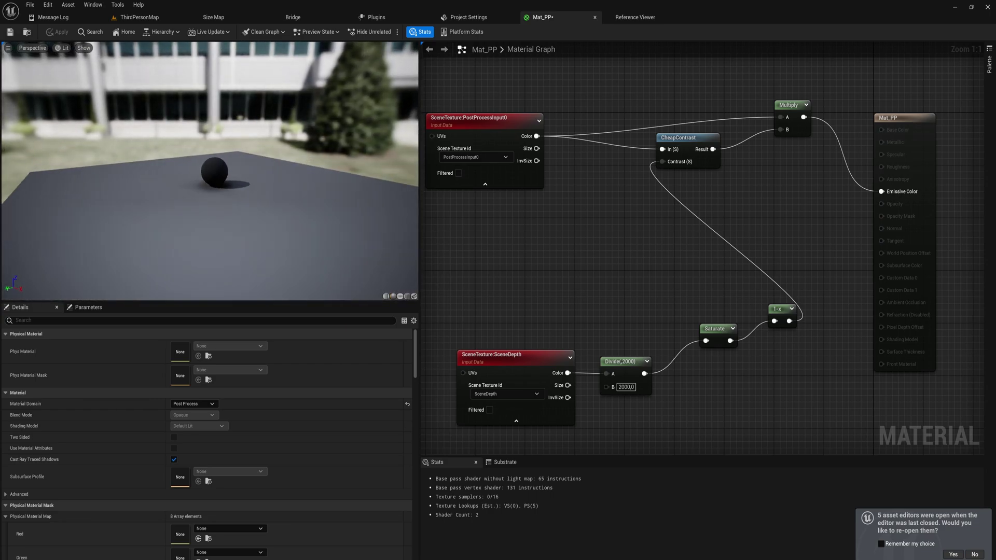
scroll(210, 171, down, 4)
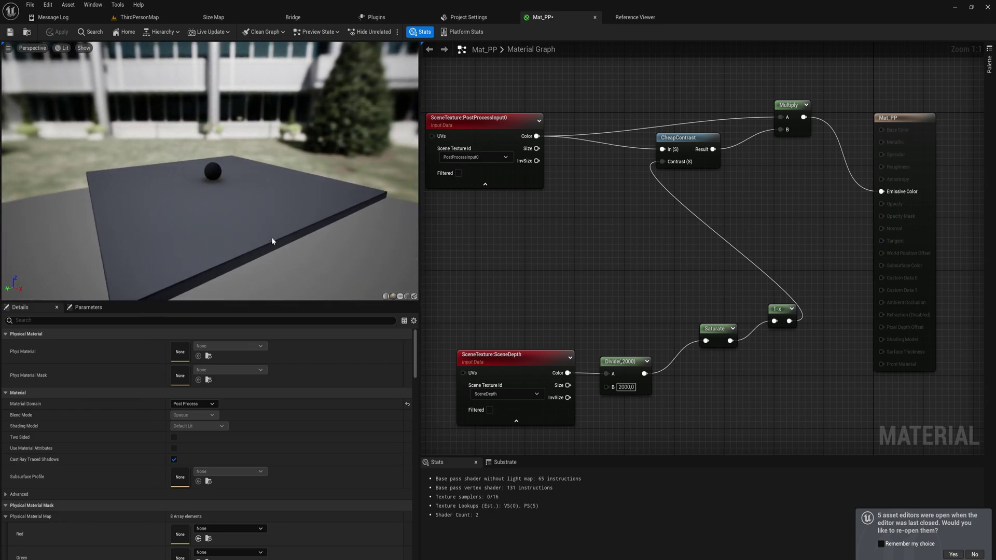
scroll(272, 241, down, 3)
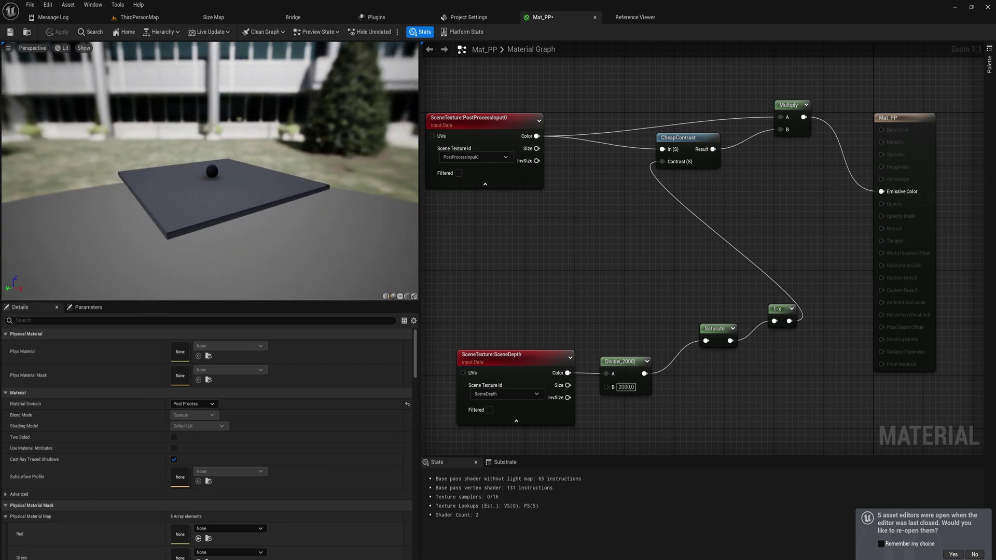
click(129, 18)
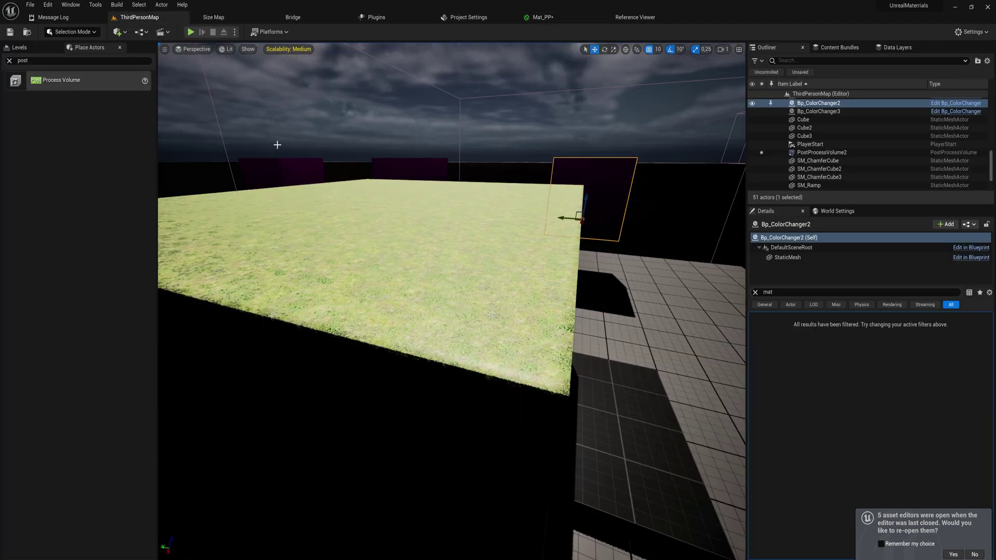
key(s)
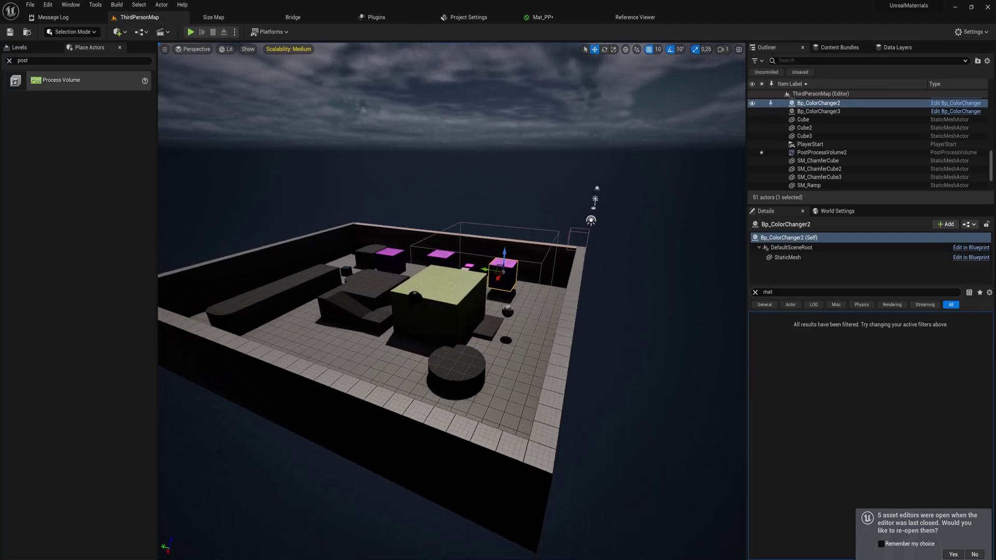
click(520, 16)
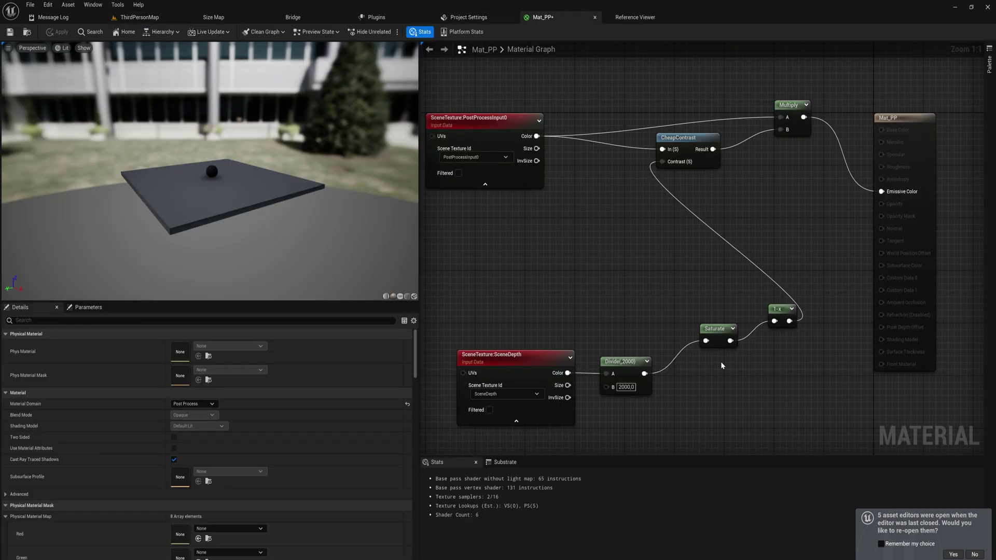
Connect the Saturate output directly to CheapContrast's Contrast input, examine the distance-based contrast in ThirdPersonMap, and return to the graph
drag(730, 340, 667, 162)
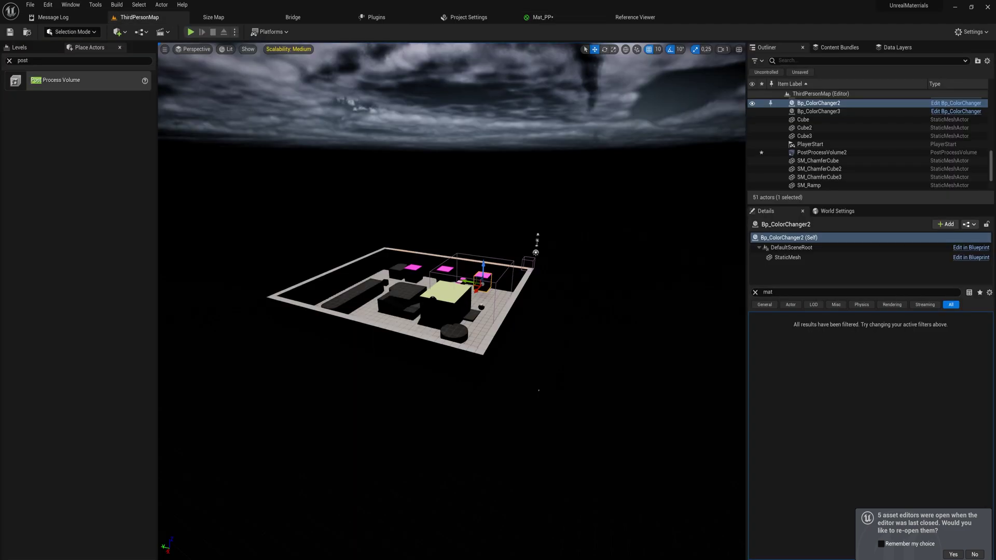
key(s)
right_drag(451, 300, 460, 330)
key(w)
key(w)
key(w)
key(s)
scroll(575, 234, down, 5)
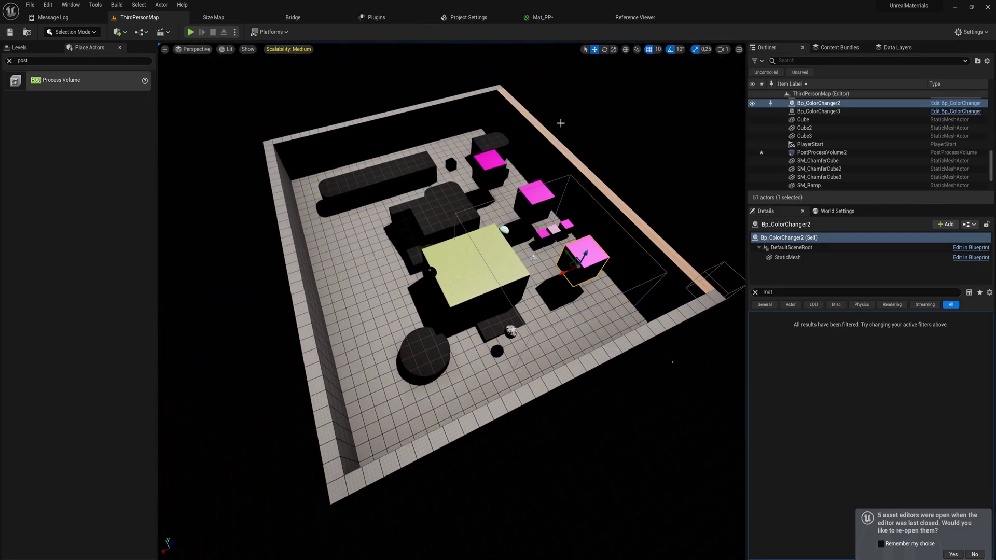
click(559, 22)
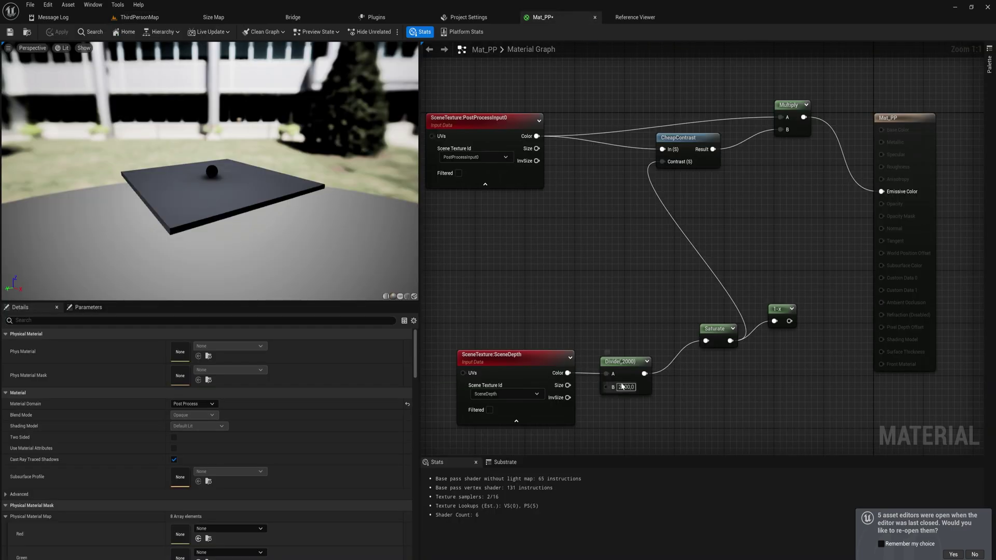
Set the SceneDepth Divide's B value to 8000 and apply the material
text(8)
key(Return)
click(61, 32)
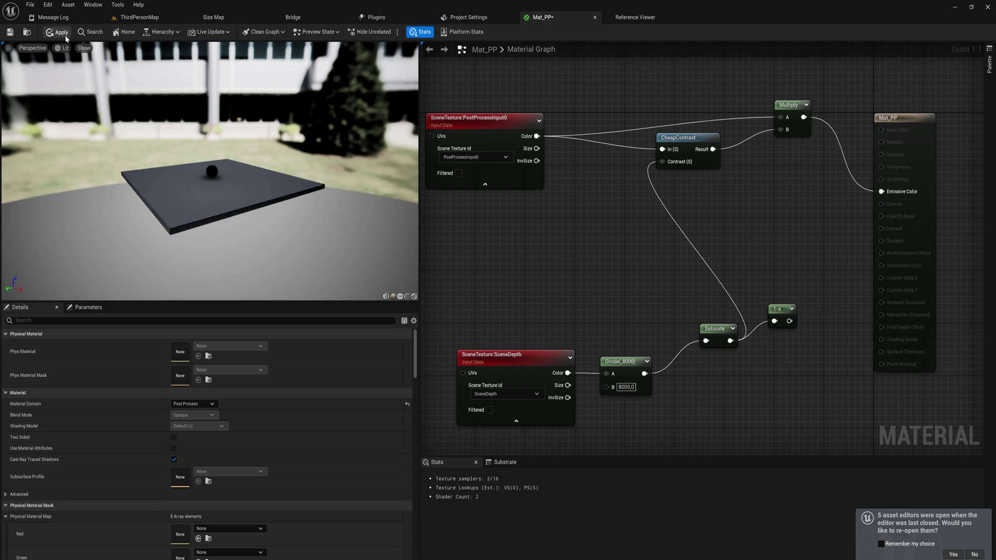
Examine the contrast at different distances in ThirdPersonMap with the new depth divisor, and return to the Mat_PP graph
click(139, 17)
key(w)
right_drag(451, 301, 427, 193)
key(s)
click(543, 17)
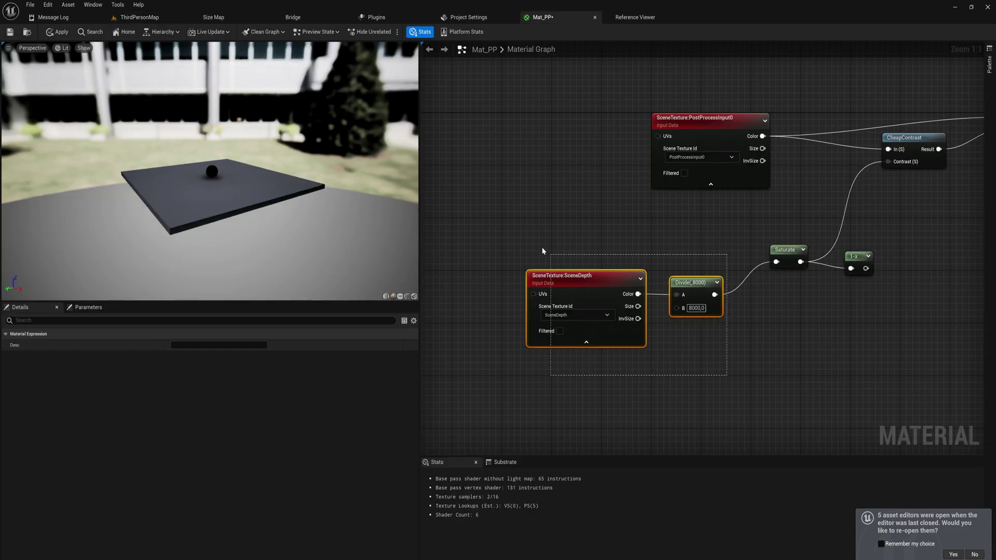
Rearrange the depth nodes and insert a Desaturation node between PostProcessInput0's Color output and Emissive Color
right_drag(745, 341, 655, 350)
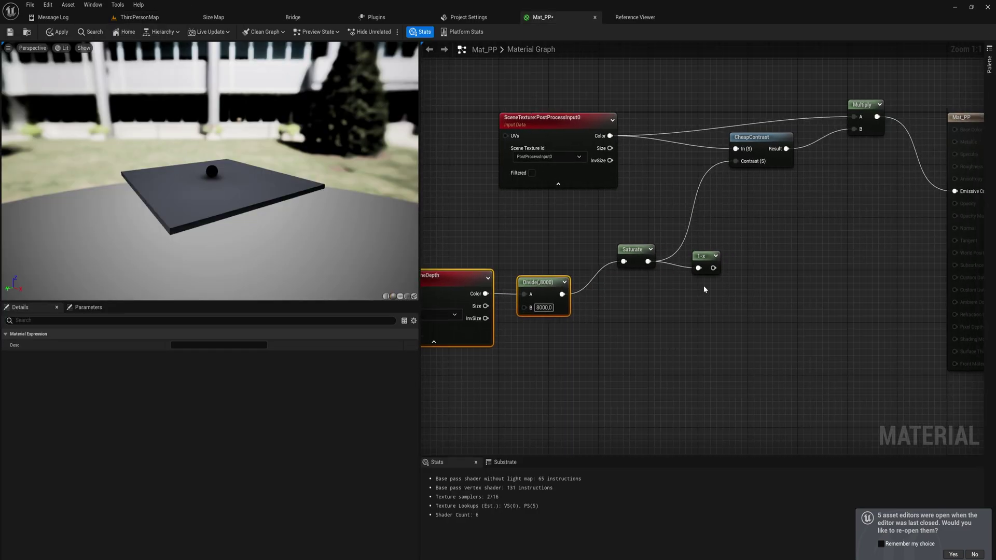
drag(705, 261, 732, 281)
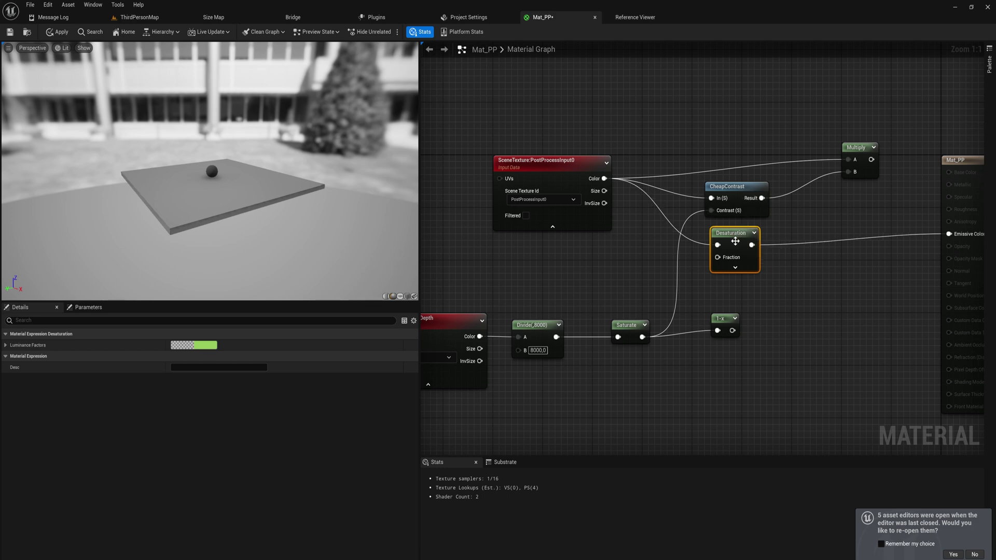
Delete the CheapContrast and Multiply nodes, and reposition the Desaturation and PostProcessInput0 nodes closer together
click(744, 200)
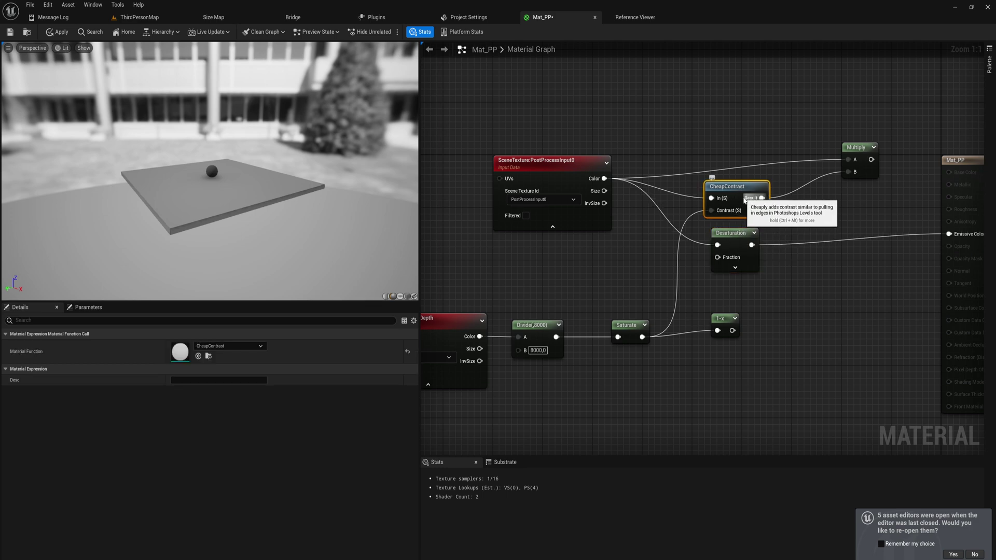
key(Delete)
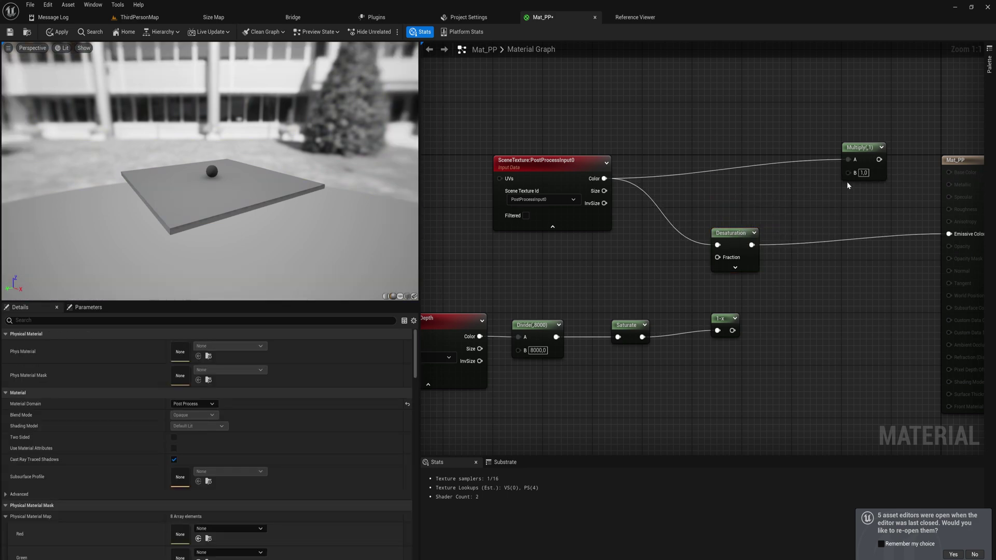
drag(861, 151, 804, 137)
key(Delete)
drag(737, 228, 706, 189)
drag(588, 172, 581, 160)
drag(680, 196, 643, 202)
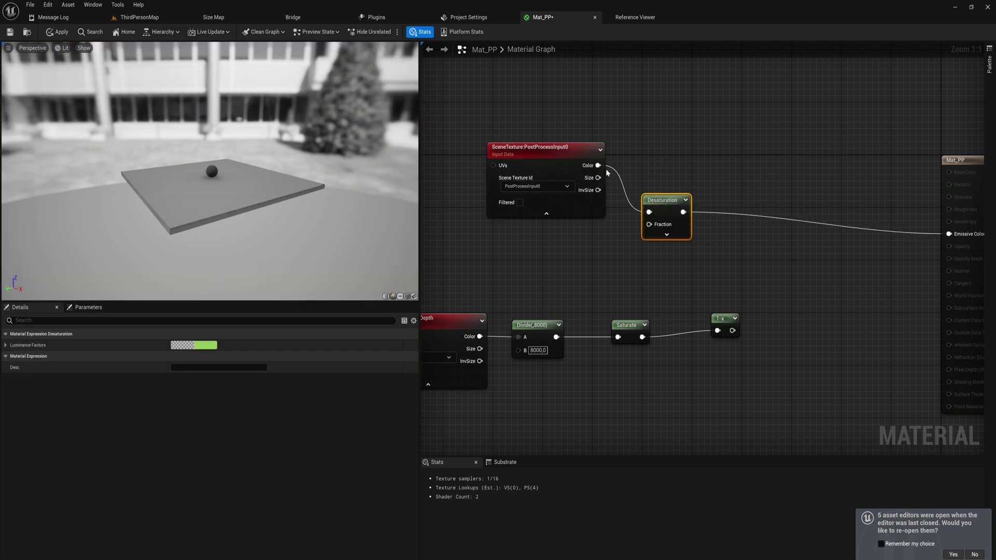
Add a LinearInterpolate node beside Desaturation and connect the 1-x output to its Alpha input
right_click(686, 160)
text(lerp)
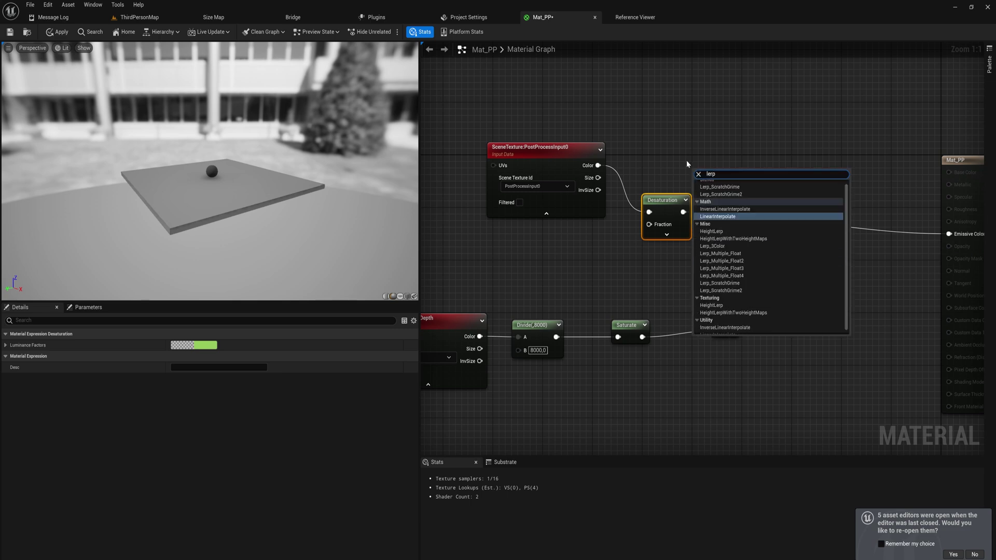
key(Return)
drag(732, 331, 705, 219)
right_drag(624, 313, 737, 265)
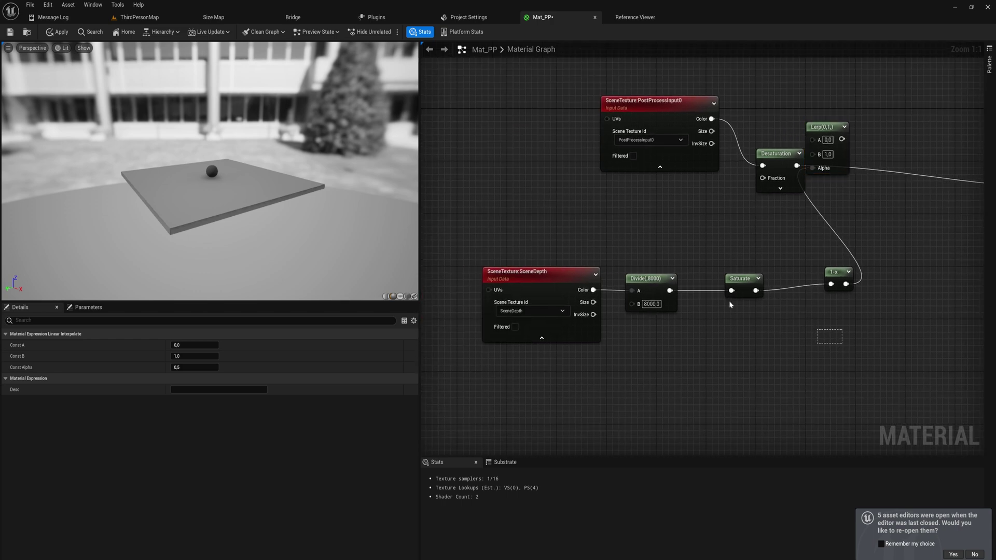
drag(730, 305, 666, 291)
drag(831, 128, 869, 121)
Connect PostProcessInput0's Color to Lerp A and Desaturation to Lerp B, and route the Lerp output into Emissive Color
right_drag(732, 138, 601, 164)
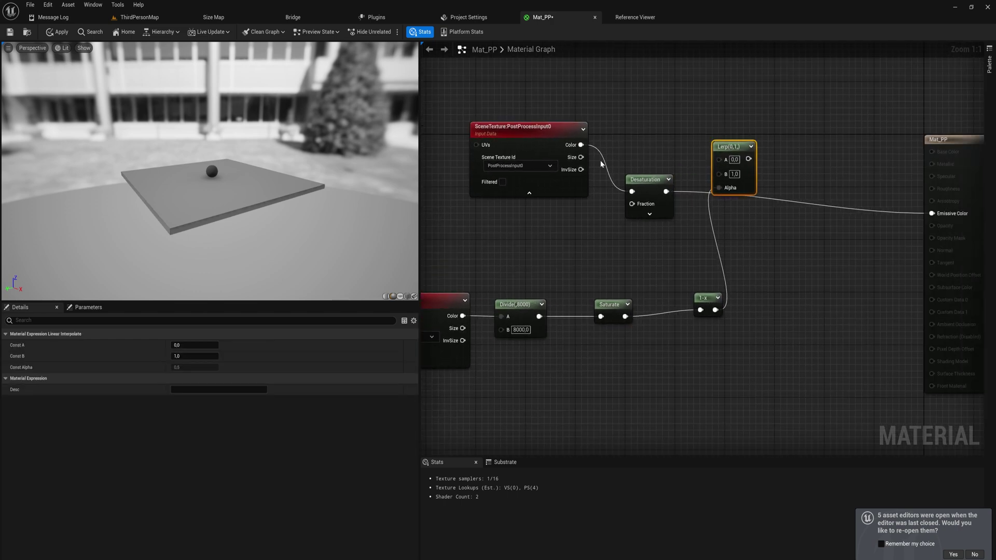
drag(582, 145, 721, 160)
drag(666, 192, 932, 214)
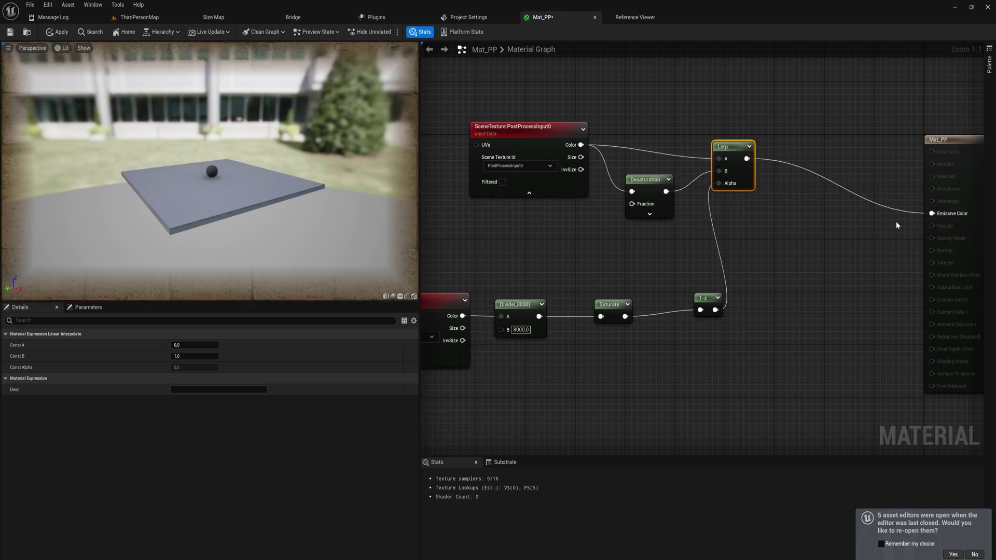
mouse_move(334, 181)
right_down()
mouse_move(334, 212)
mouse_move(335, 181)
right_up()
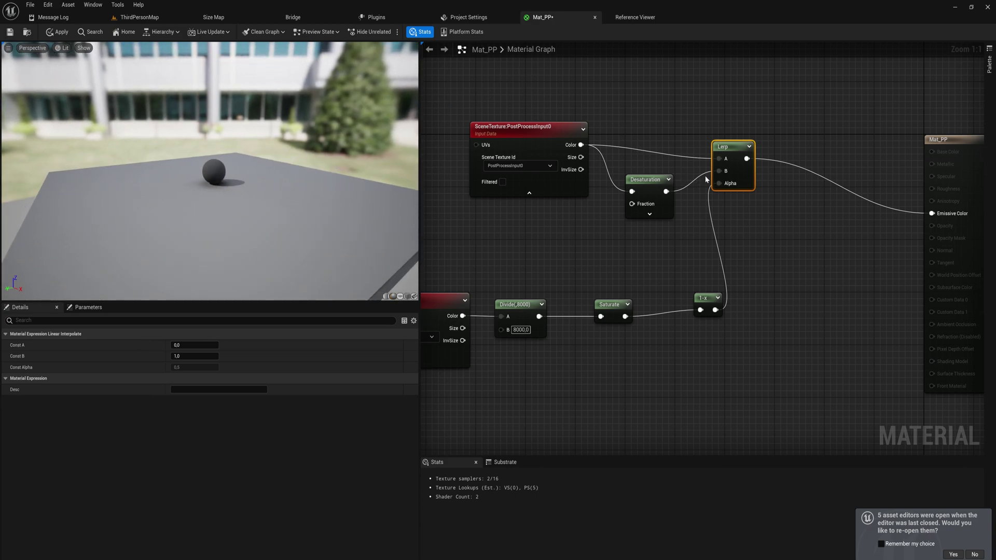
Connect the Saturate output directly to the Lerp's Alpha input, check the preview up close, and apply the material
drag(625, 318, 725, 185)
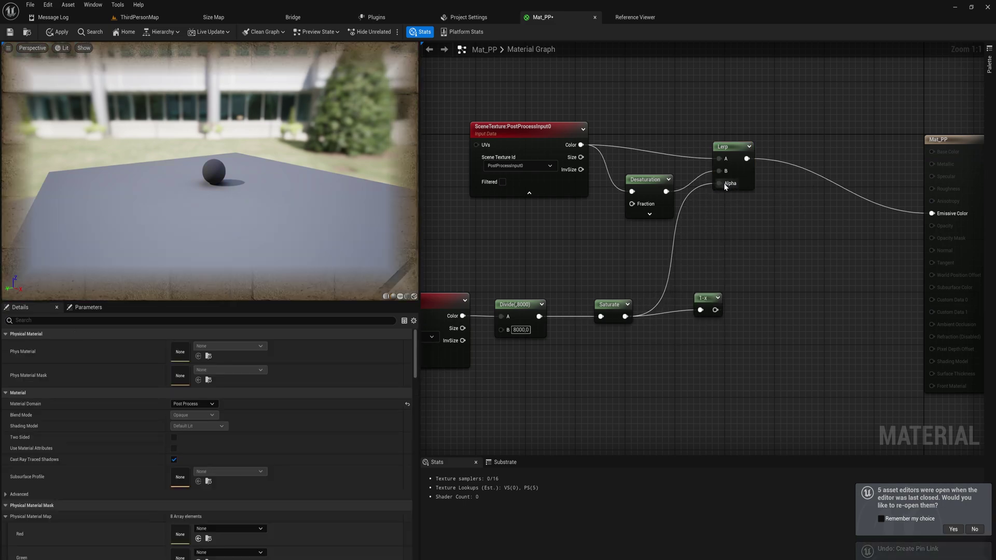
right_drag(368, 184, 369, 221)
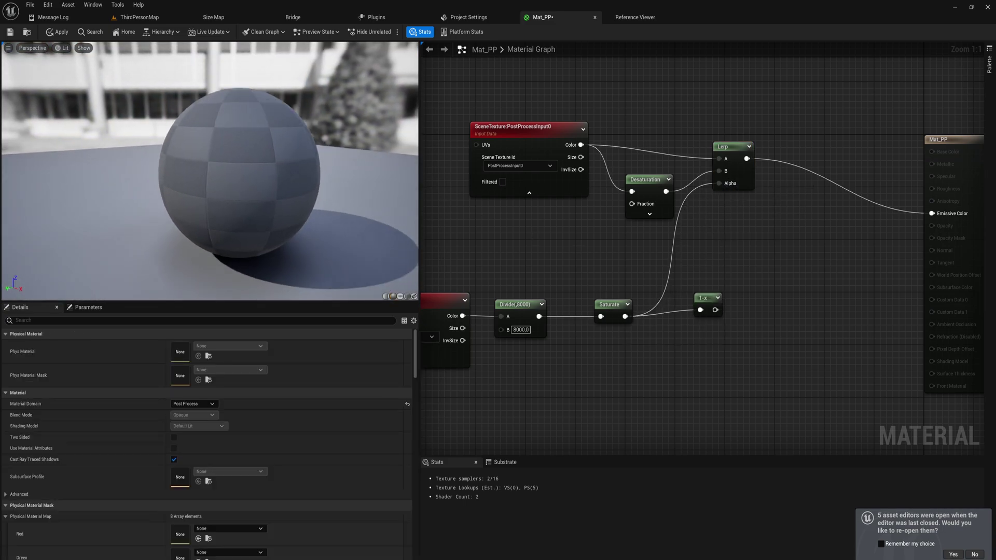
mouse_move(318, 167)
mouse_down()
mouse_move(420, 169)
mouse_move(332, 169)
mouse_up()
click(67, 34)
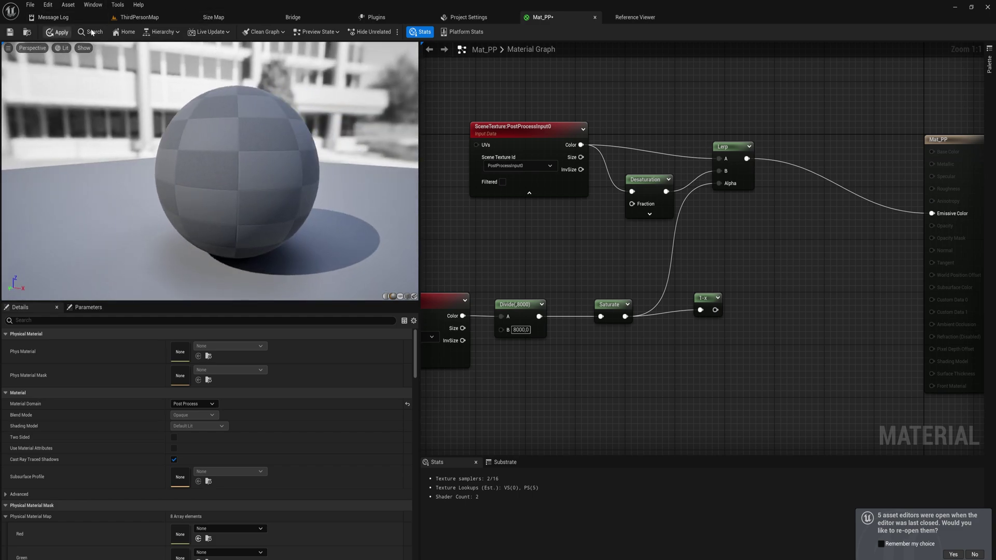
Examine the distance-based desaturation near to and far from the level in ThirdPersonMap, and return to the Mat_PP graph
click(133, 20)
right_drag(369, 220, 332, 187)
key(w)
key(w)
key(d)
mouse_move(464, 277)
right_down()
mouse_move(470, 249)
mouse_move(519, 254)
mouse_move(482, 267)
mouse_move(487, 289)
mouse_move(457, 265)
right_up()
key(a)
key(s)
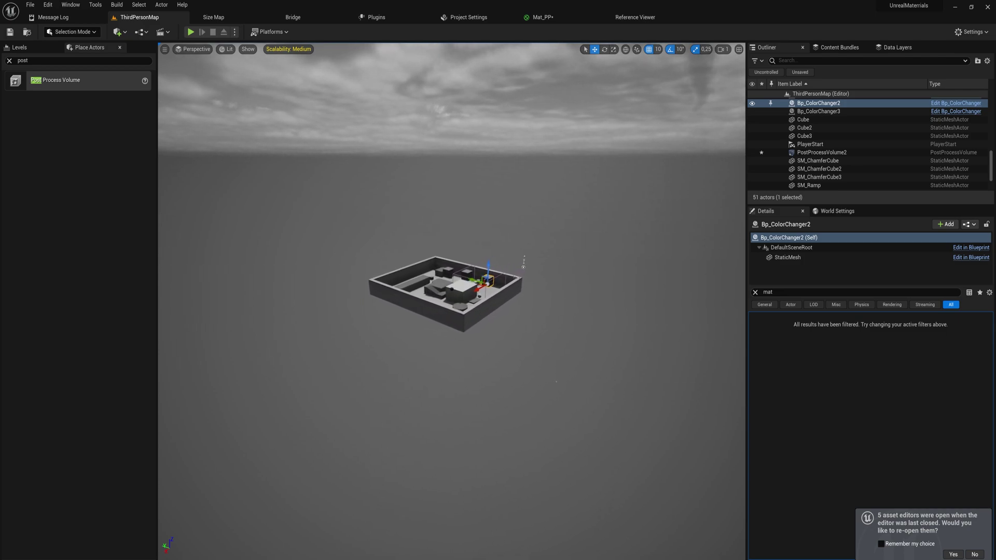
key(w)
right_drag(456, 265, 469, 222)
key(w)
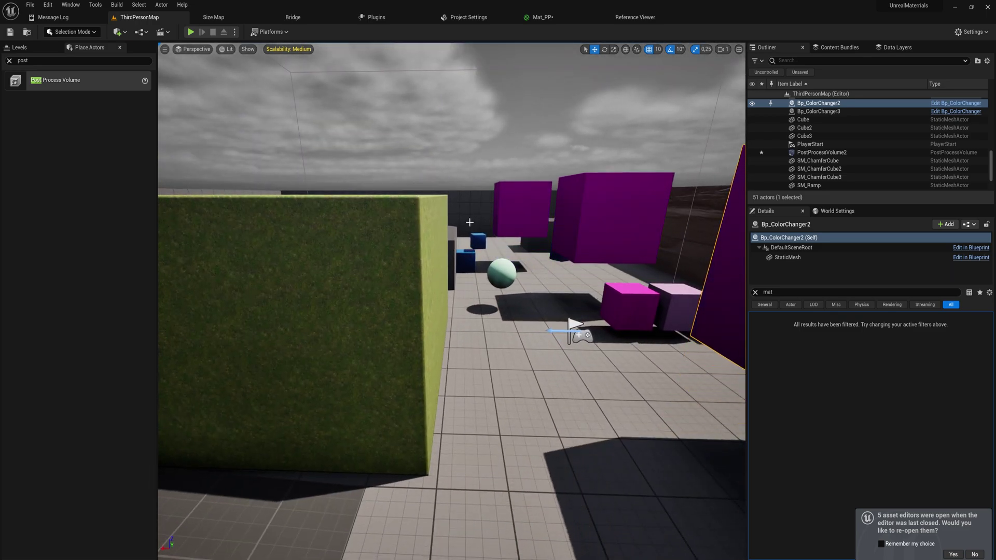
click(561, 18)
Review the Scene Texture Id options available on the SceneDepth node, keeping SceneDepth selected
right_drag(428, 342, 565, 318)
click(567, 315)
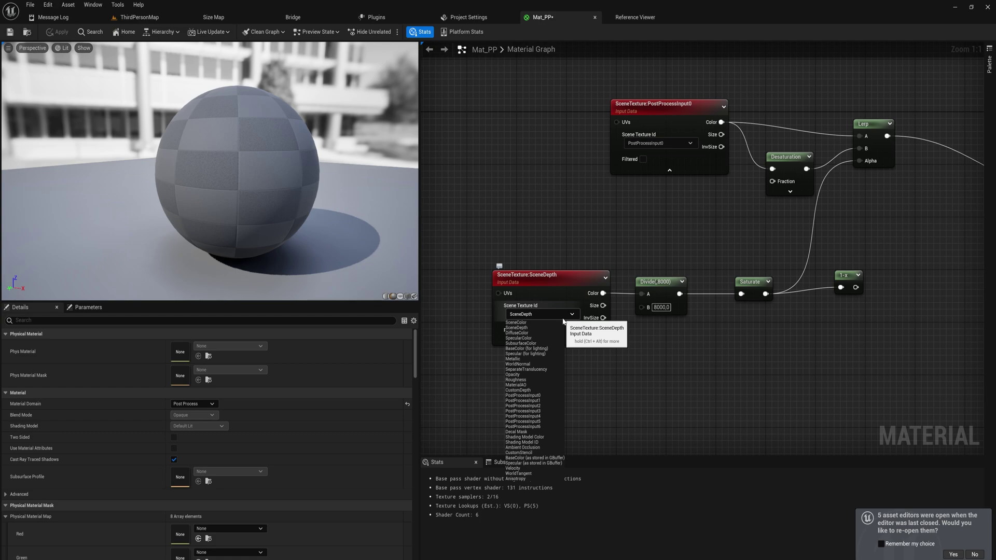
click(556, 310)
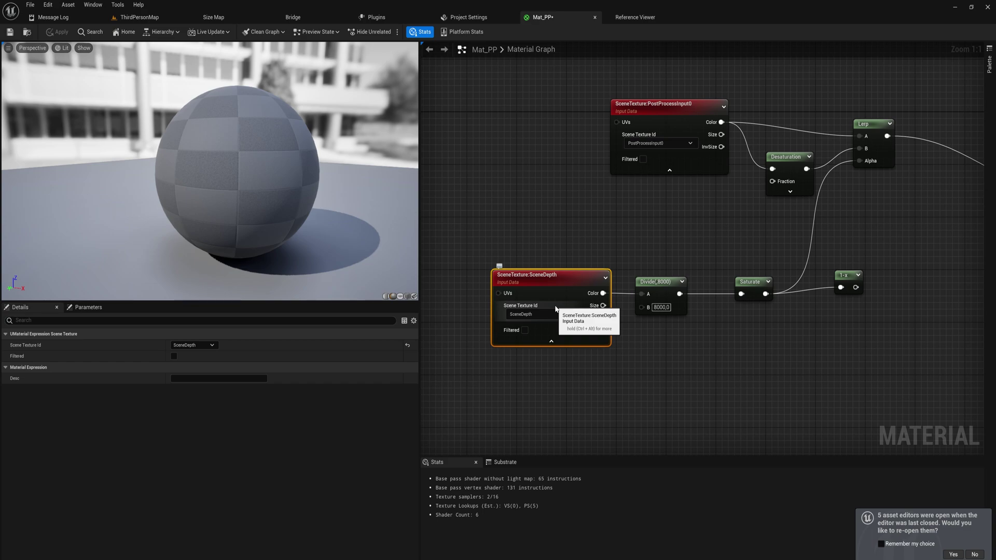
Delete the unused 1-x node and spread out the Desaturation and Lerp nodes between PostProcessInput0 and the material output
right_drag(848, 324, 796, 327)
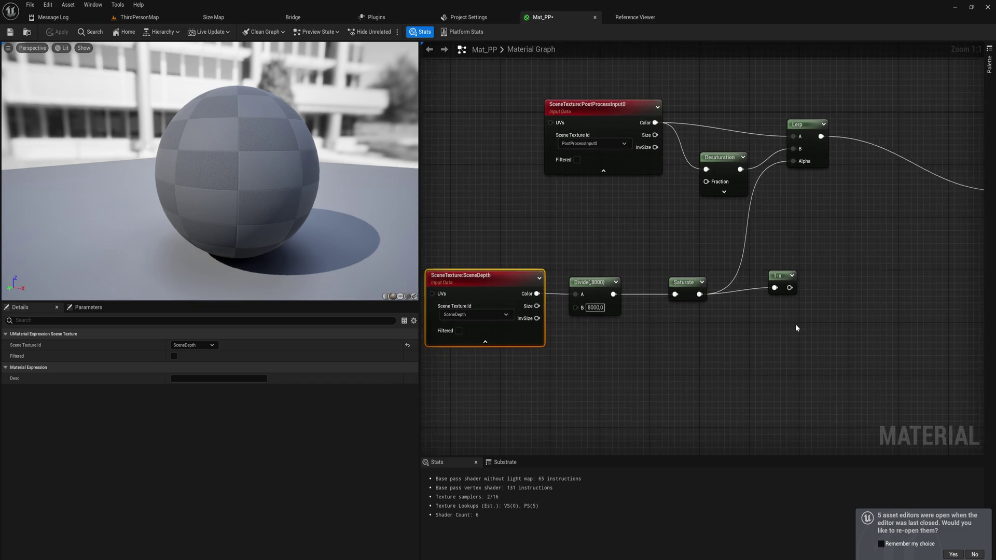
click(778, 287)
key(Delete)
mouse_move(715, 160)
mouse_down()
mouse_move(709, 147)
mouse_move(703, 153)
mouse_up()
right_drag(671, 157, 575, 180)
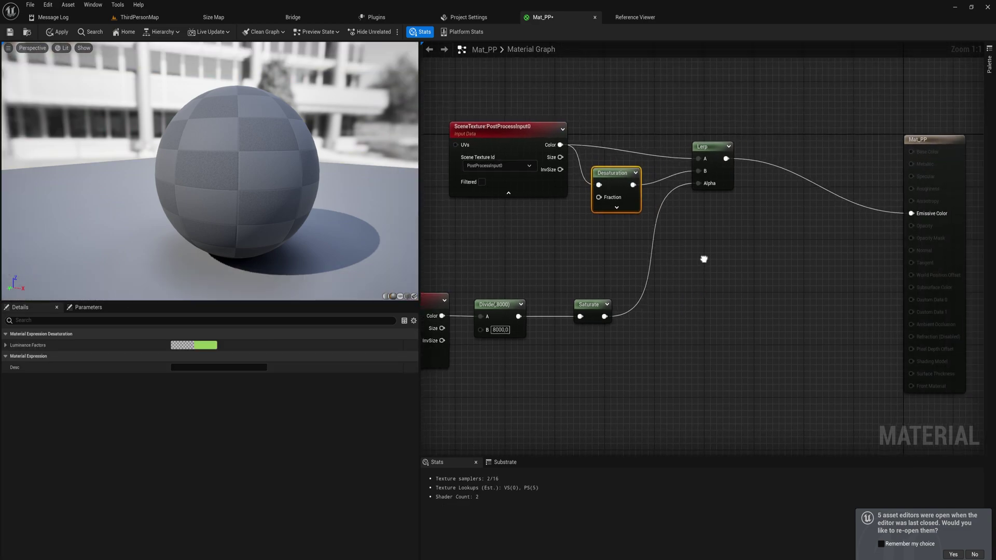
drag(706, 152, 761, 146)
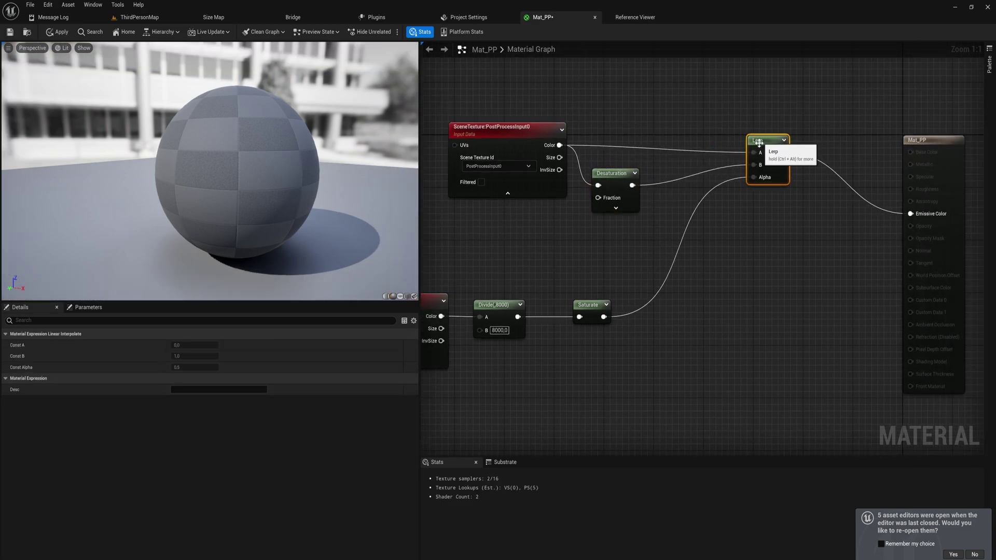